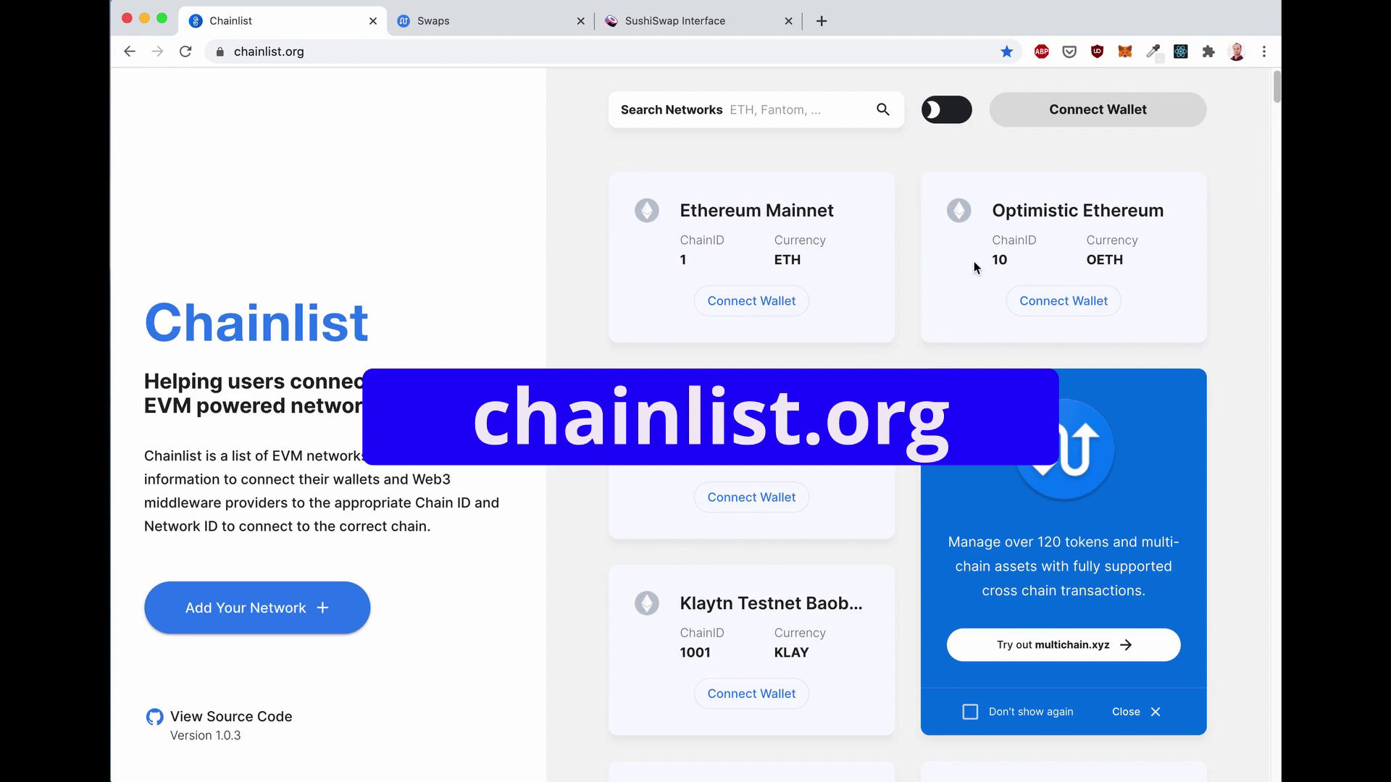
# Connect the MetaMask wallet account to chainlist.org
pyautogui.click(1084, 117)
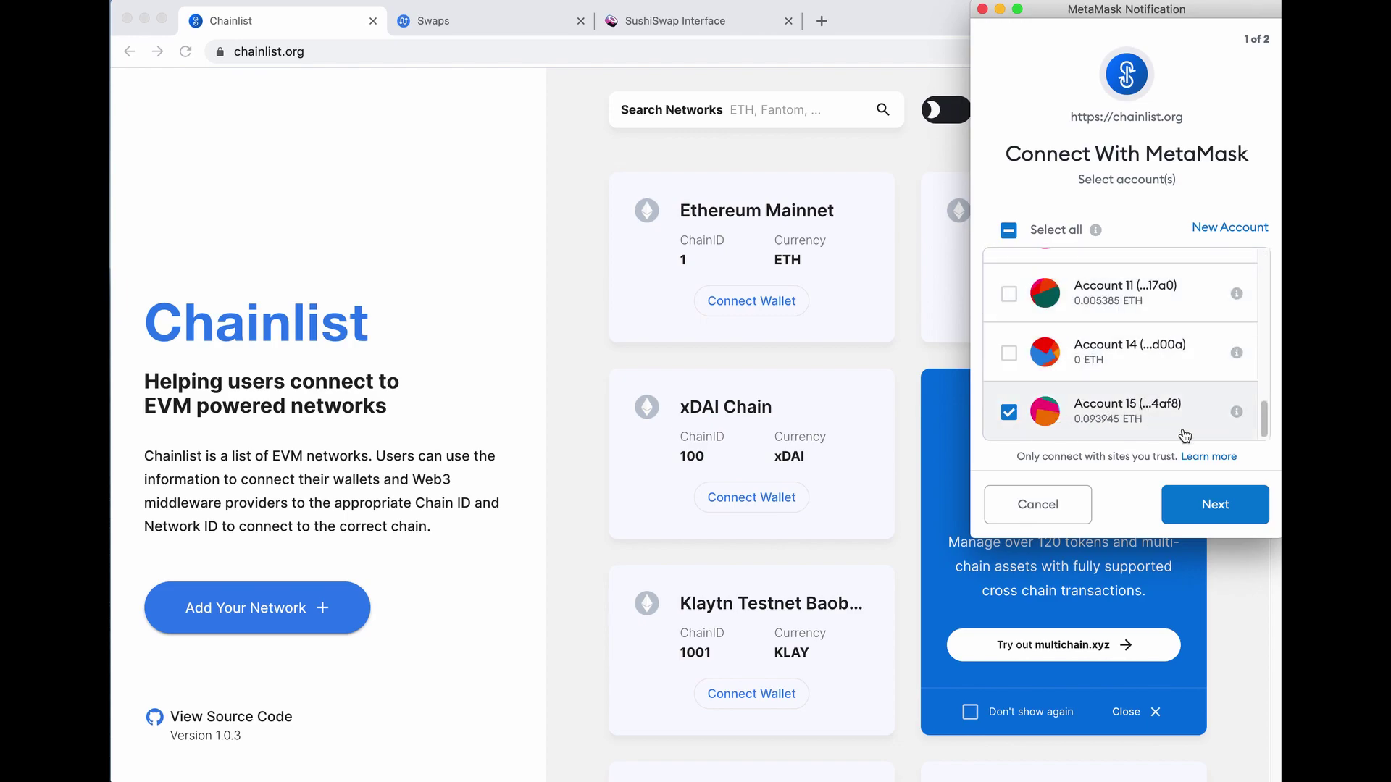
pyautogui.click(1211, 504)
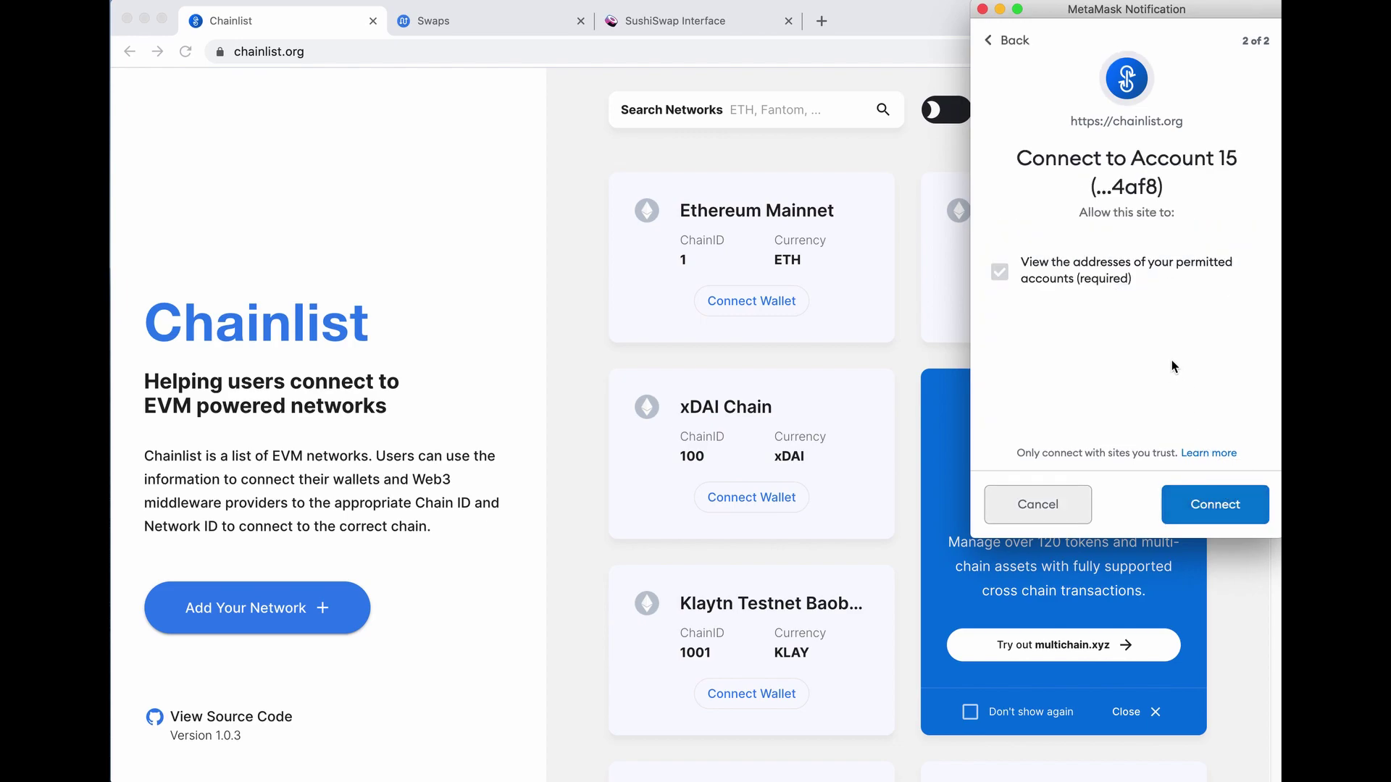
pyautogui.click(1226, 504)
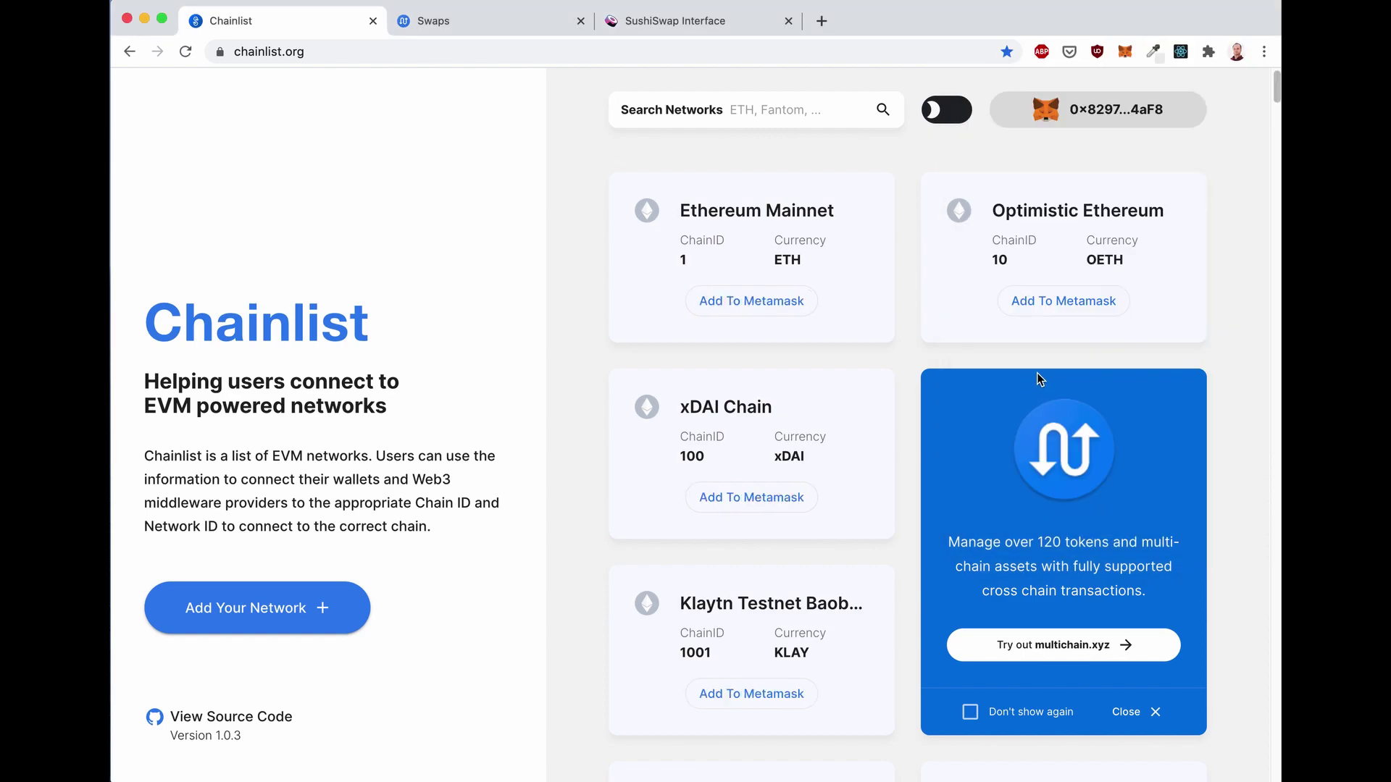
# Search 'ftm', add Fantom Opera (Chain ID 250) to MetaMask and switch to it
pyautogui.click(736, 112)
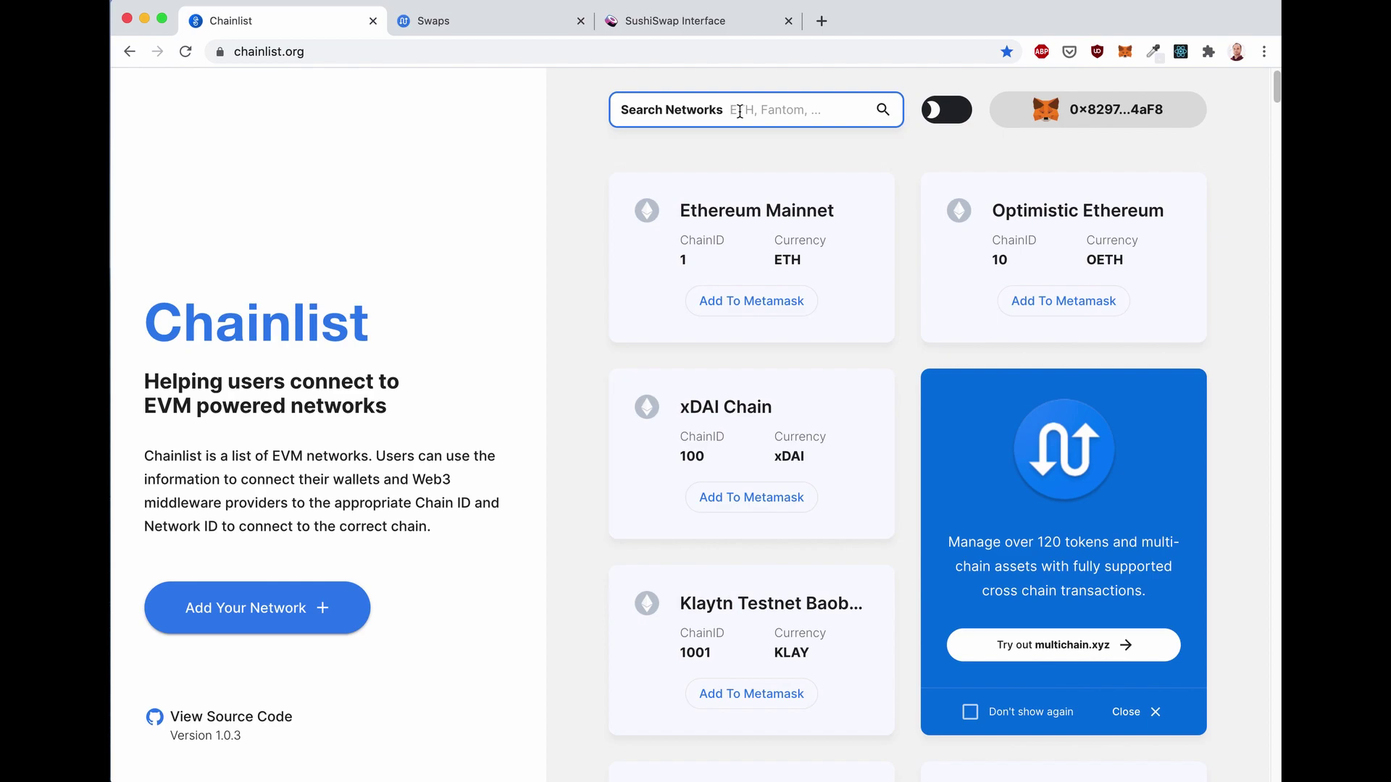
pyautogui.write('ftm')
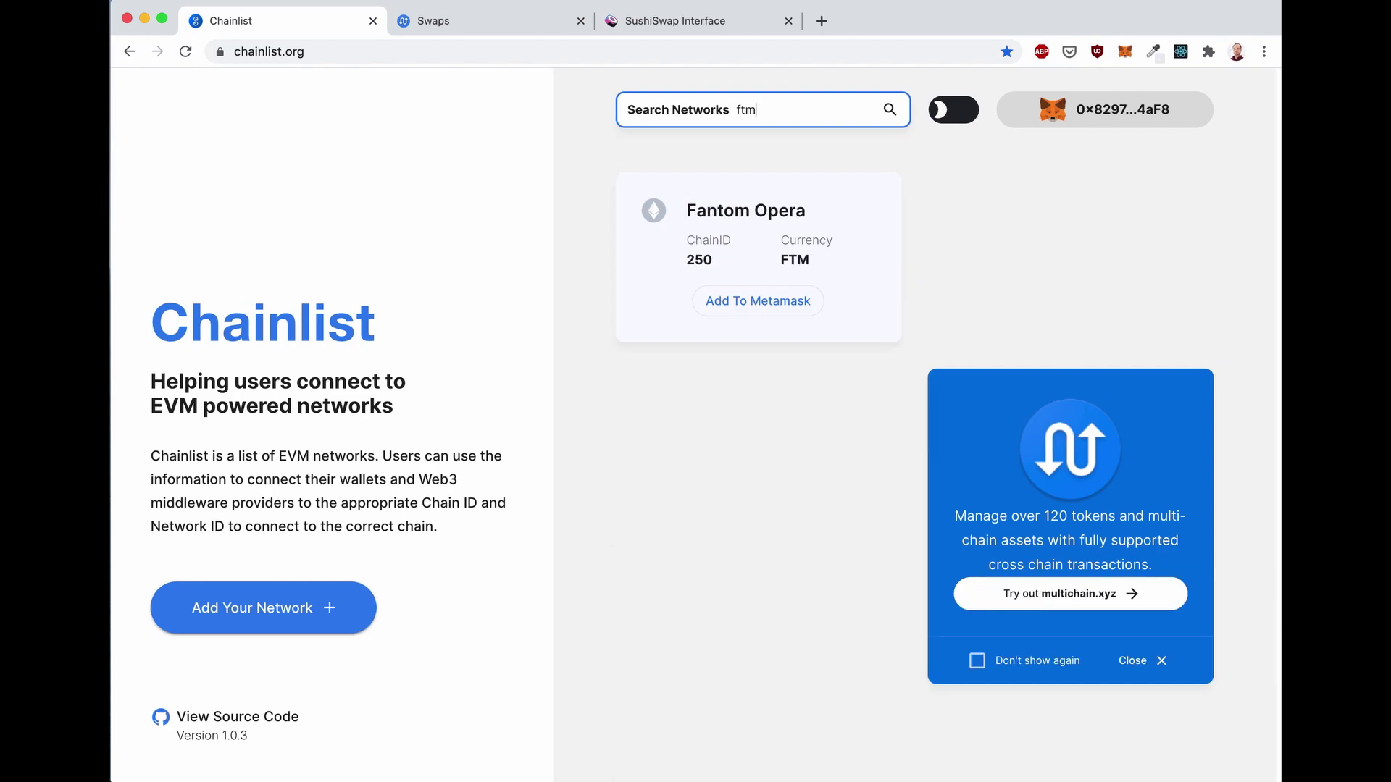
pyautogui.click(761, 311)
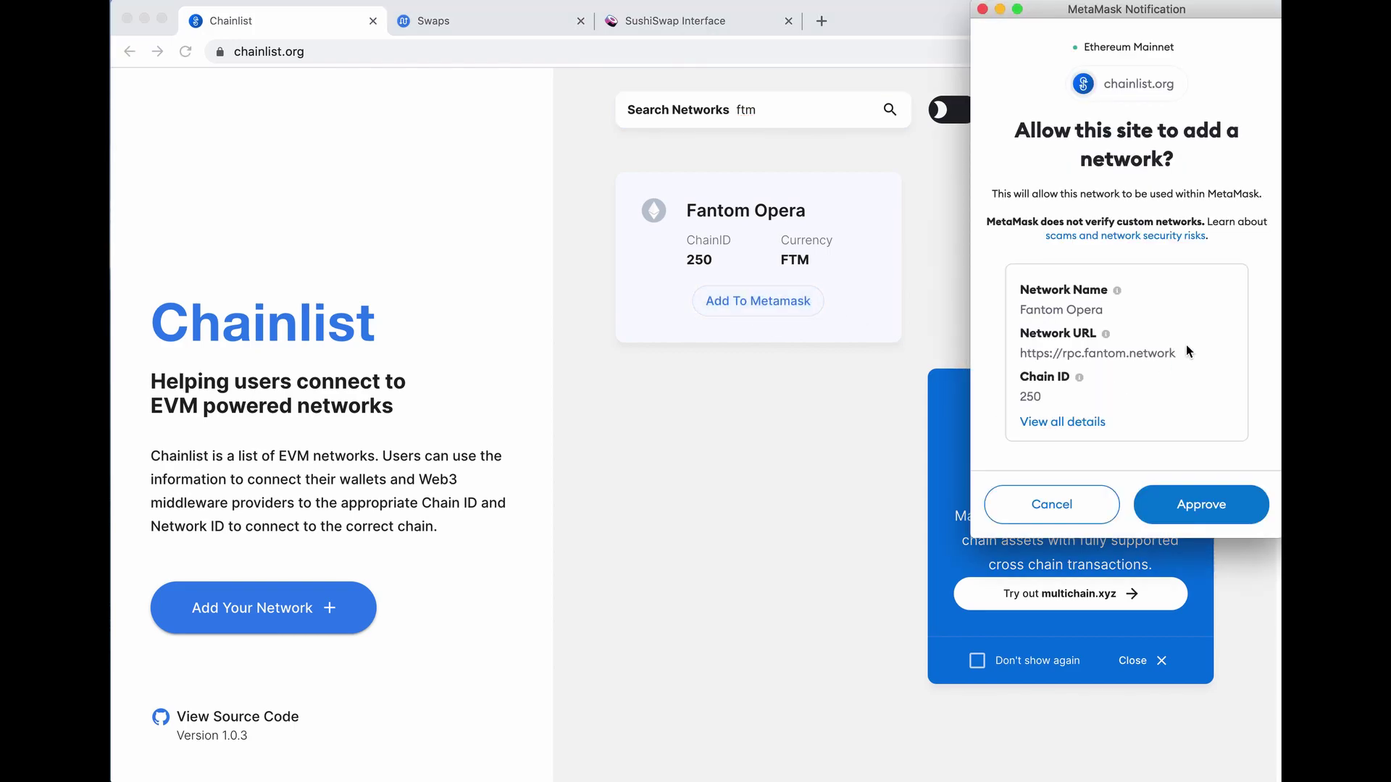
pyautogui.click(1213, 501)
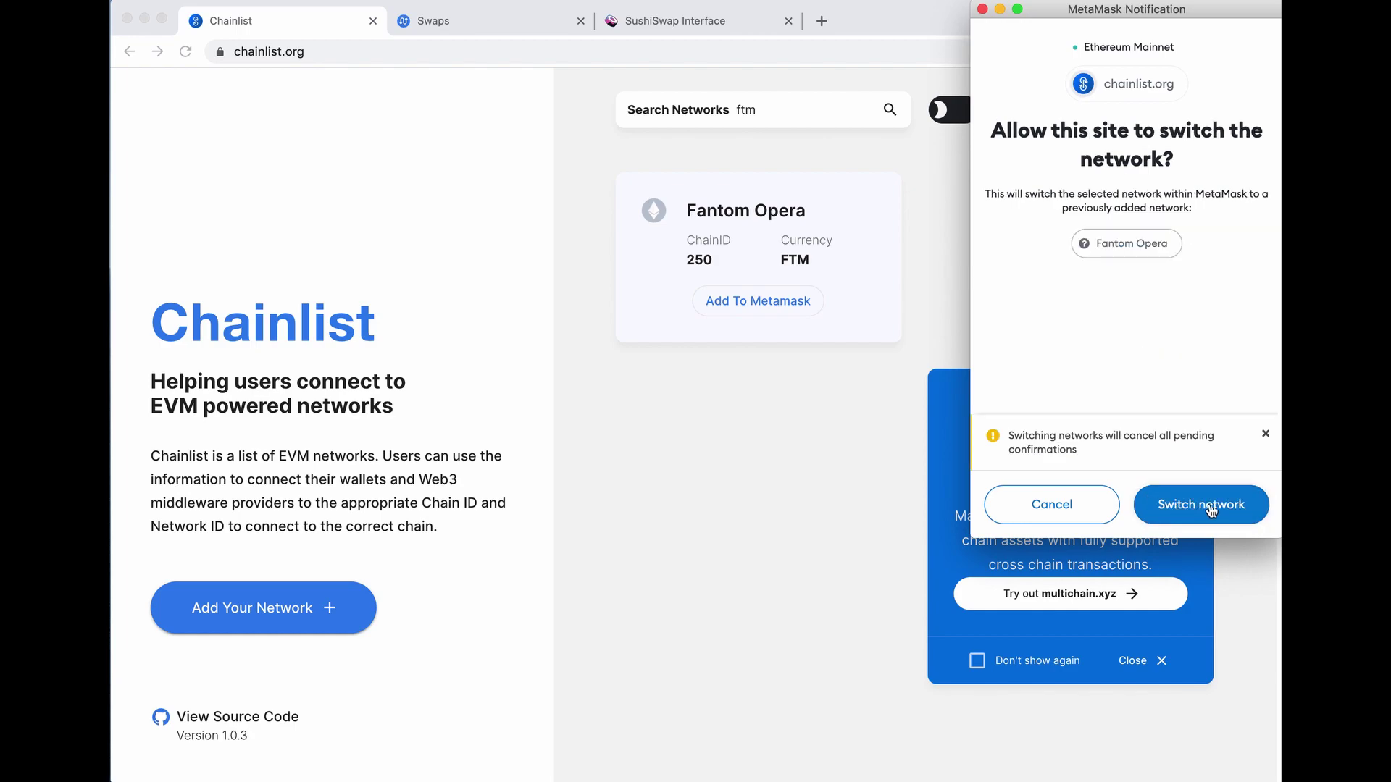
pyautogui.click(1209, 507)
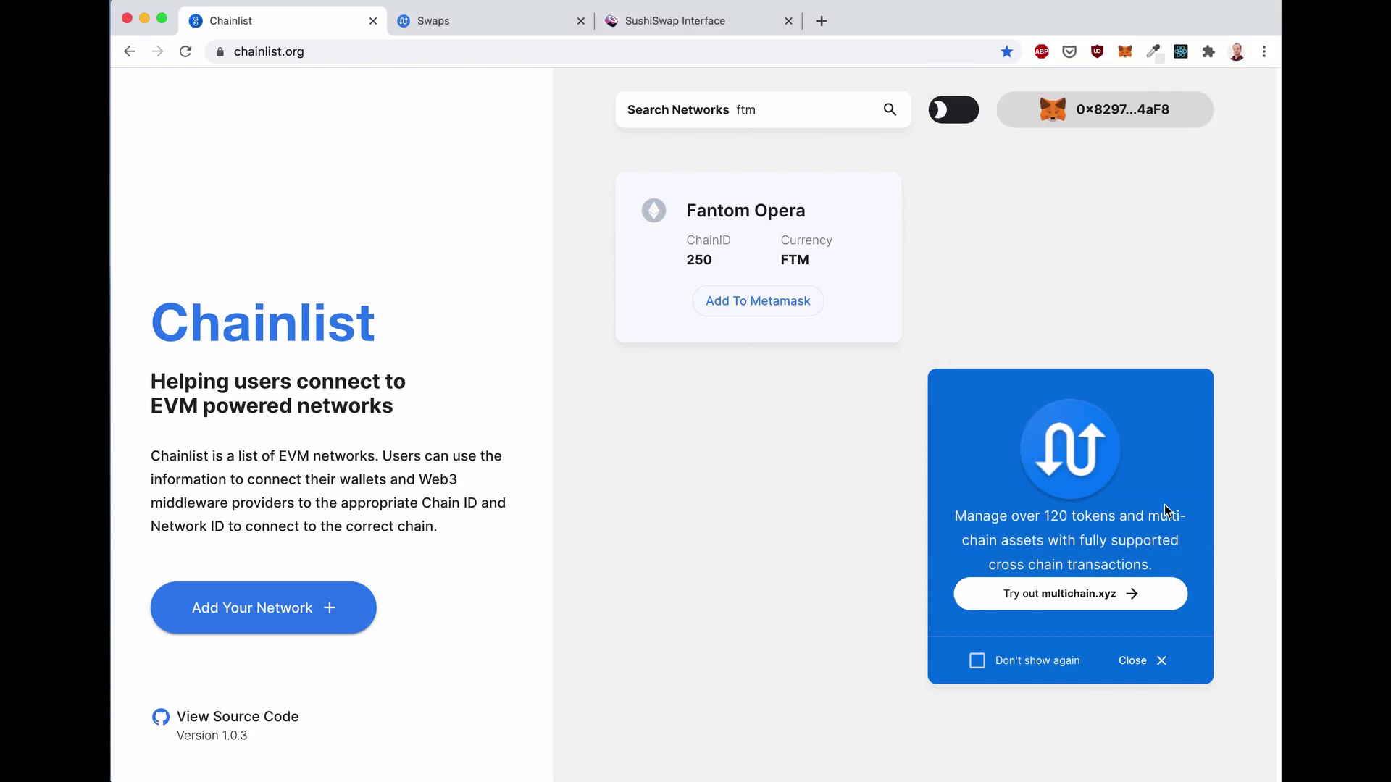
# Check in MetaMask's network list that Fantom Opera is selected, with a 0 FTM balance
pyautogui.click(1125, 52)
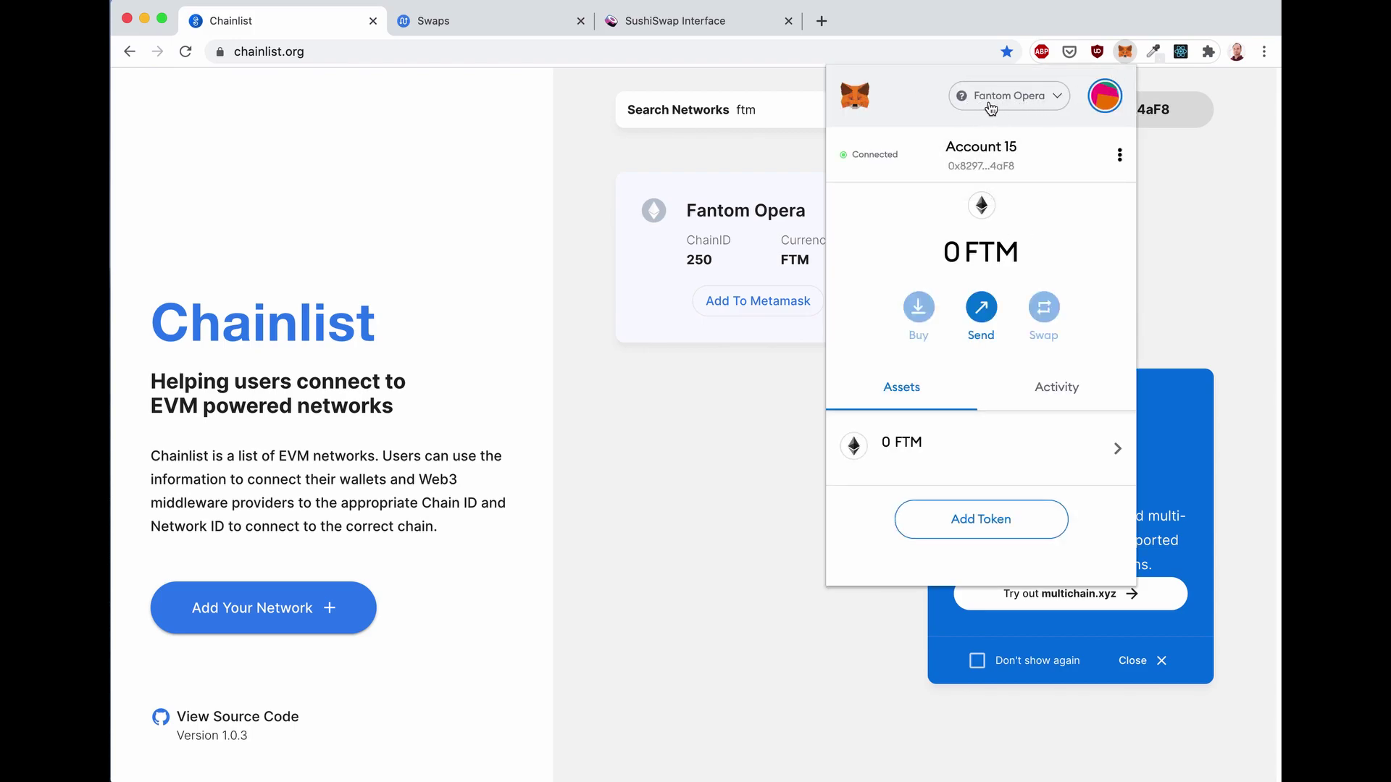
pyautogui.click(1043, 102)
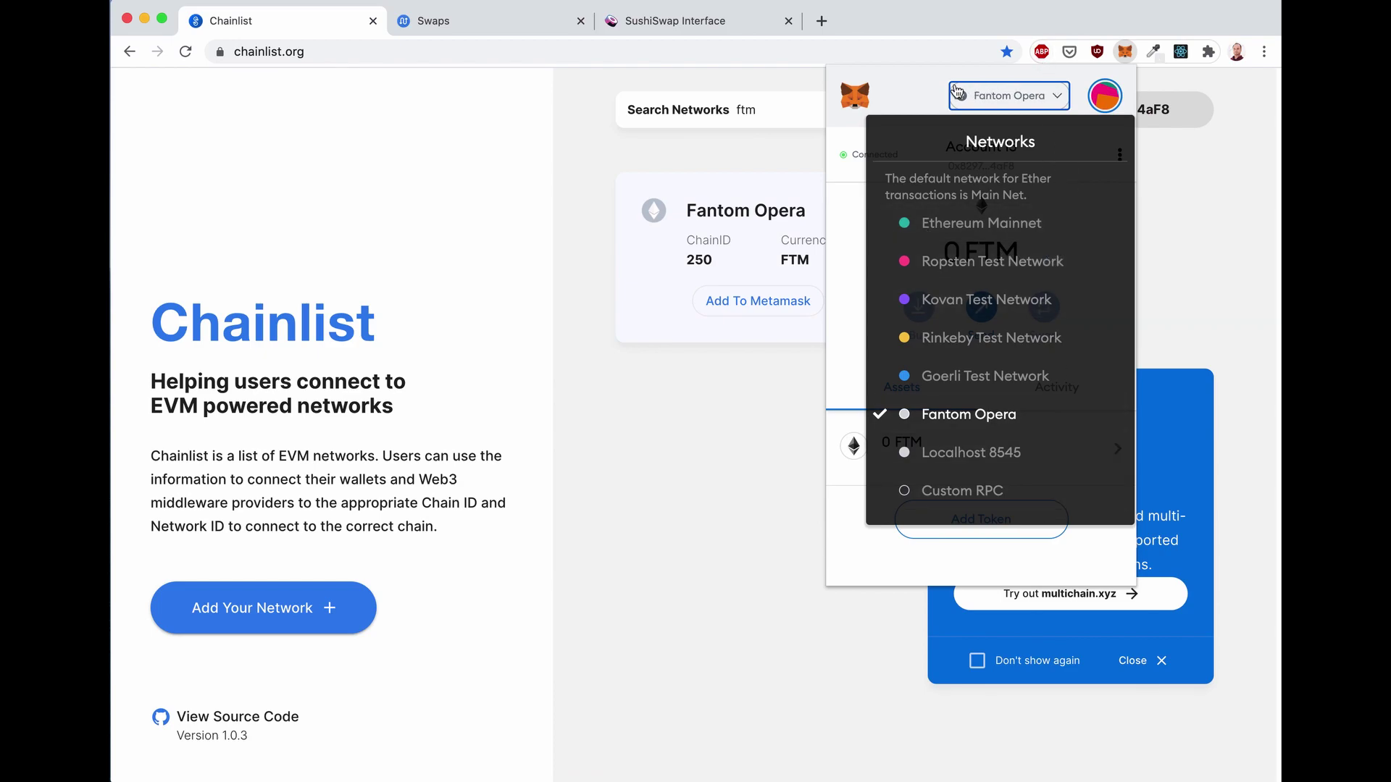
pyautogui.click(928, 88)
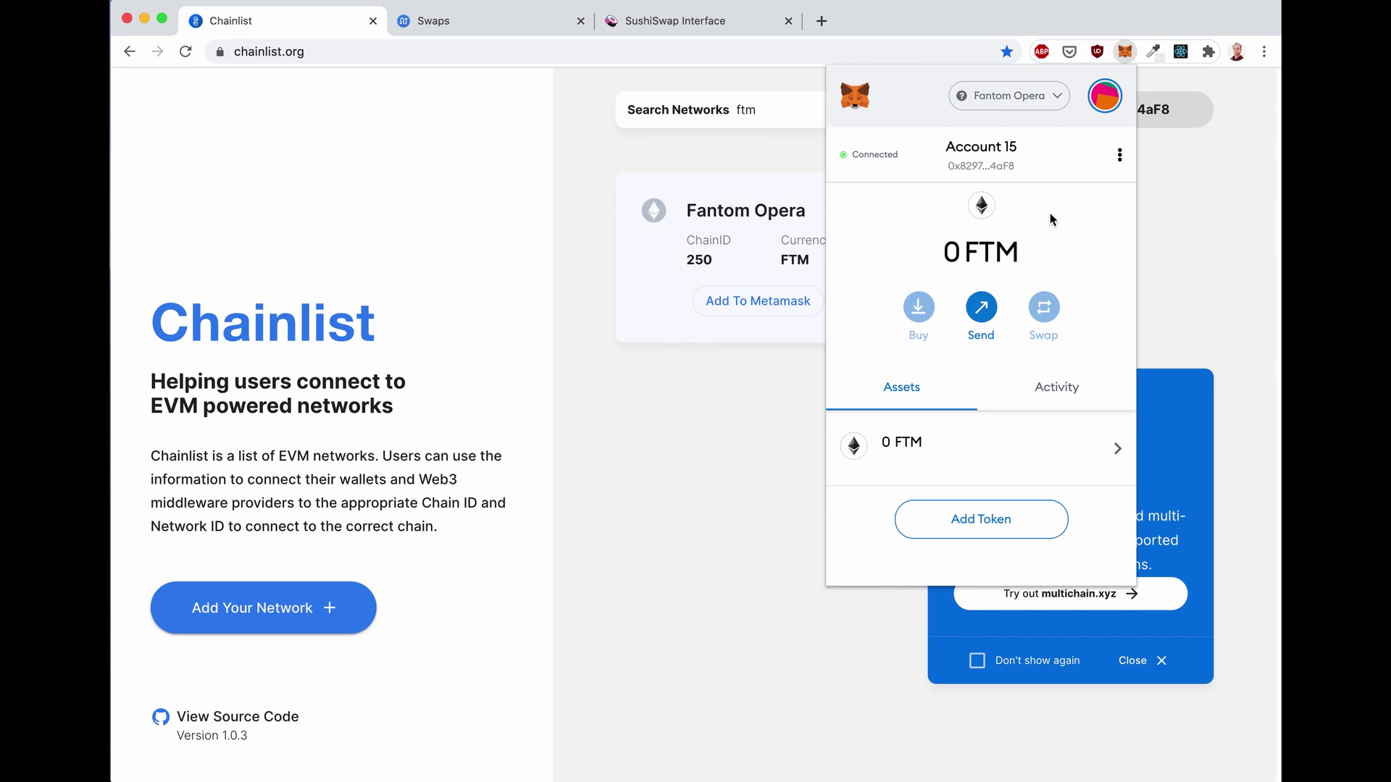
# Open Fantom Opera's details in MetaMask's Settings > Networks
pyautogui.click(1106, 104)
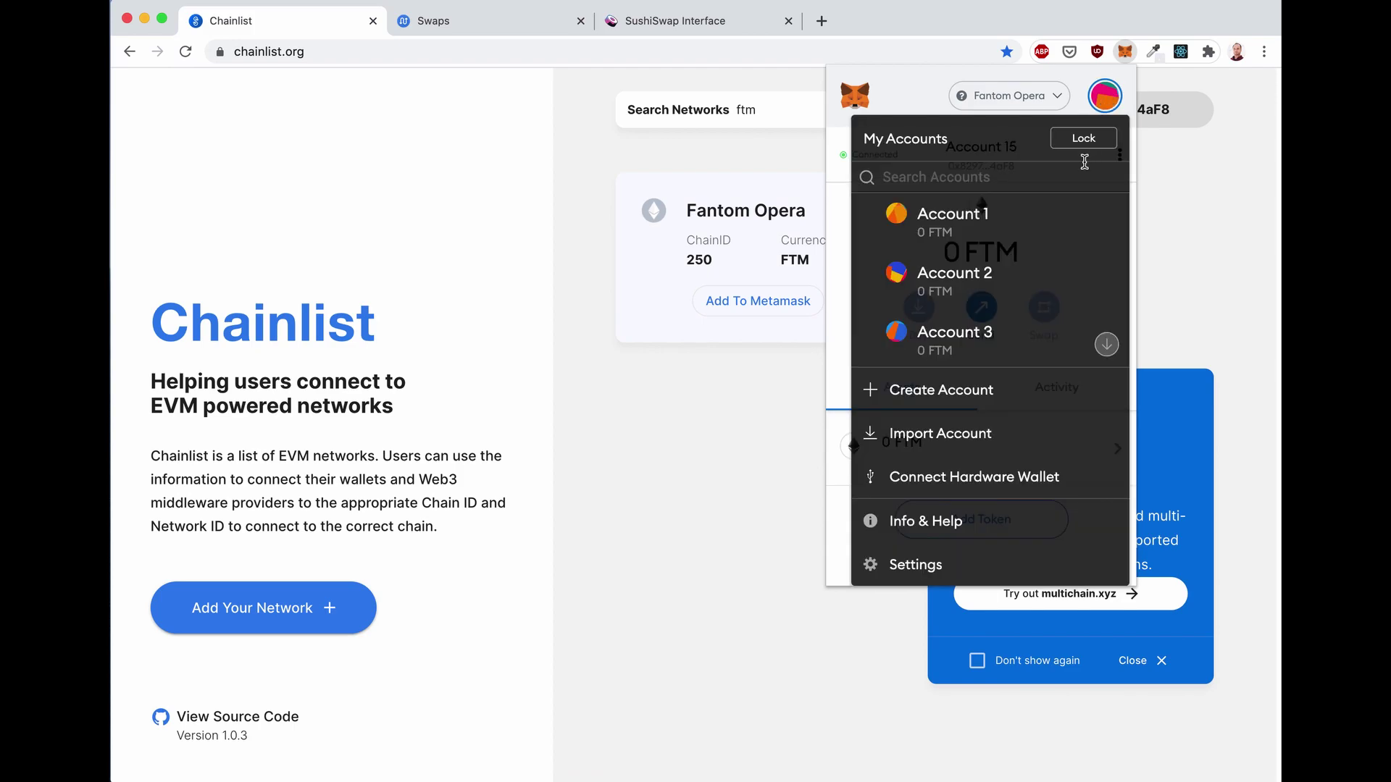
pyautogui.click(954, 566)
pyautogui.scroll(-5, 1014, 395)
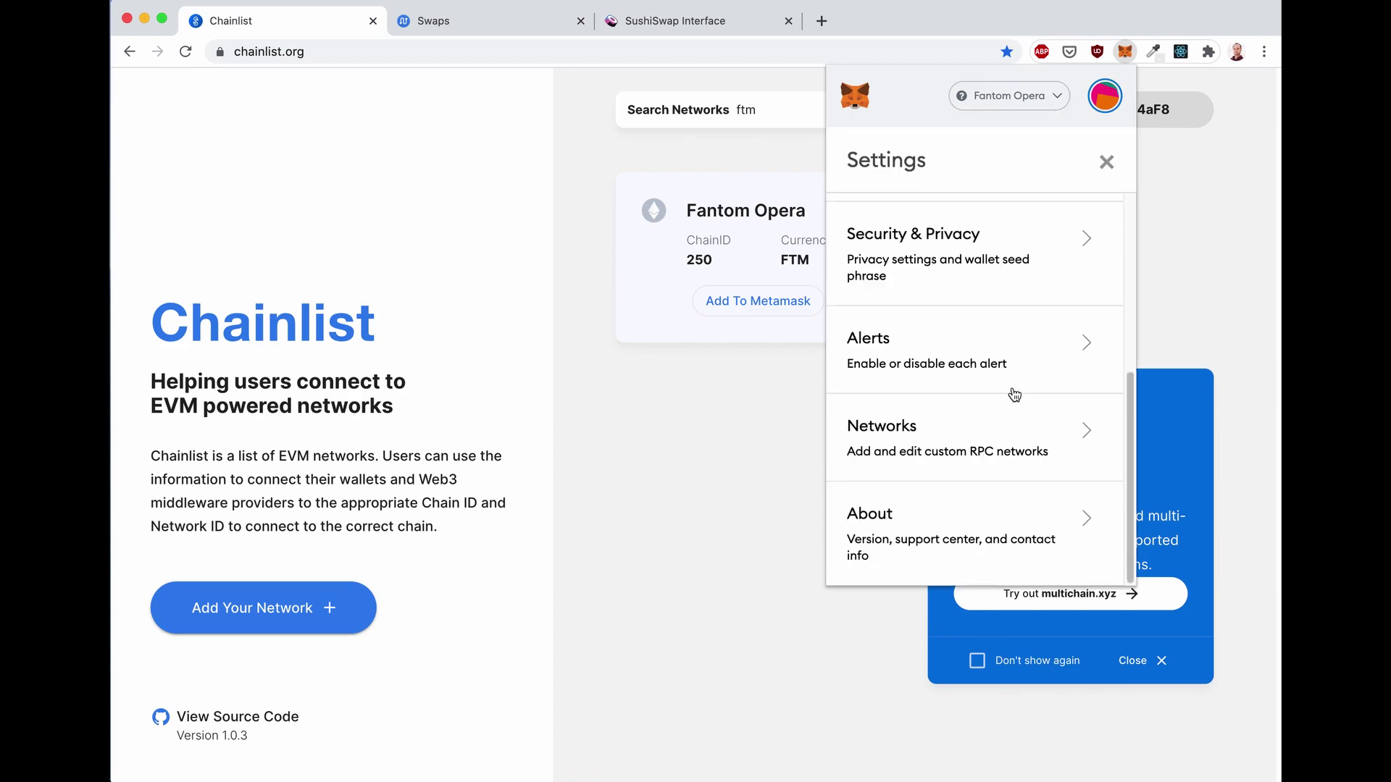
pyautogui.click(927, 435)
pyautogui.scroll(-2, 1021, 373)
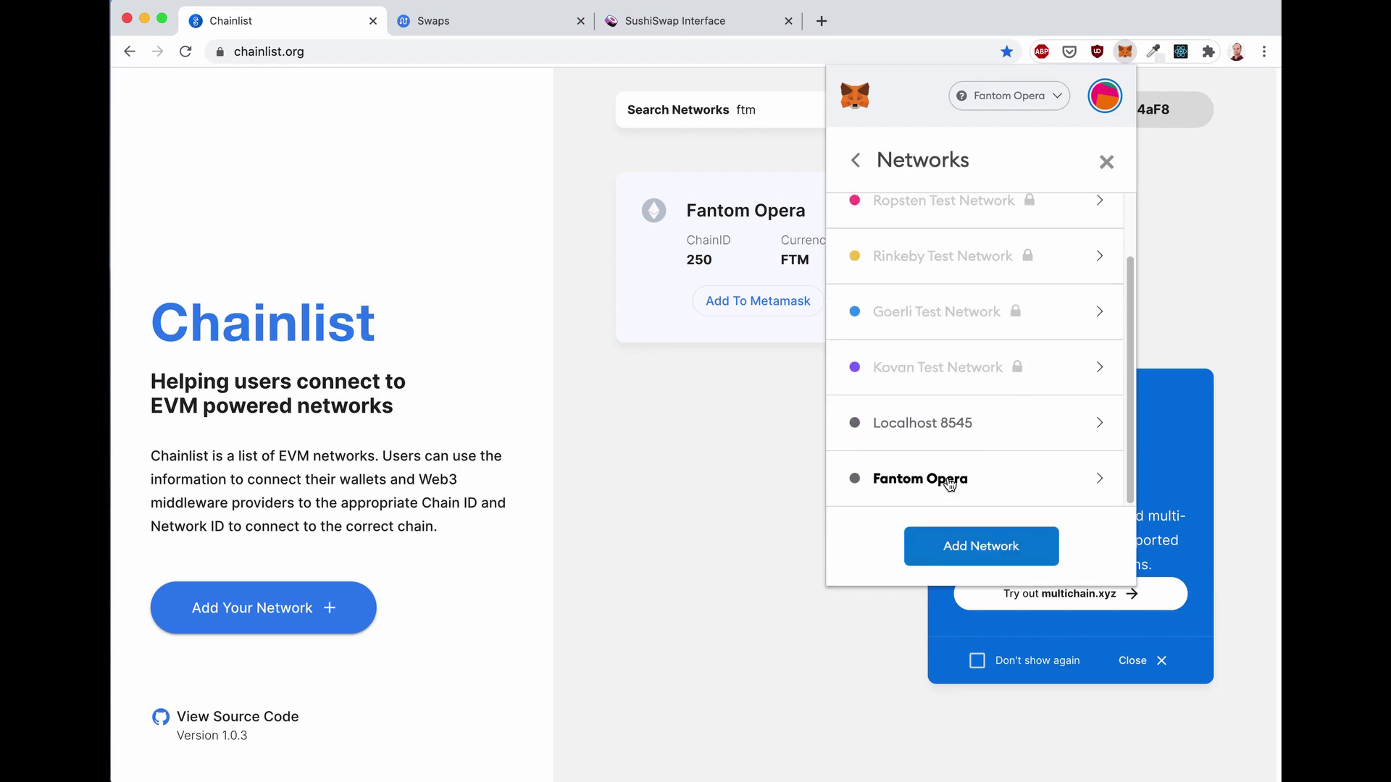
pyautogui.click(950, 485)
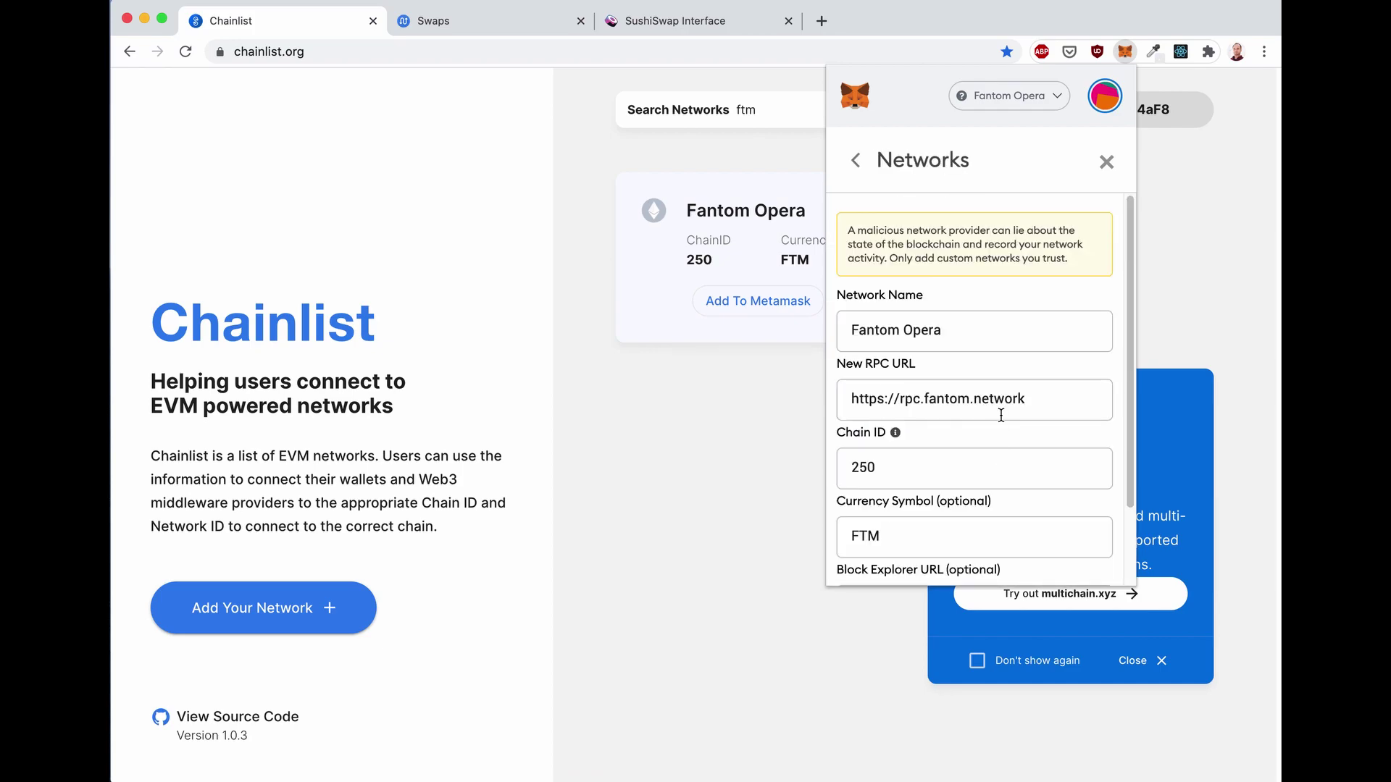
pyautogui.scroll(-2, 1002, 415)
pyautogui.moveTo(843, 476); pyautogui.dragTo(953, 482)
pyautogui.click(963, 479)
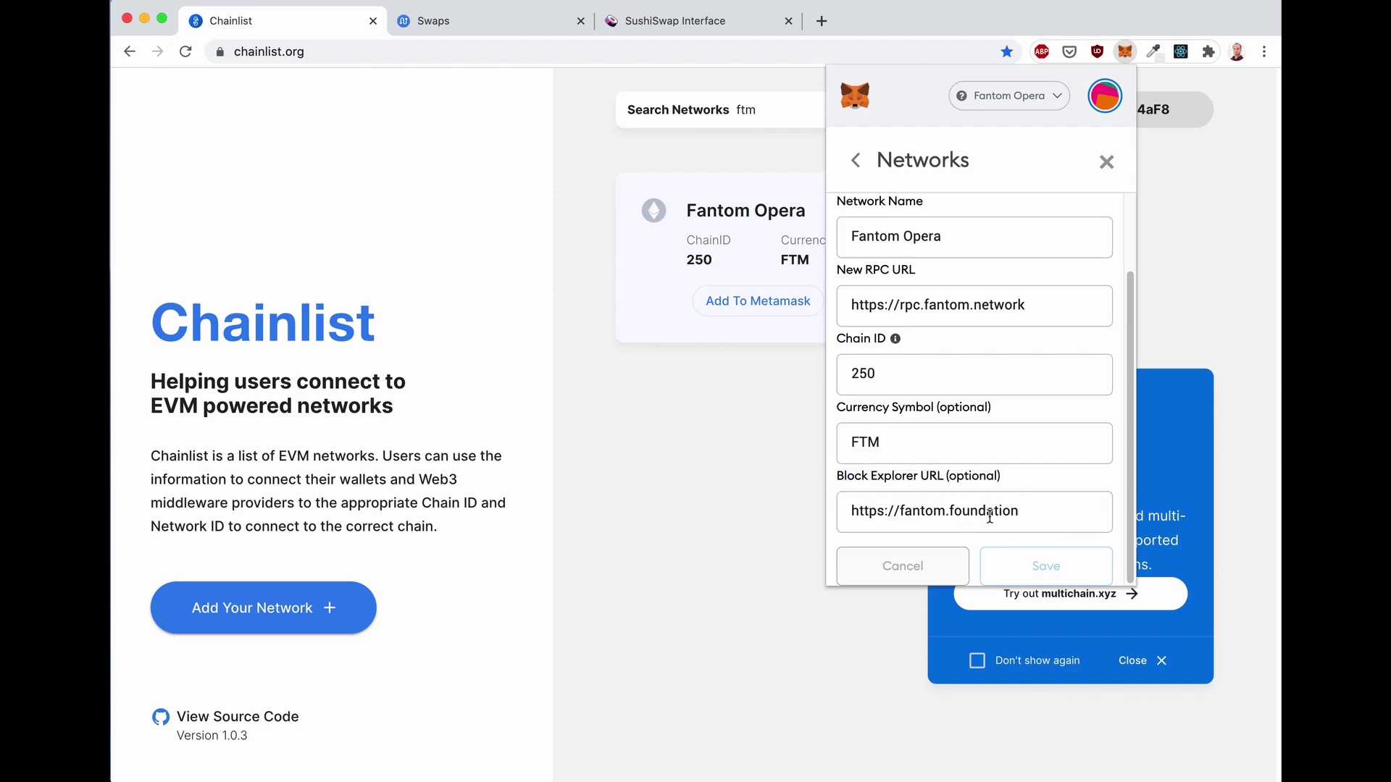
pyautogui.tripleClick(1058, 516)
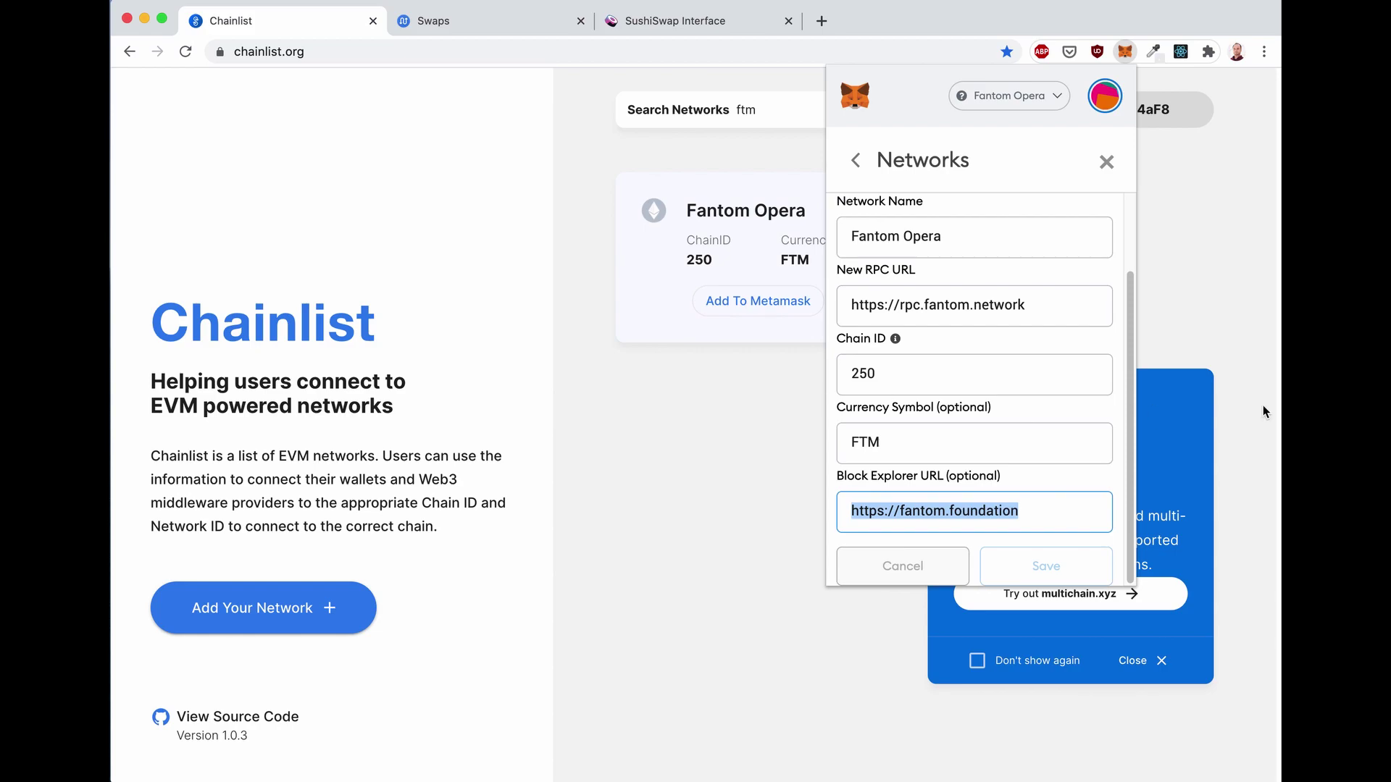
pyautogui.write('http://ftmscan.com/')
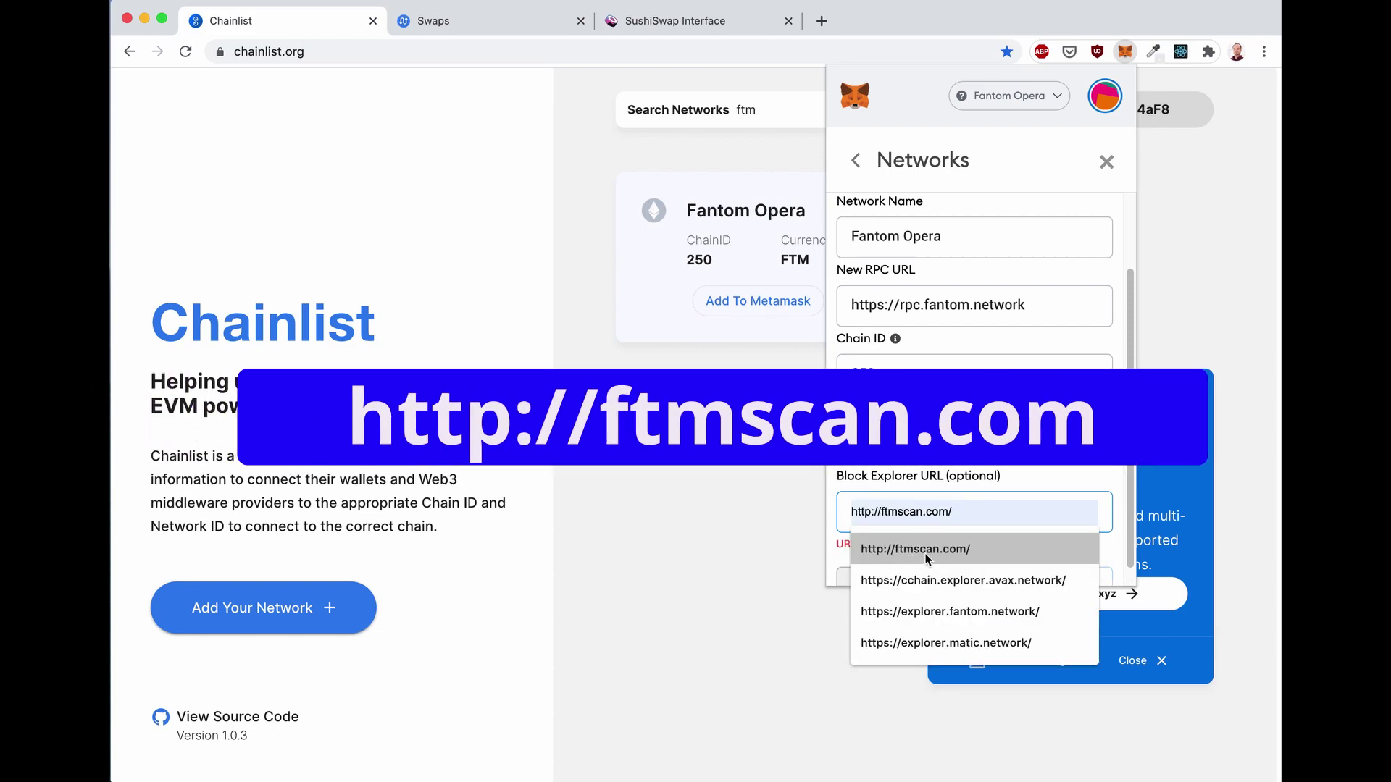
pyautogui.click(926, 552)
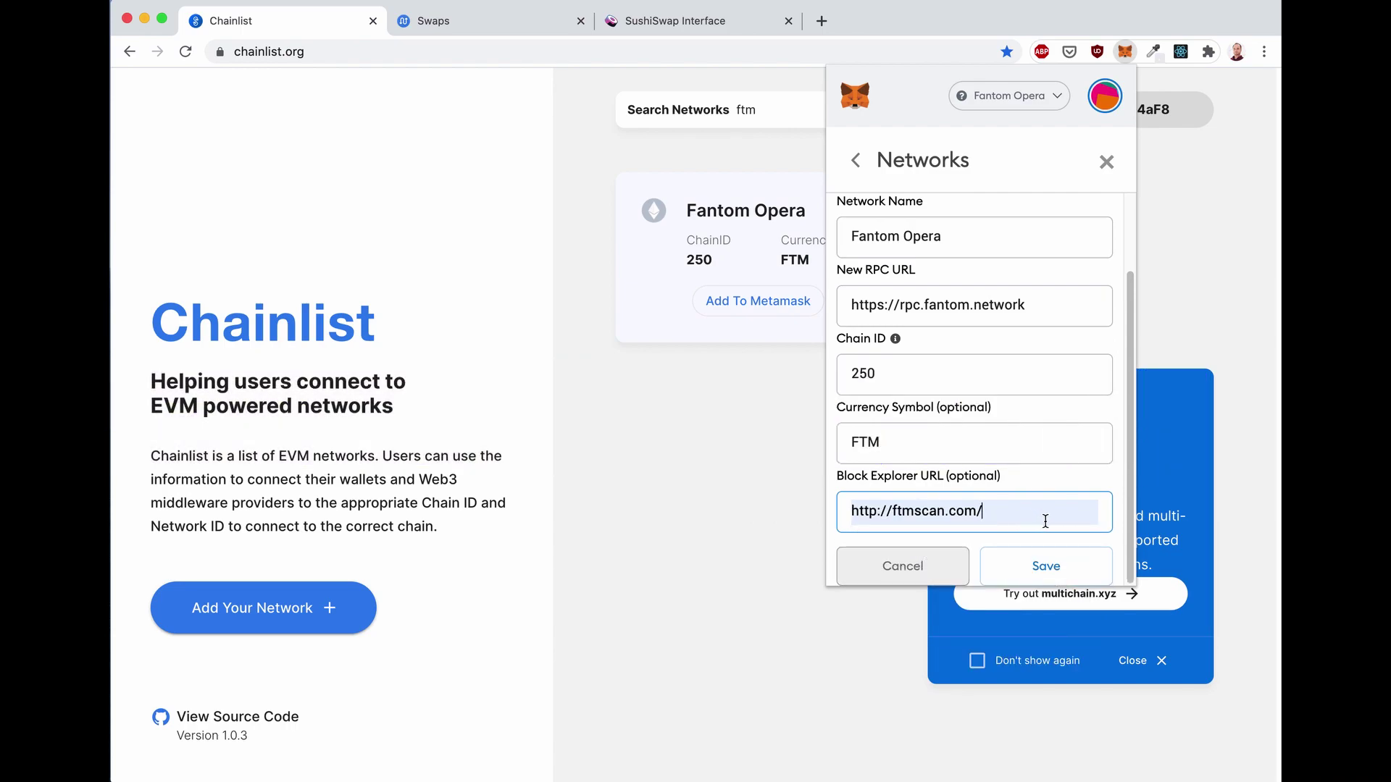
pyautogui.click(1068, 572)
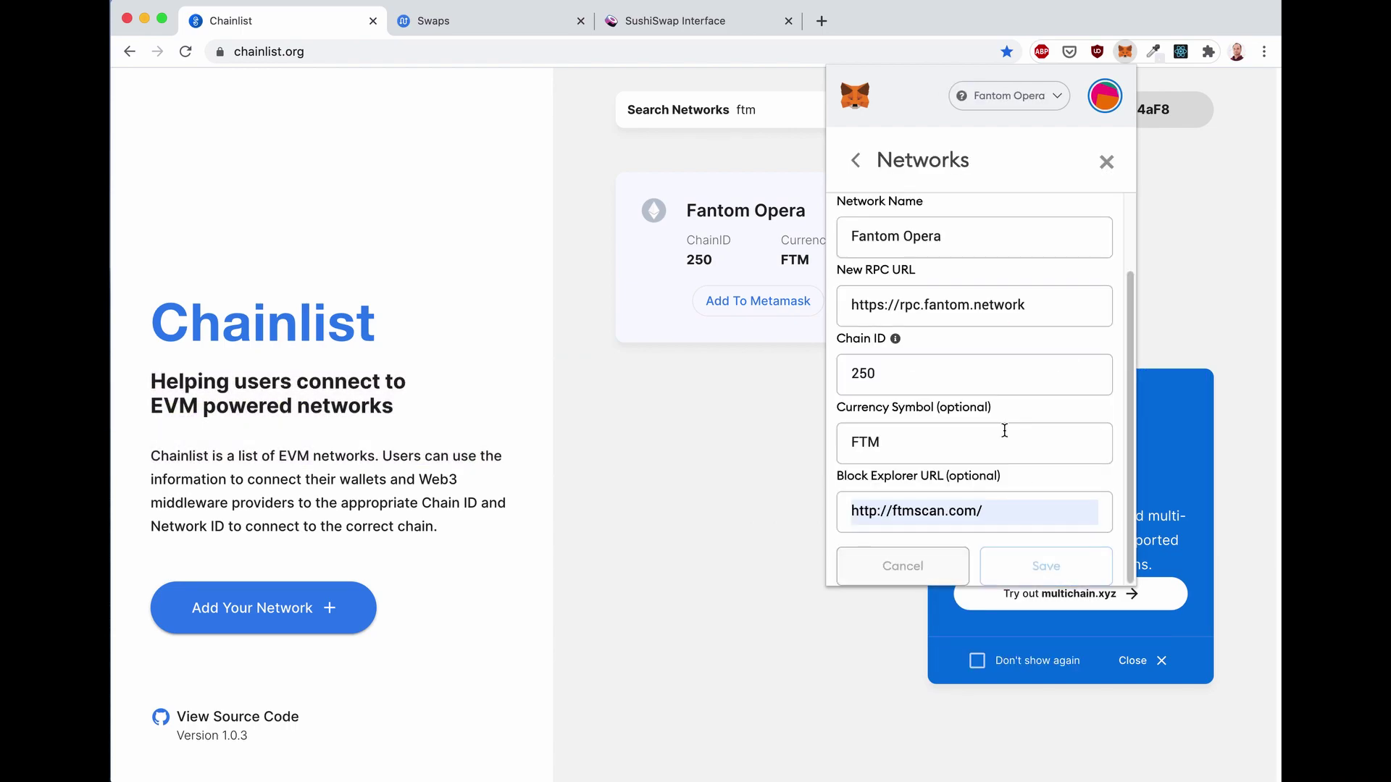
# Close Settings and switch MetaMask to Ethereum Mainnet, reviewing the 0.0939 ETH and 300 FTM assets
pyautogui.click(1106, 162)
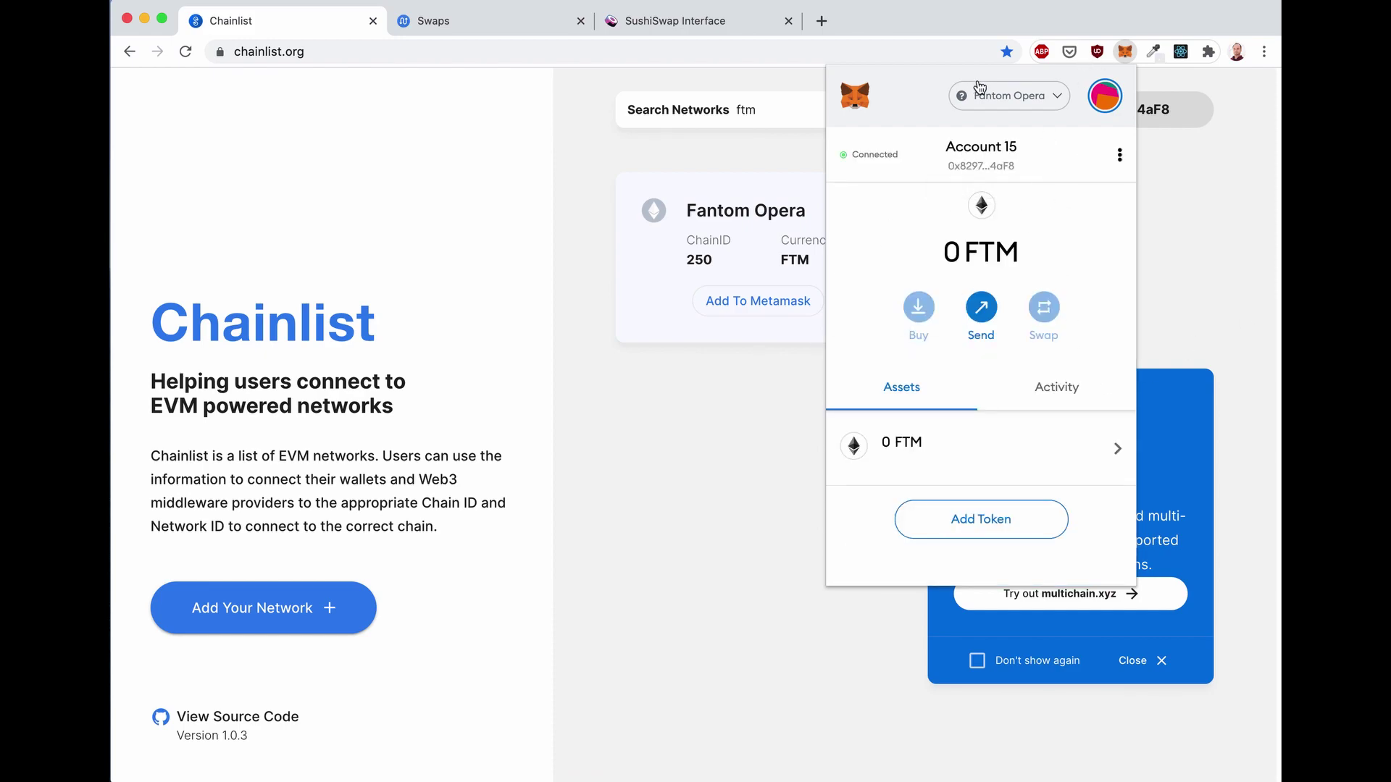
pyautogui.click(1003, 98)
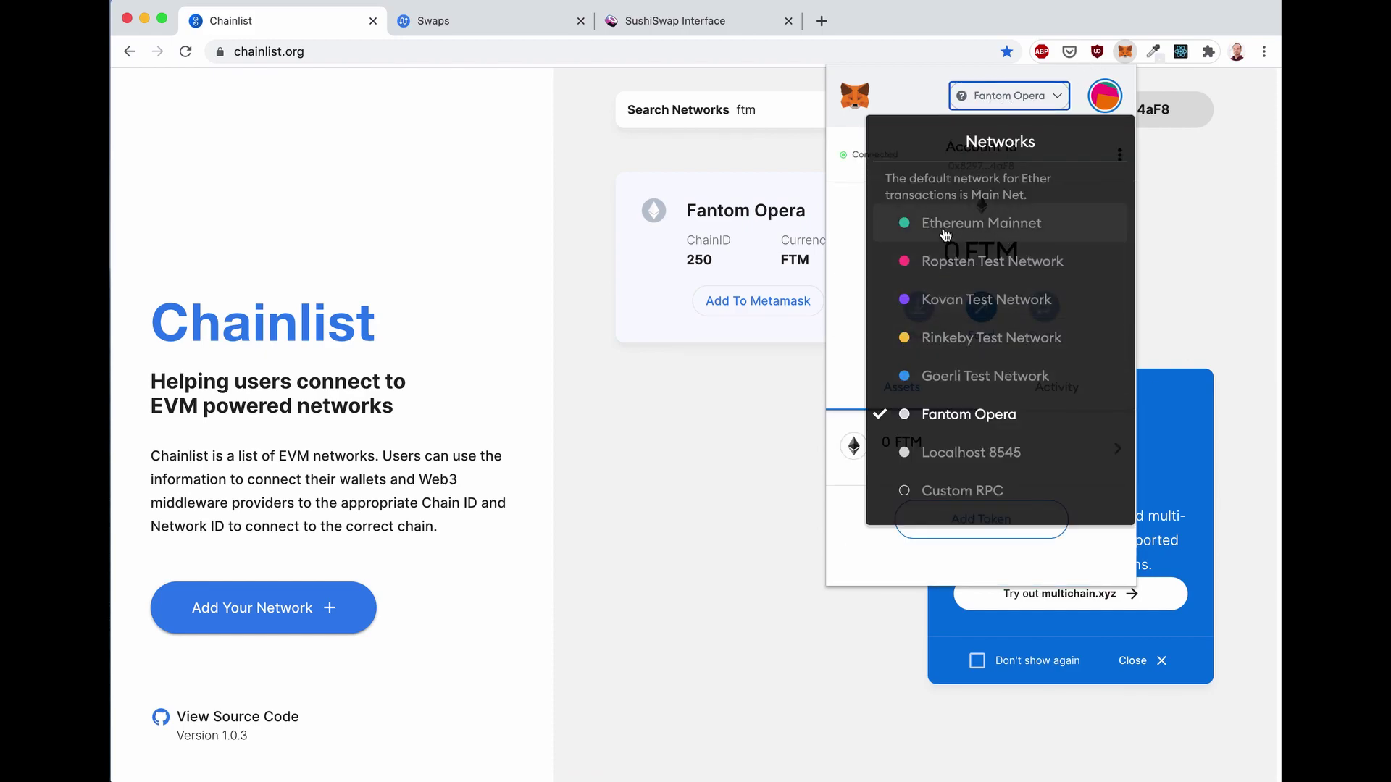
pyautogui.click(954, 231)
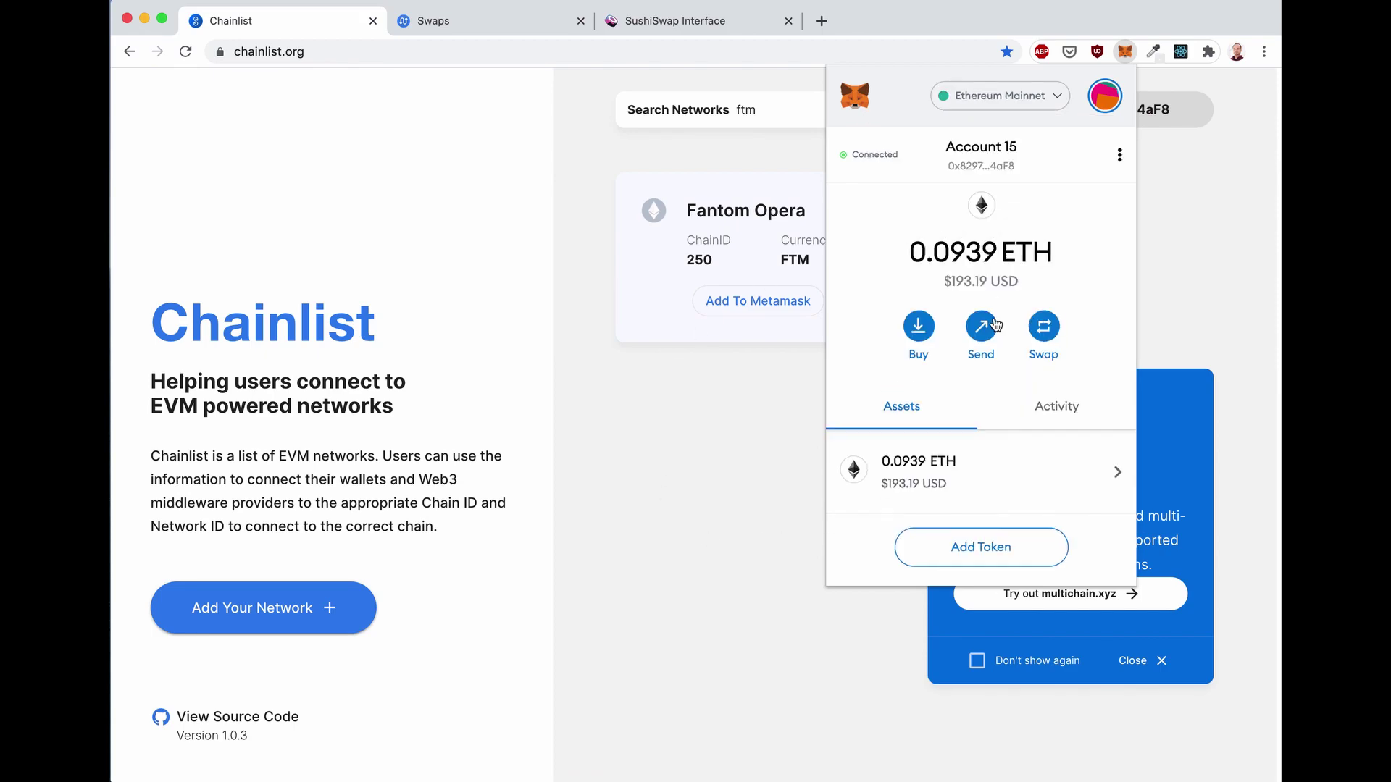
pyautogui.scroll(-1, 1024, 413)
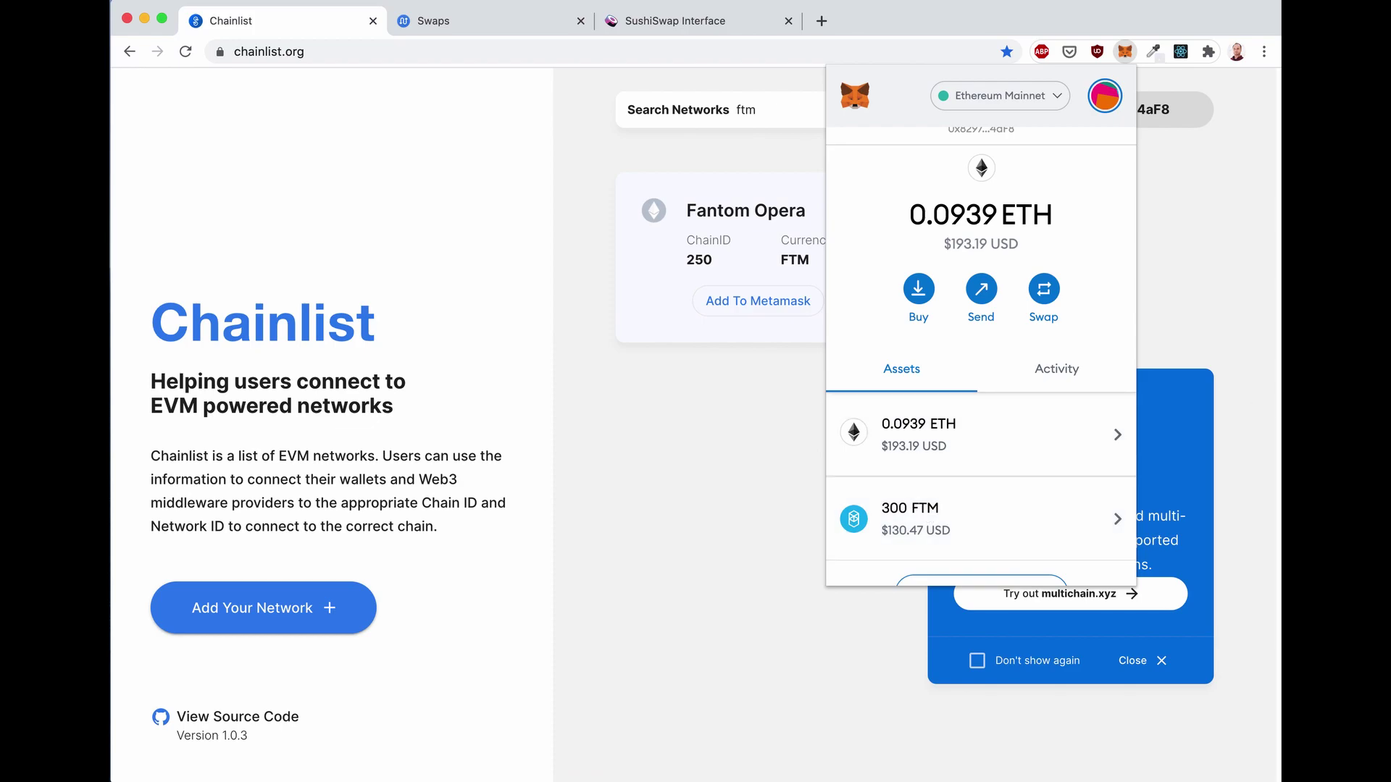
# On the Multichain swap page, connect the MetaMask account holding 300 FTM
pyautogui.click(531, 236)
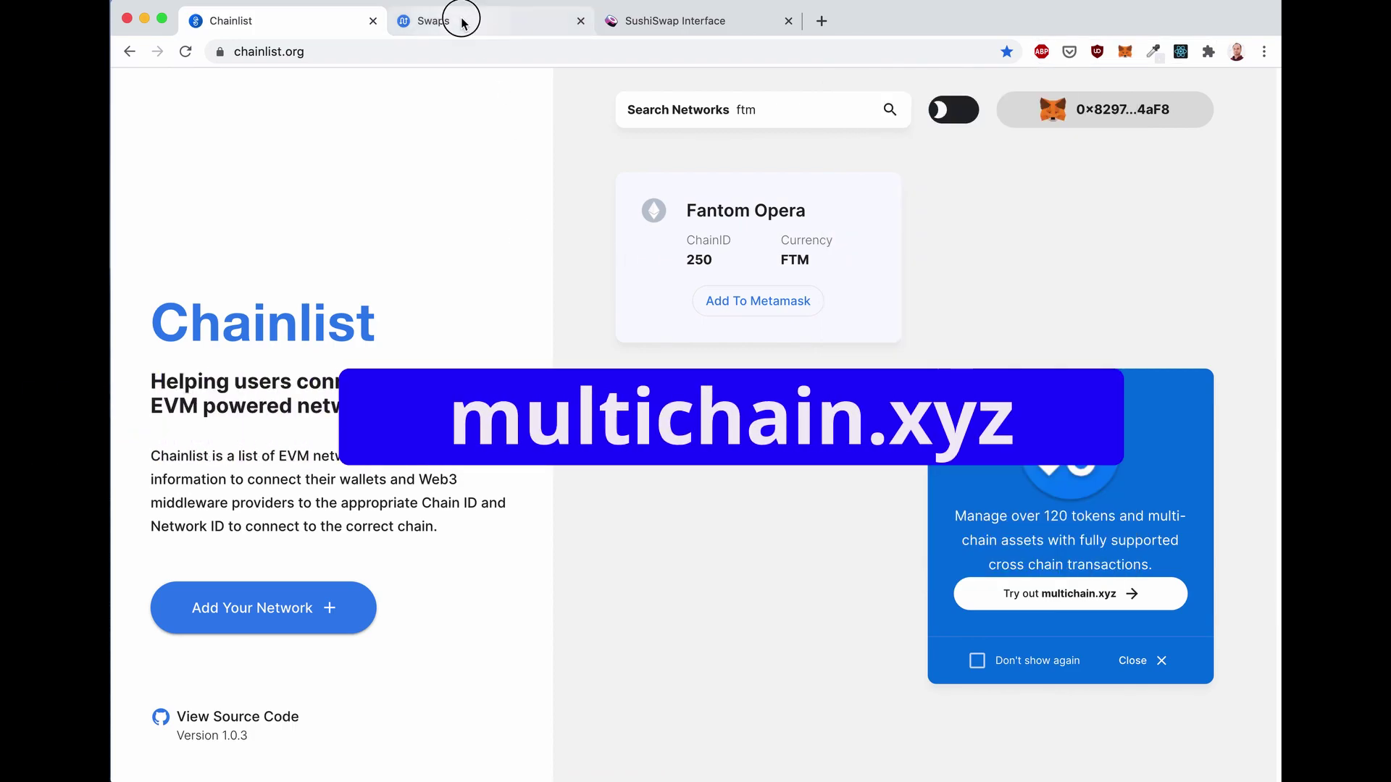
pyautogui.click(459, 16)
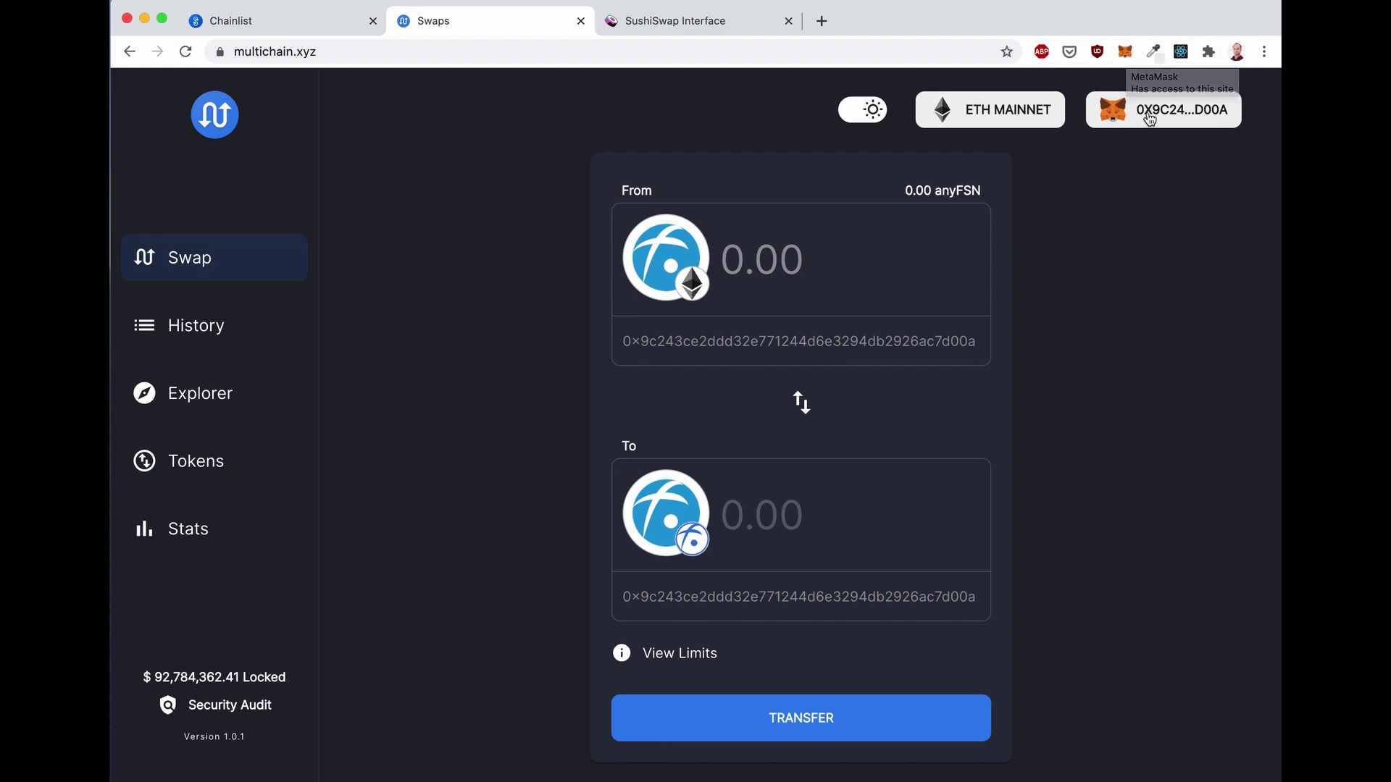
pyautogui.click(1124, 51)
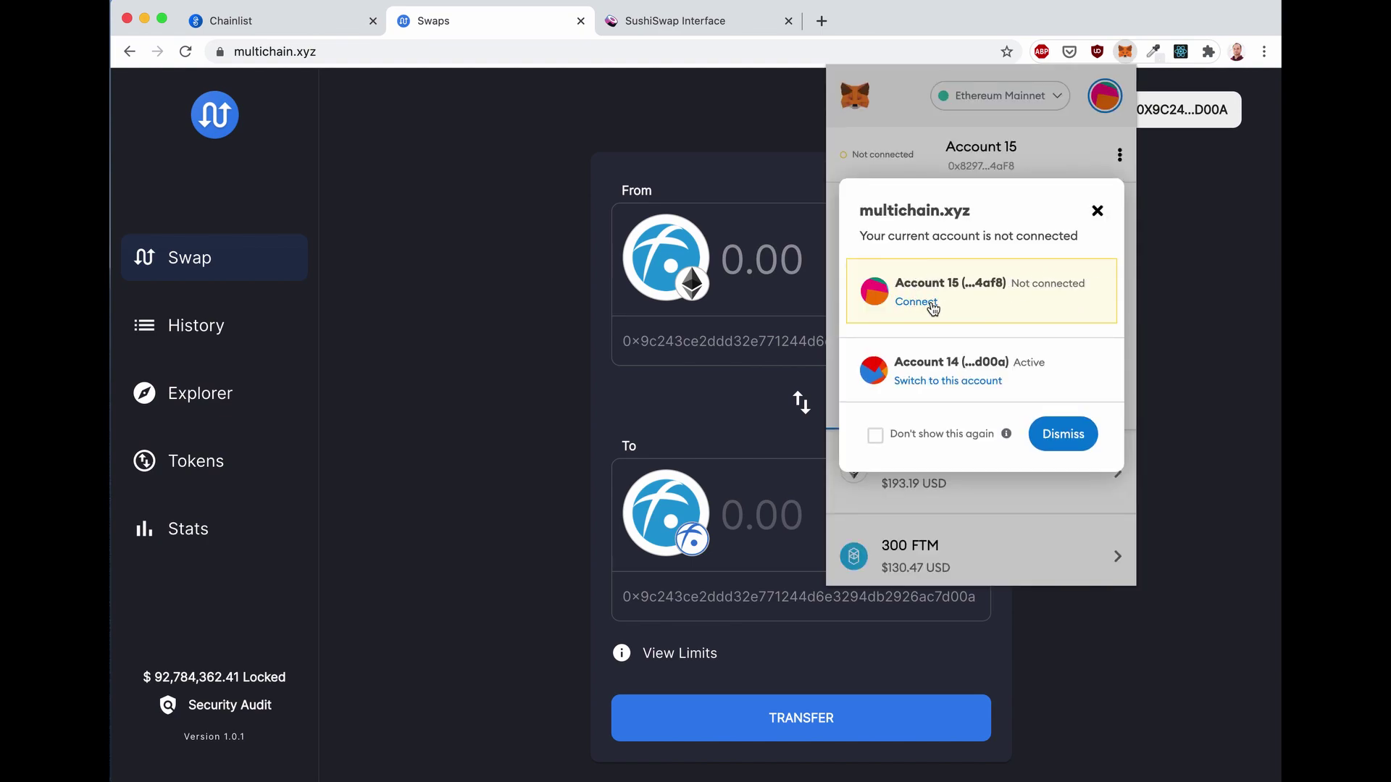
pyautogui.click(932, 307)
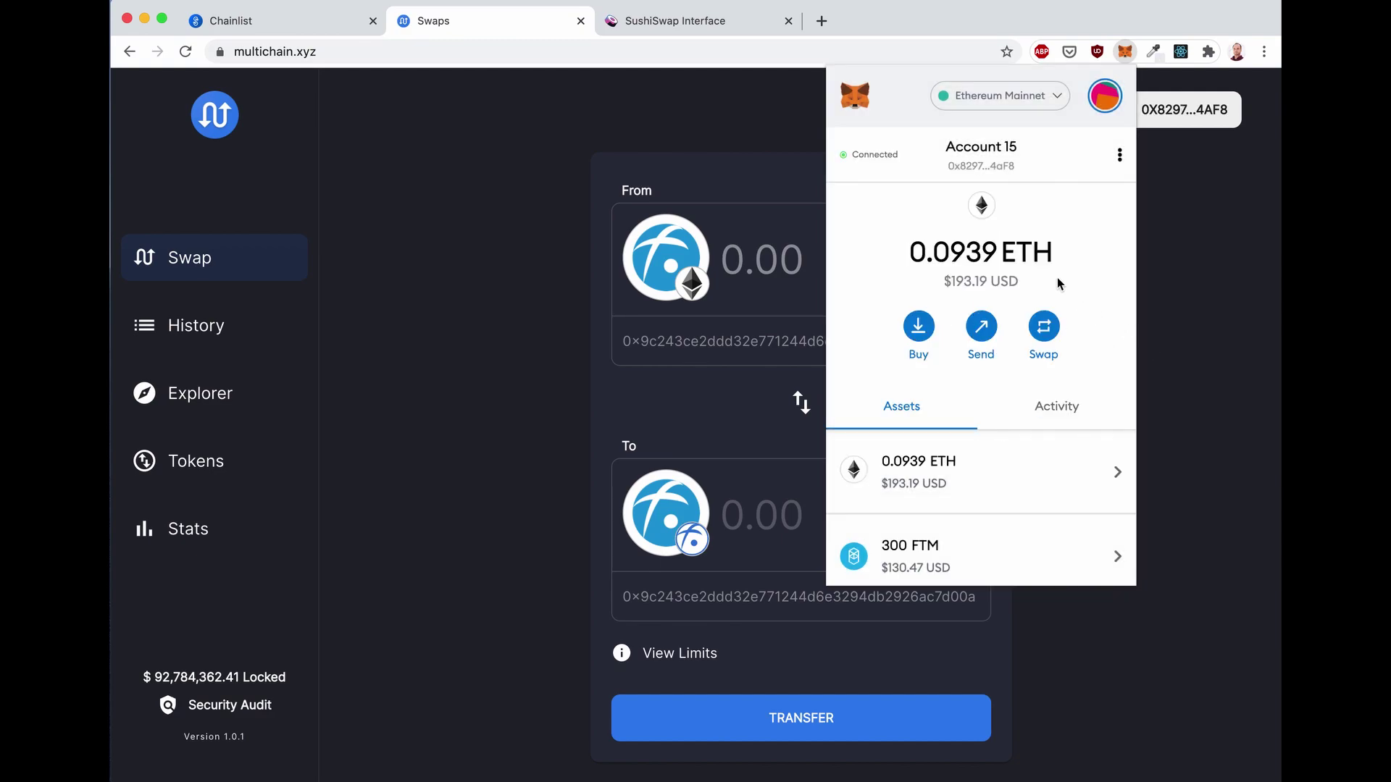
pyautogui.scroll(-2, 1053, 273)
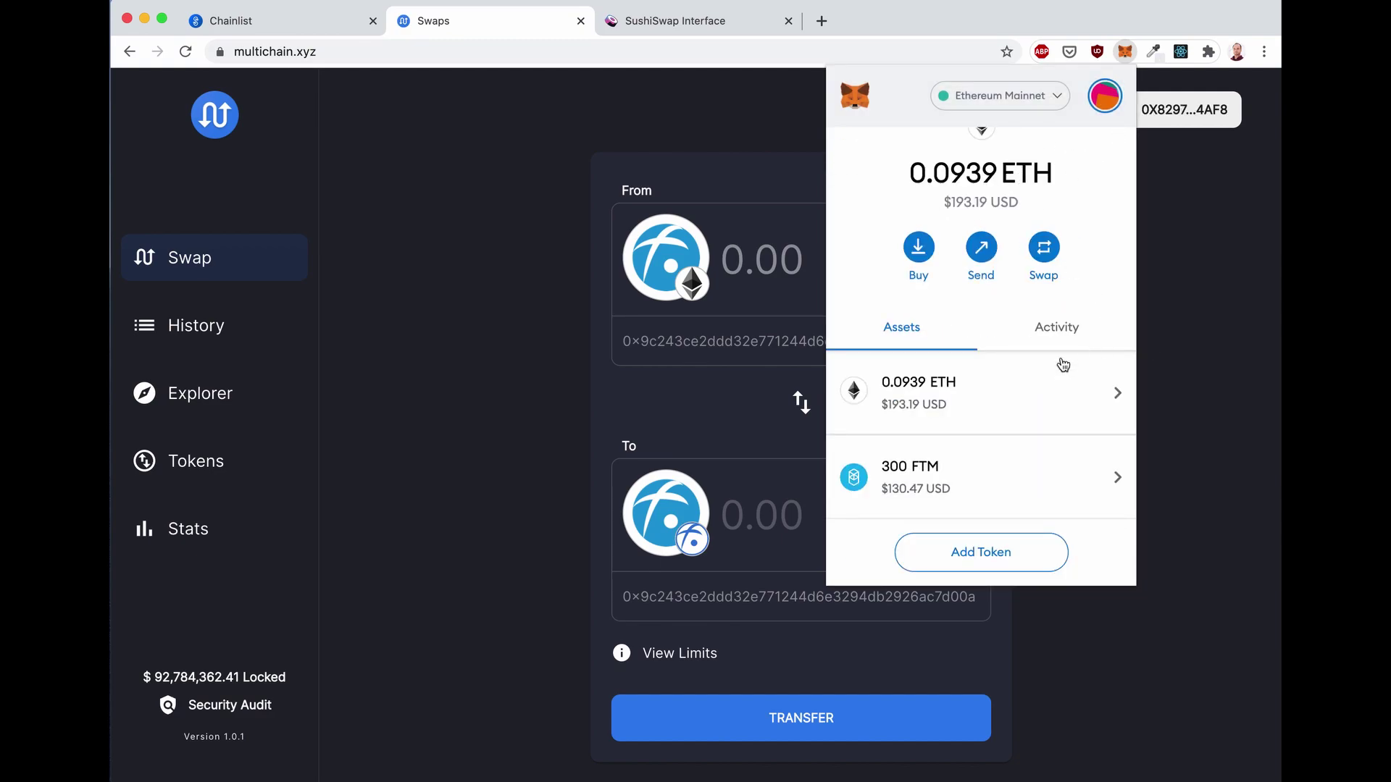
pyautogui.click(1185, 322)
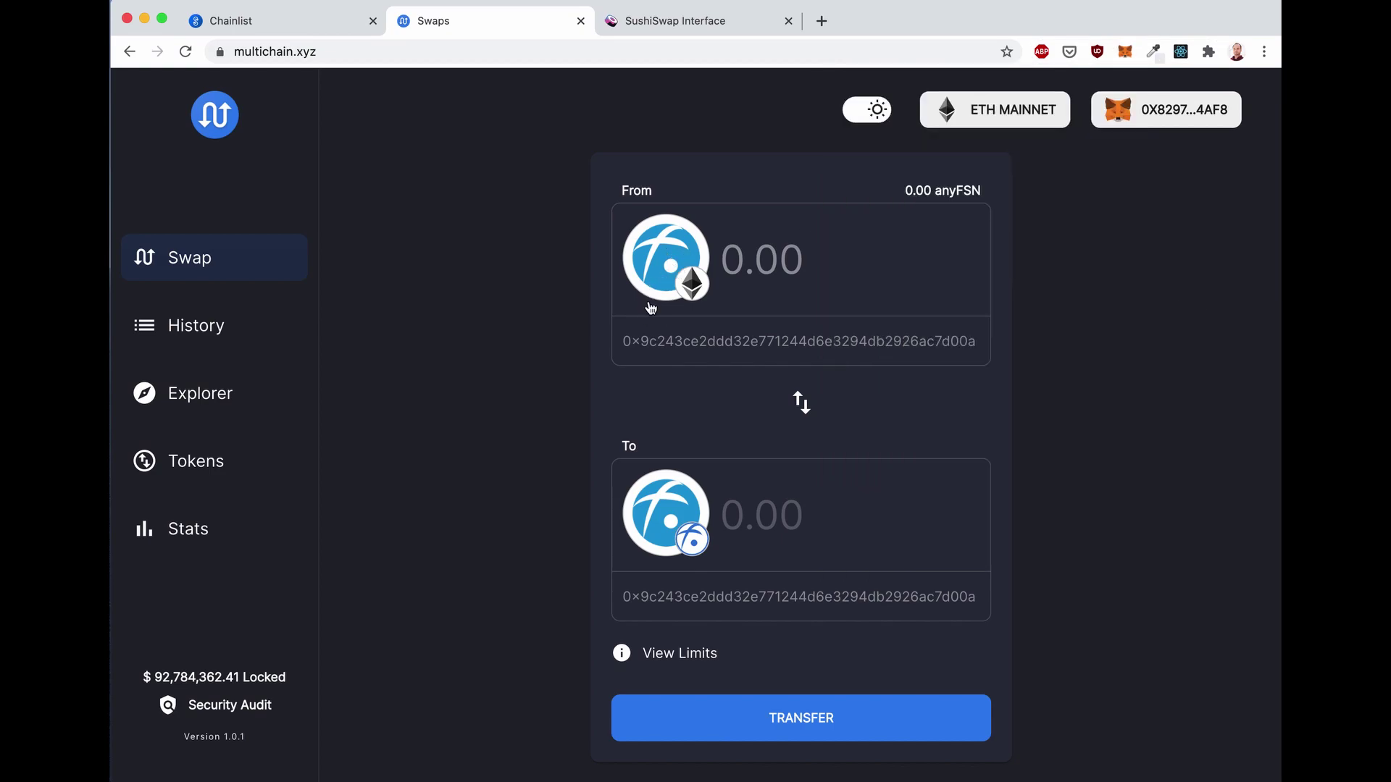
# Choose FTM on Eth Mainnet as the source token, filtering to tokens the wallet holds
pyautogui.click(653, 276)
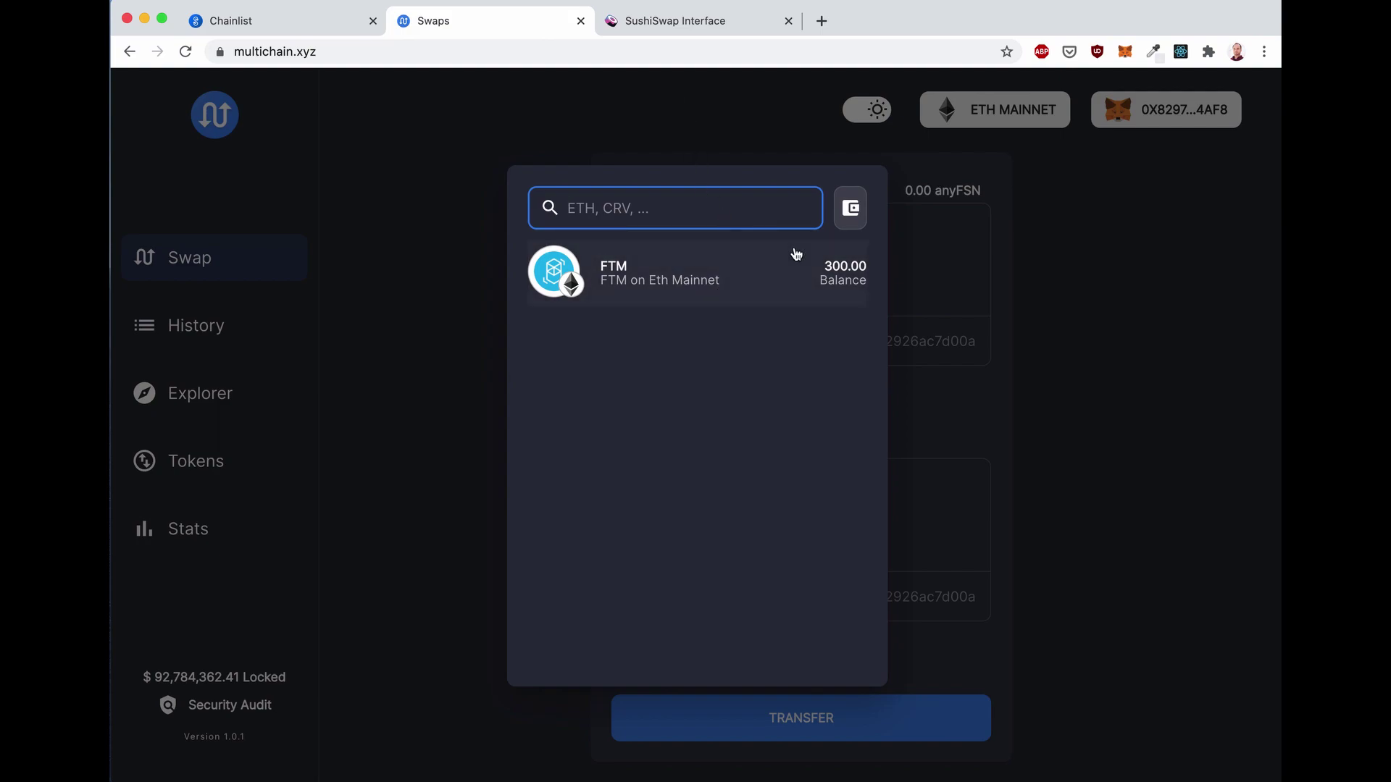
pyautogui.click(851, 209)
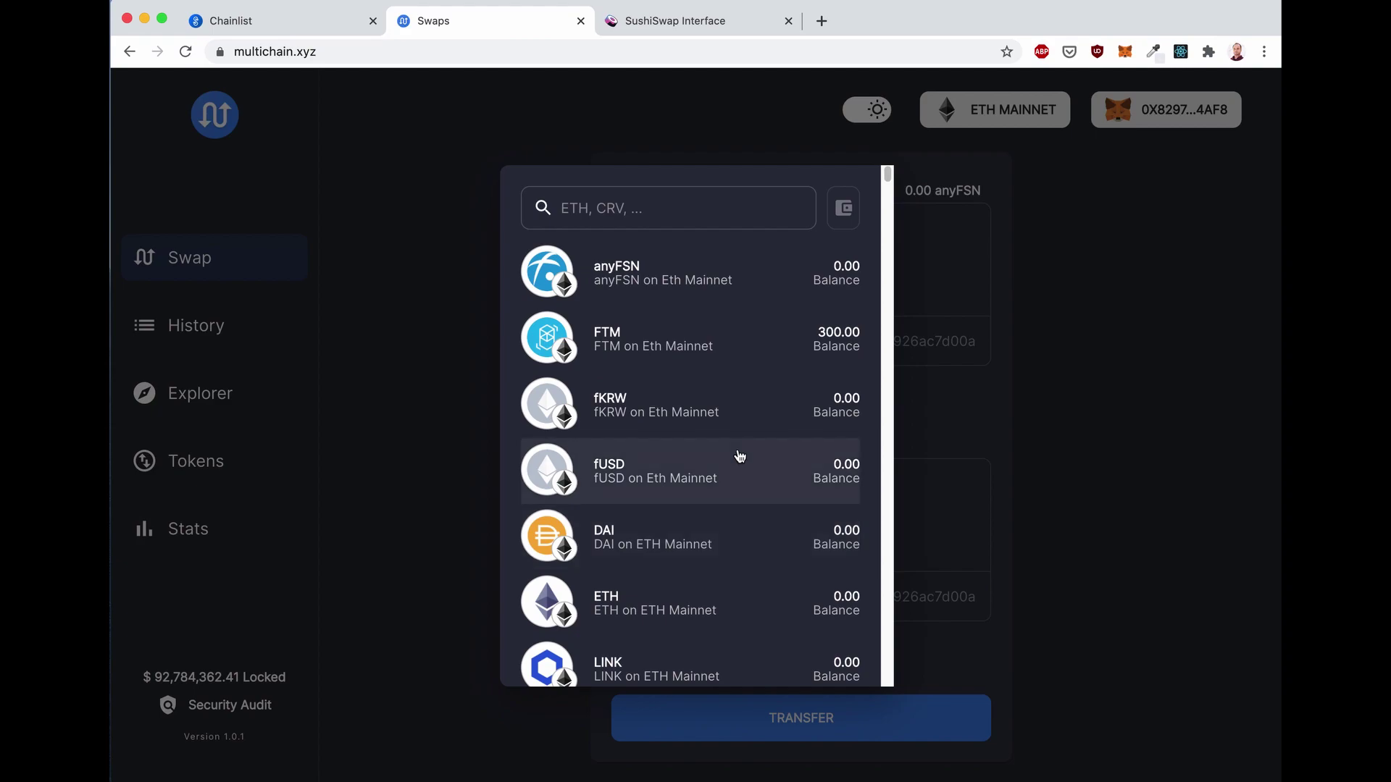
pyautogui.scroll(-5, 739, 456)
pyautogui.moveTo(888, 210); pyautogui.dragTo(895, 177)
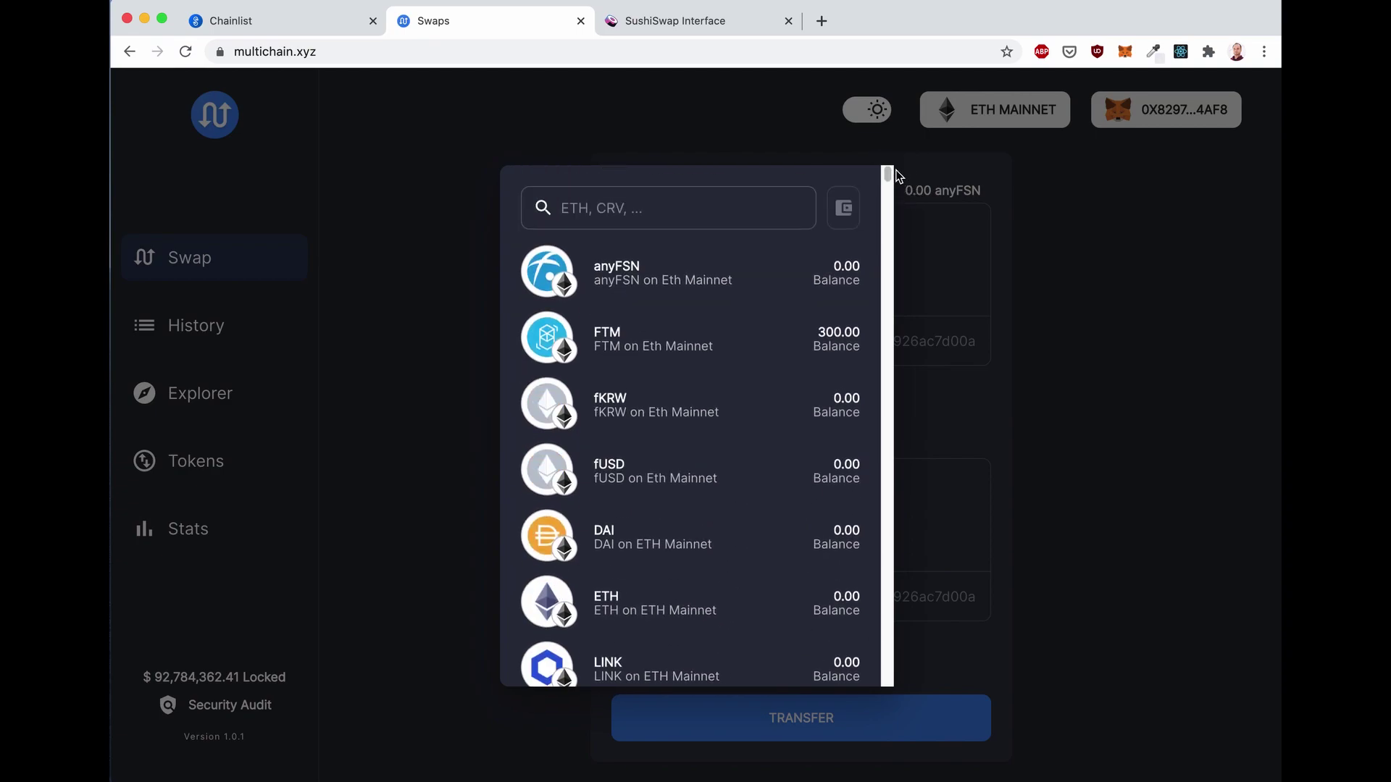
pyautogui.click(848, 210)
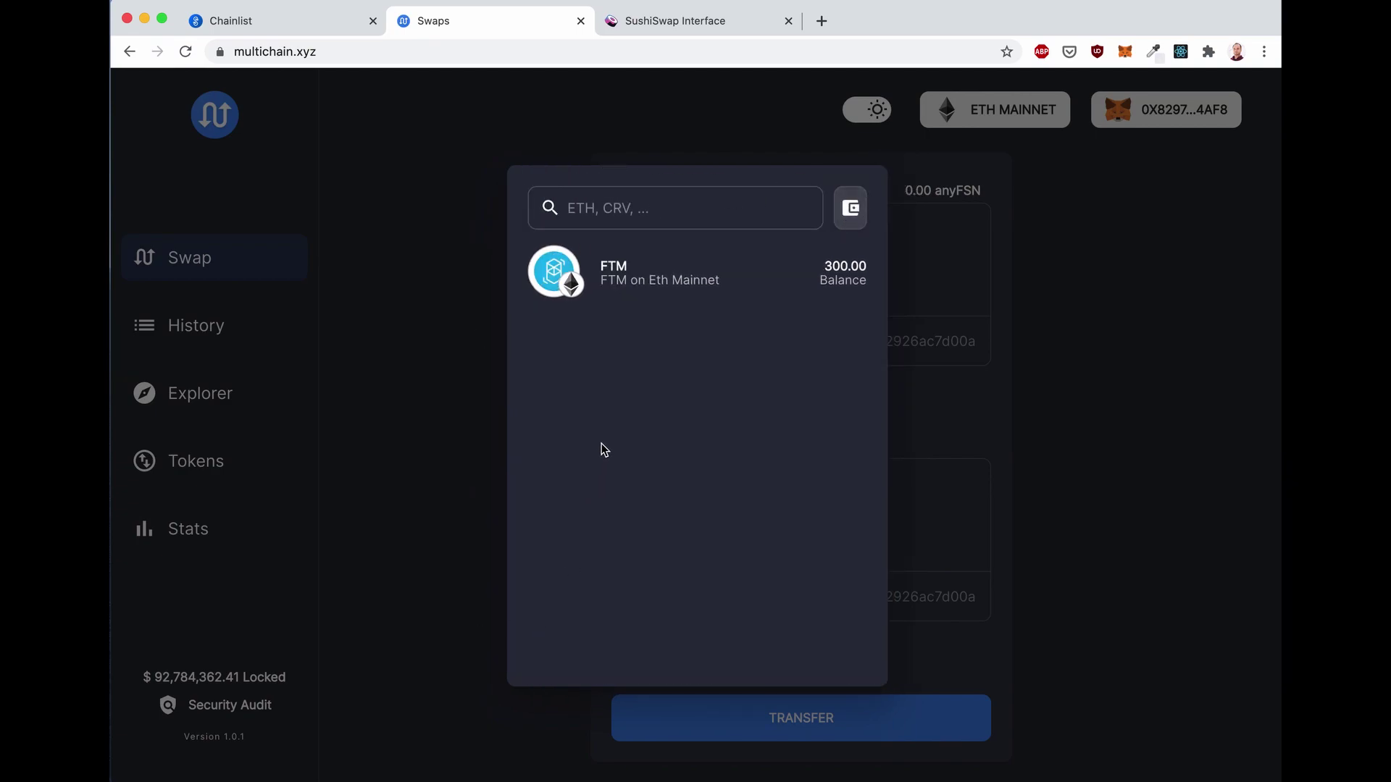
pyautogui.click(638, 281)
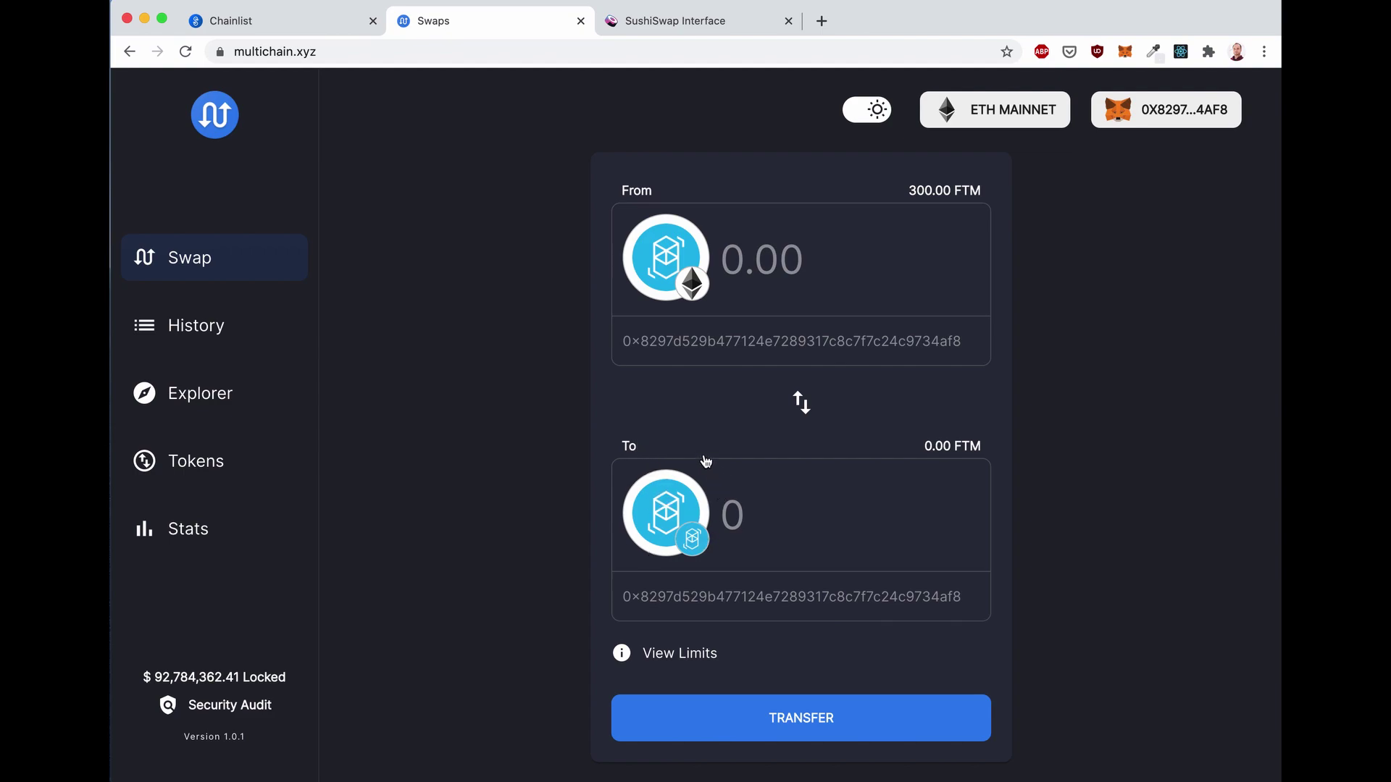
# Enter the full 300 FTM balance as the bridge amount, estimating 220 FTM received
pyautogui.click(759, 268)
pyautogui.write('10')
pyautogui.press('BackSpace')
pyautogui.press('BackSpace')
pyautogui.click(929, 193)
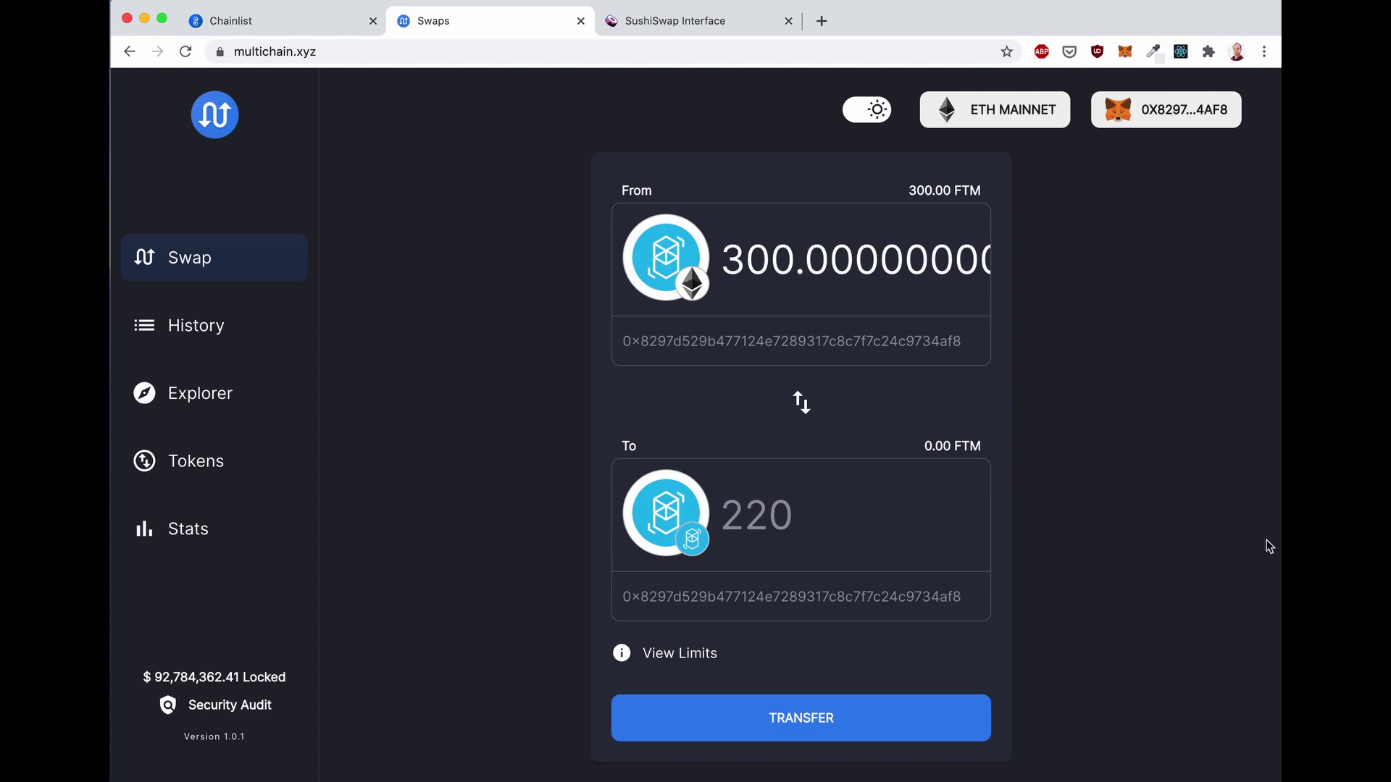
# Start the transfer and confirm in MetaMask that multichain.xyz may spend the FTM
pyautogui.click(810, 732)
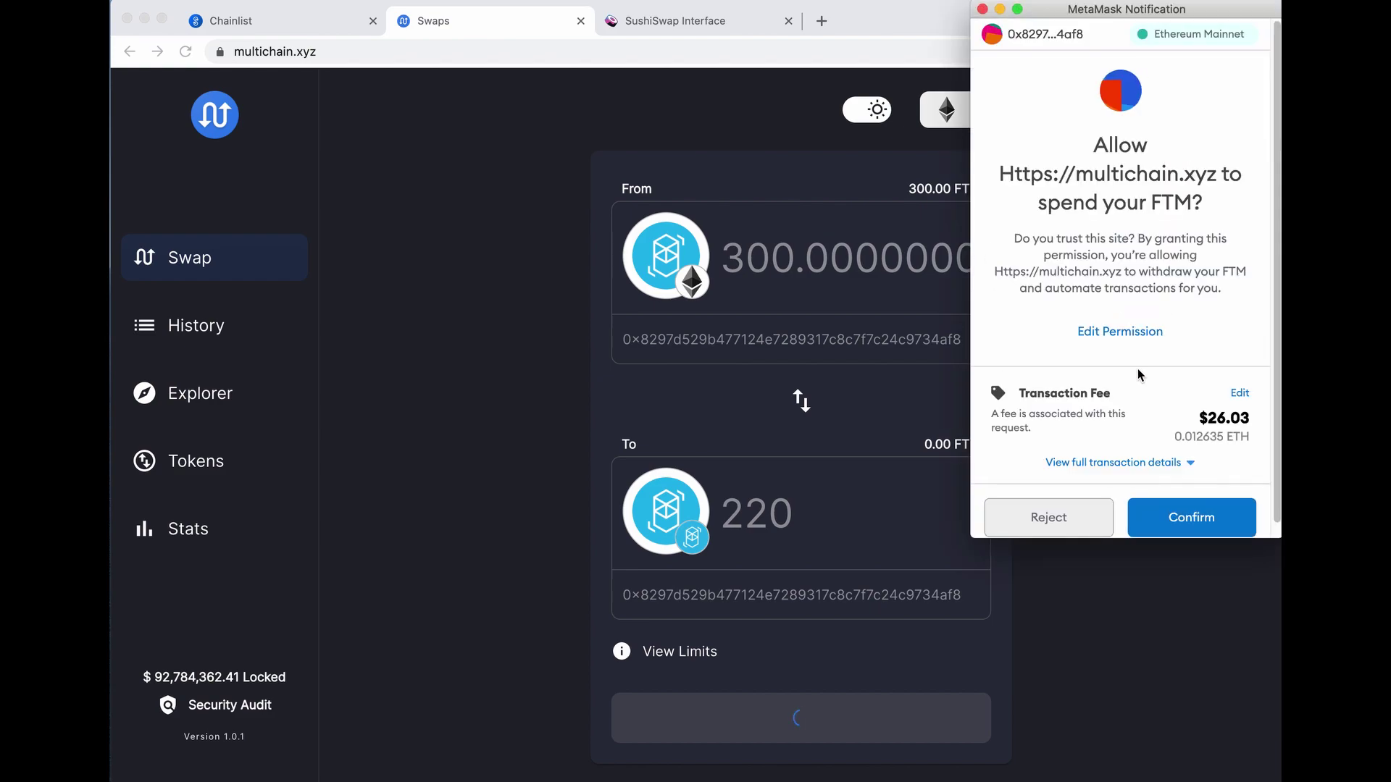
pyautogui.click(1215, 508)
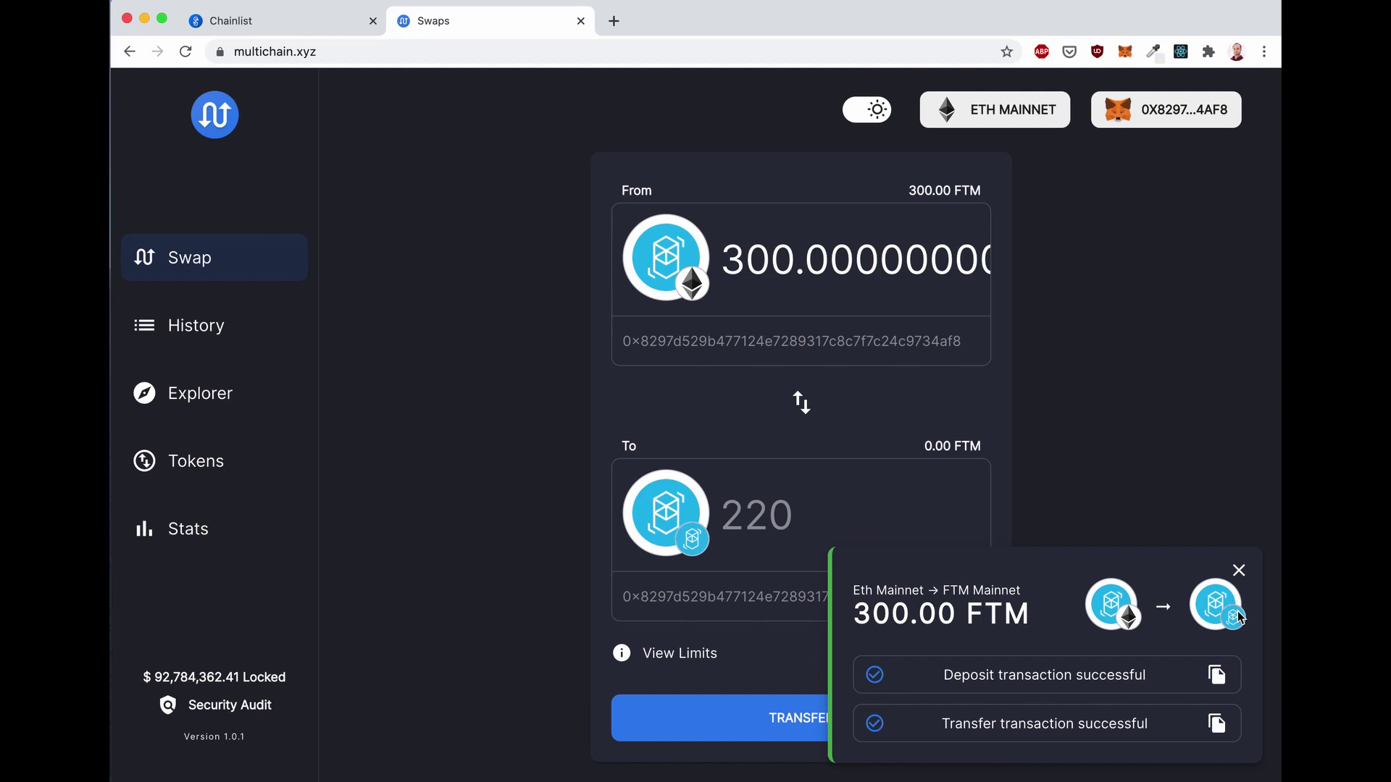
# Switch MetaMask to Fantom Opera and check the 220 FTM balance arrived
pyautogui.click(1126, 52)
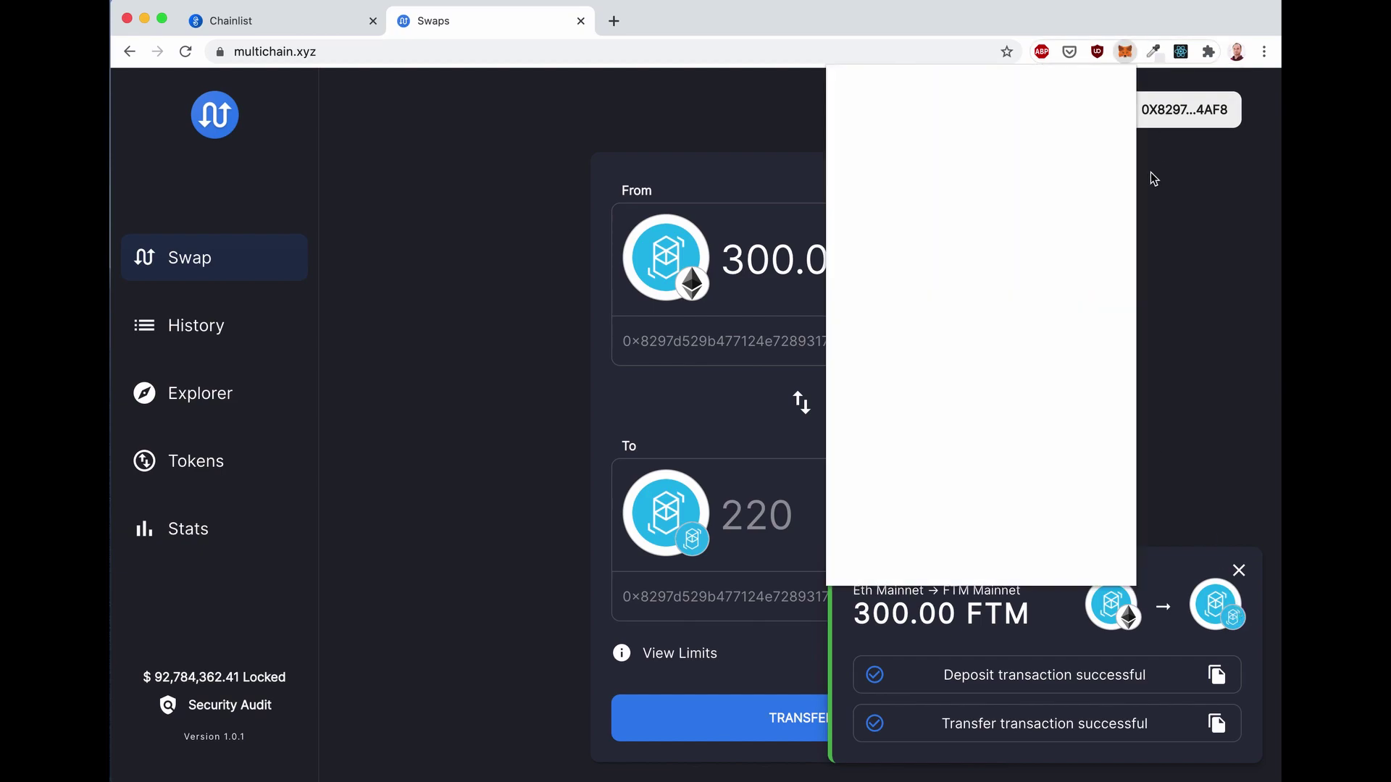
pyautogui.scroll(-1, 1049, 398)
pyautogui.scroll(1, 1043, 362)
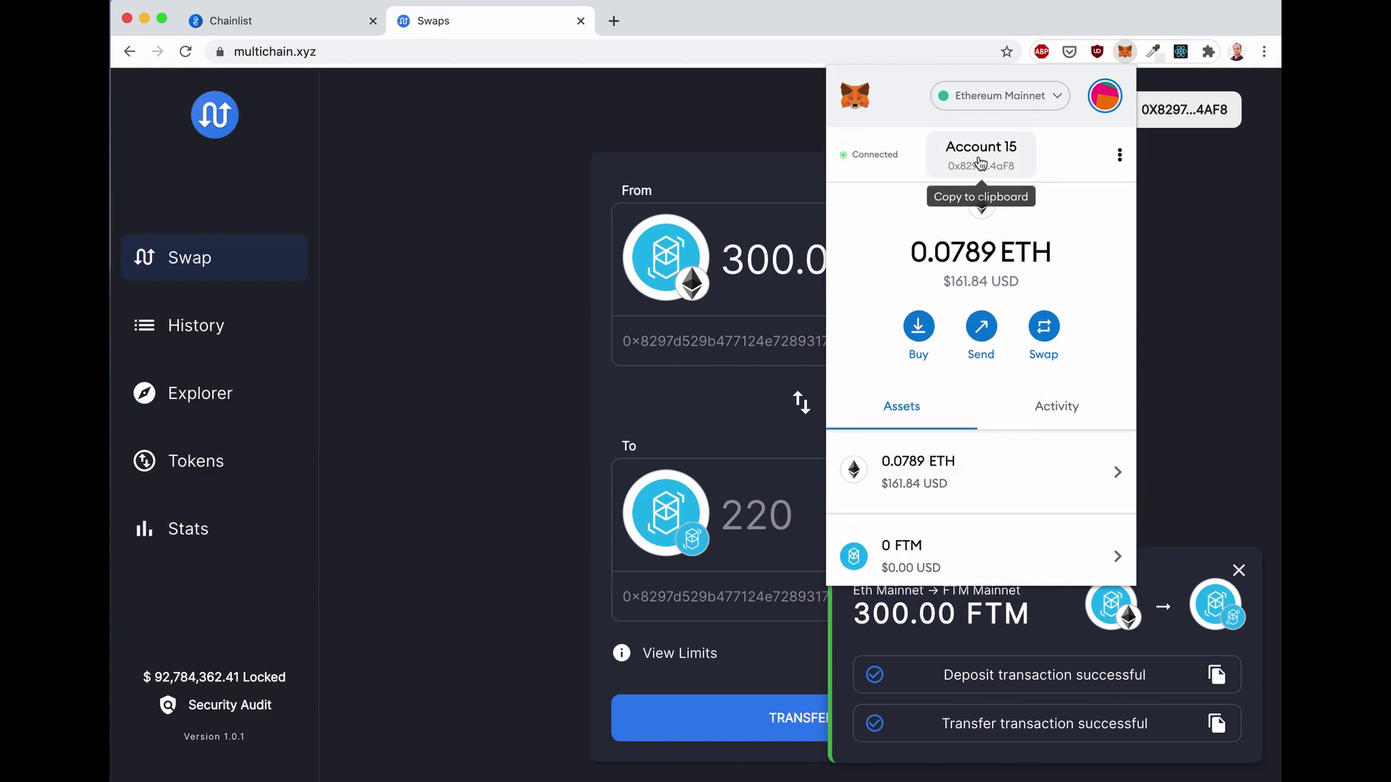
pyautogui.scroll(-2, 942, 322)
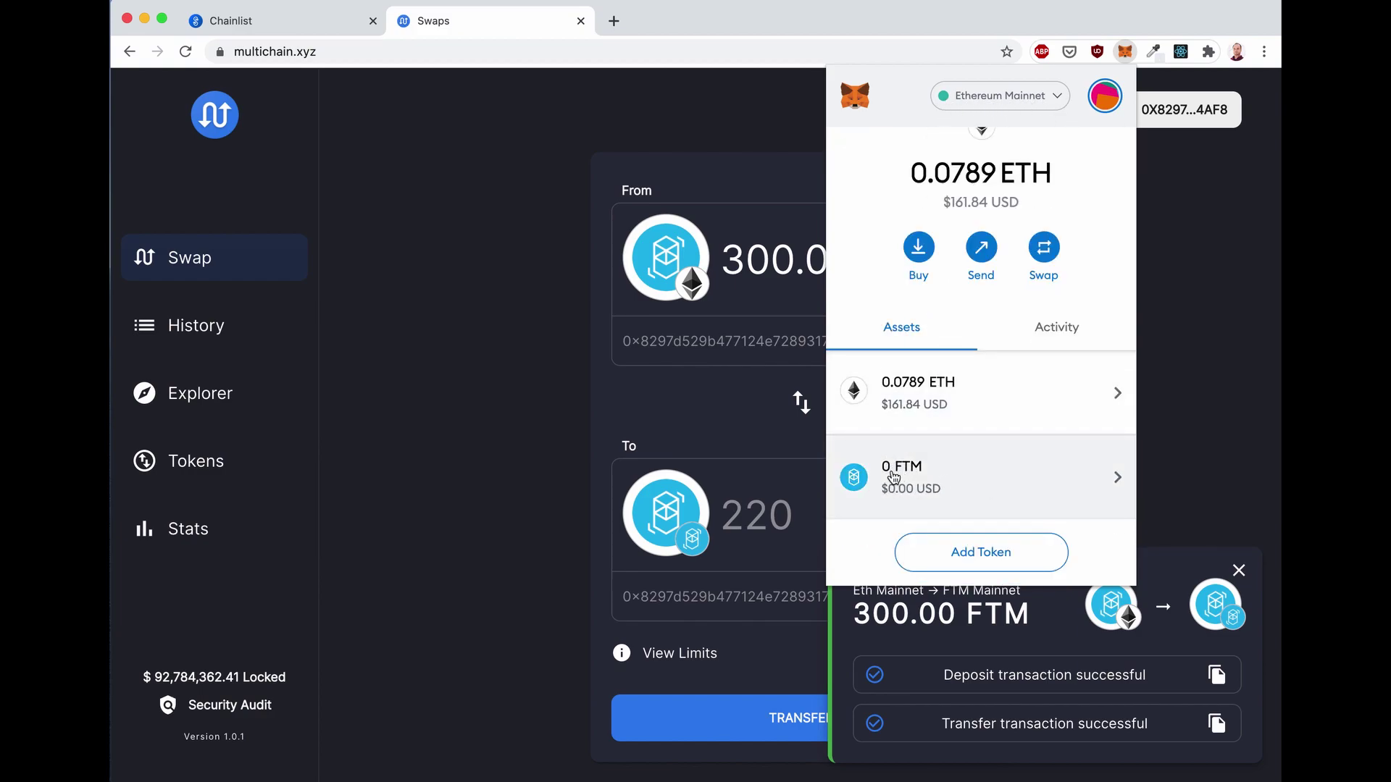
pyautogui.scroll(2, 941, 484)
pyautogui.click(1023, 97)
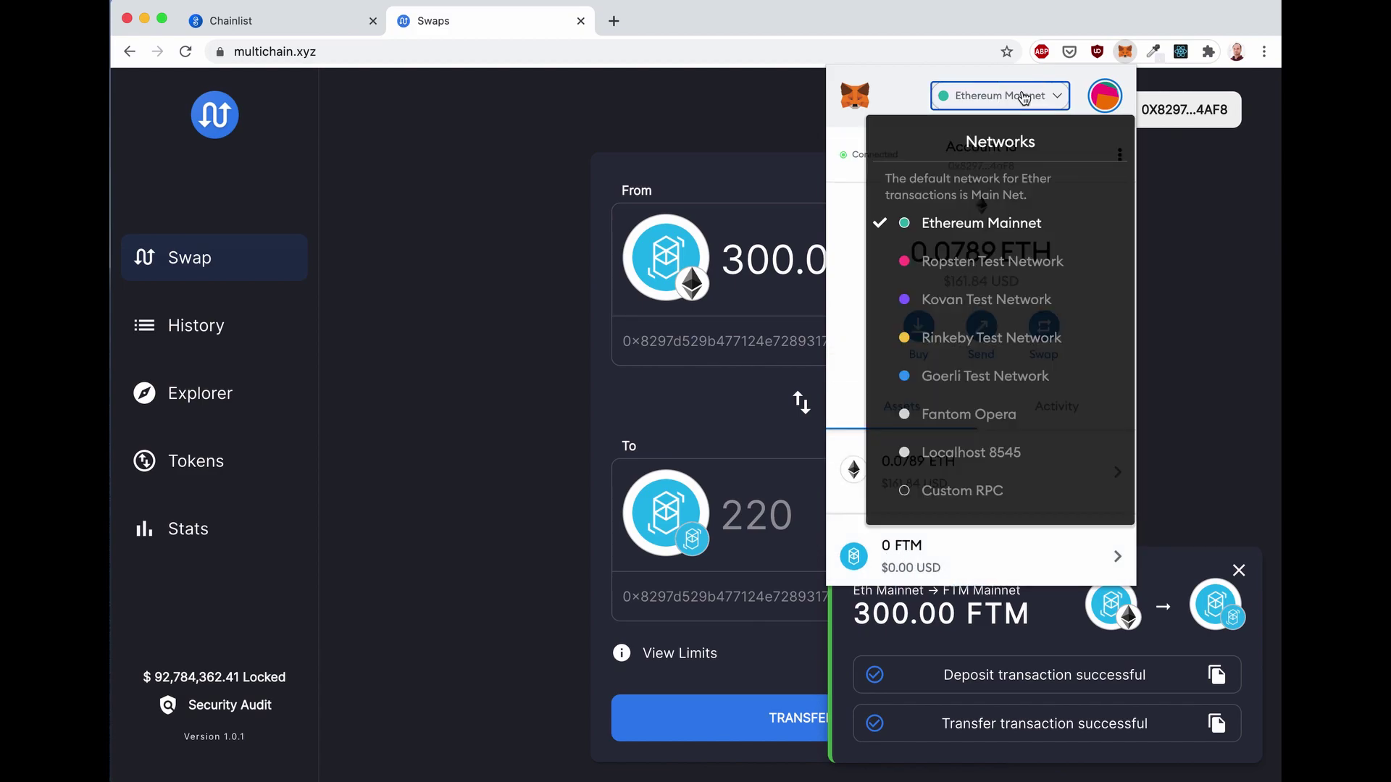
pyautogui.click(1028, 415)
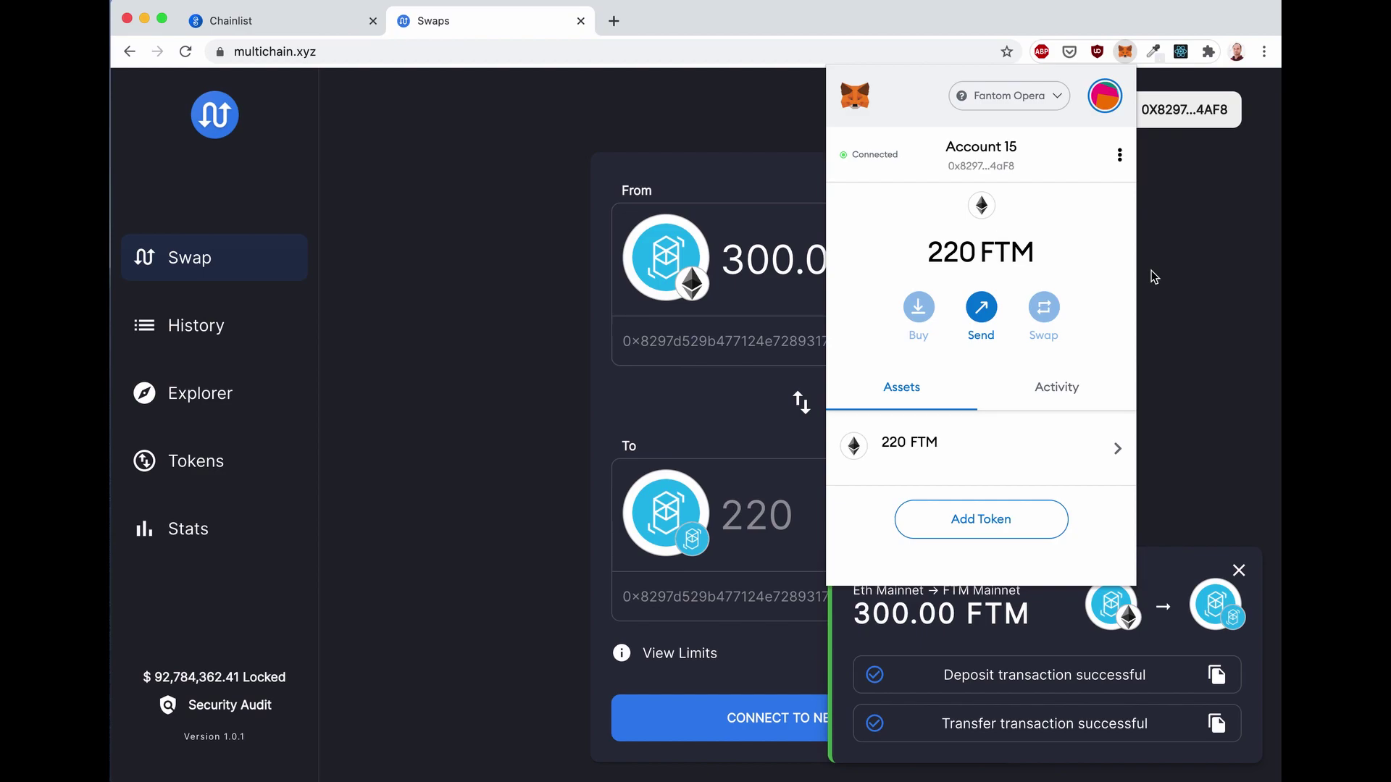
pyautogui.click(1184, 294)
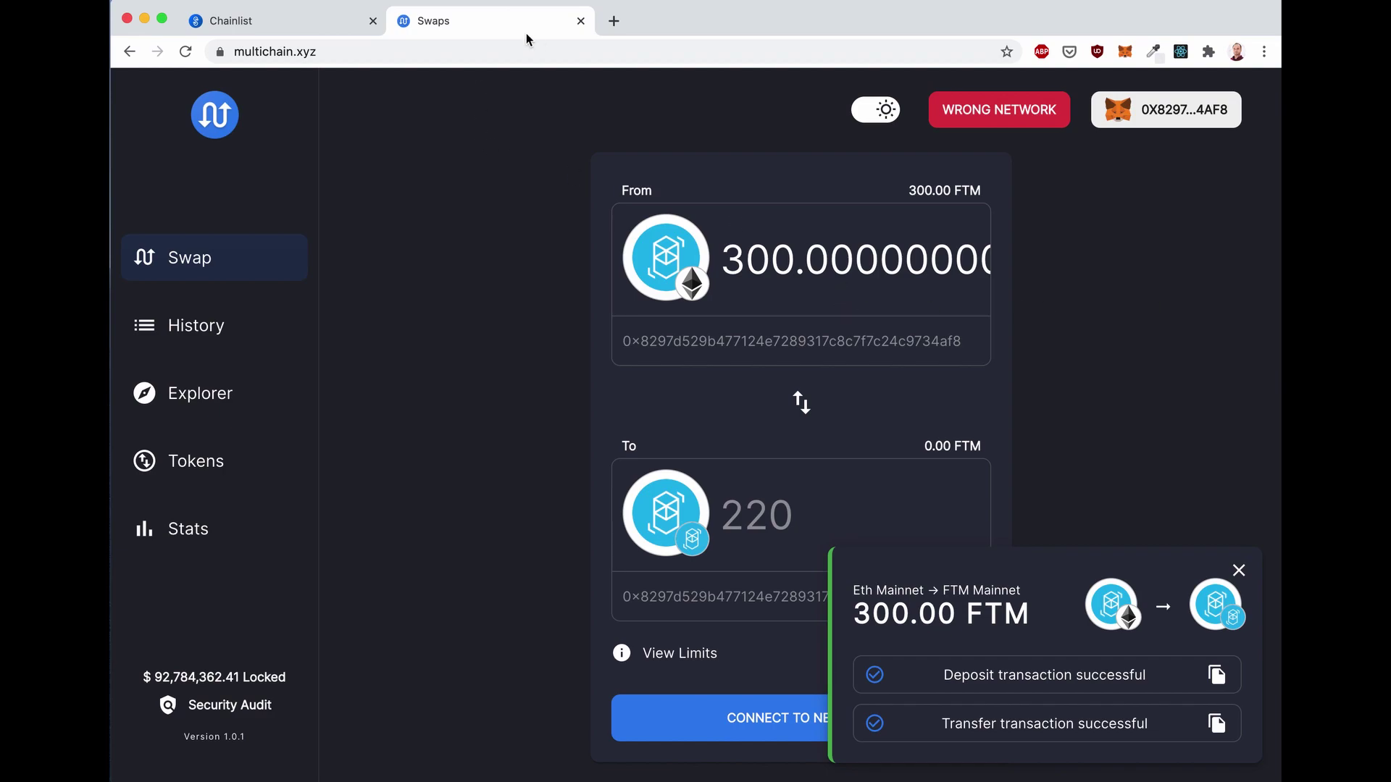
# Load exchange.sushi.com in a new browser tab
pyautogui.click(612, 21)
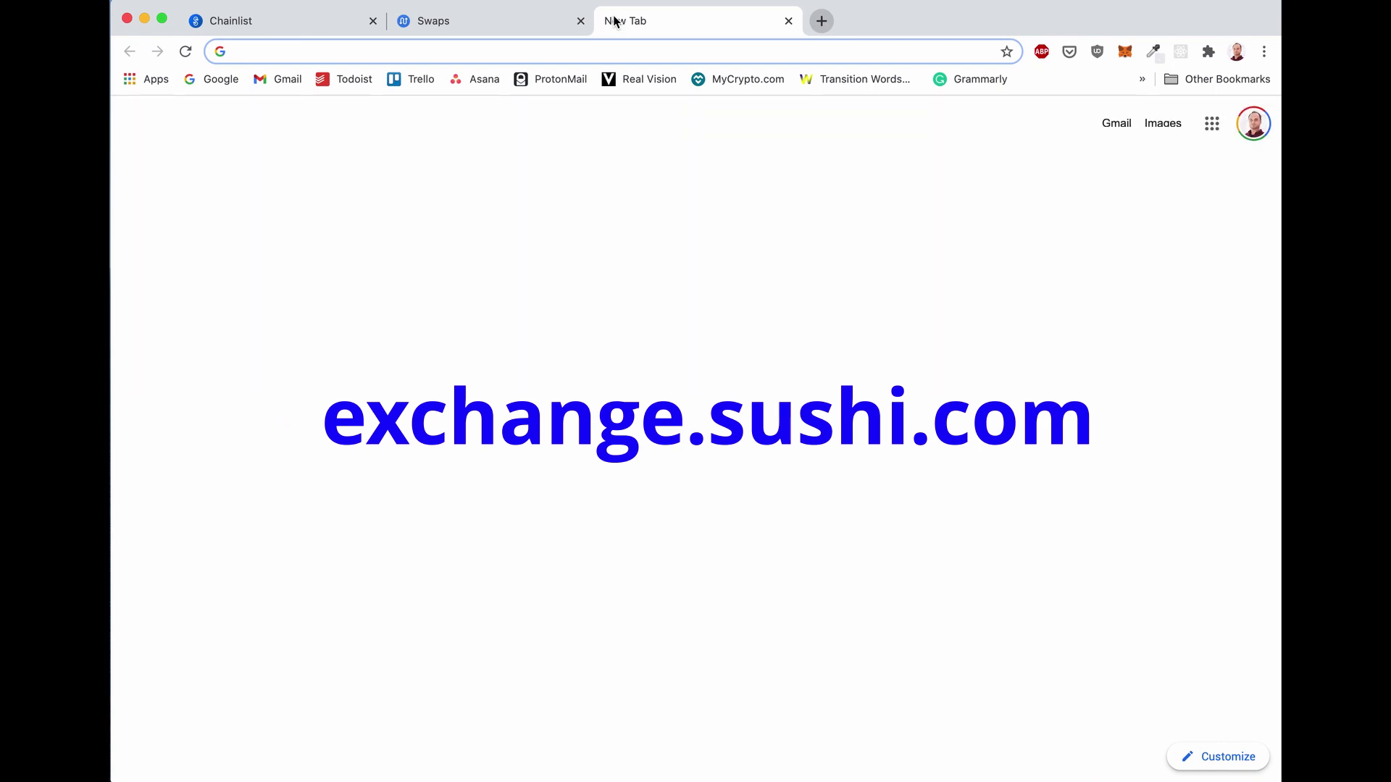
pyautogui.write('exchange.sushi.com')
pyautogui.press('Return')
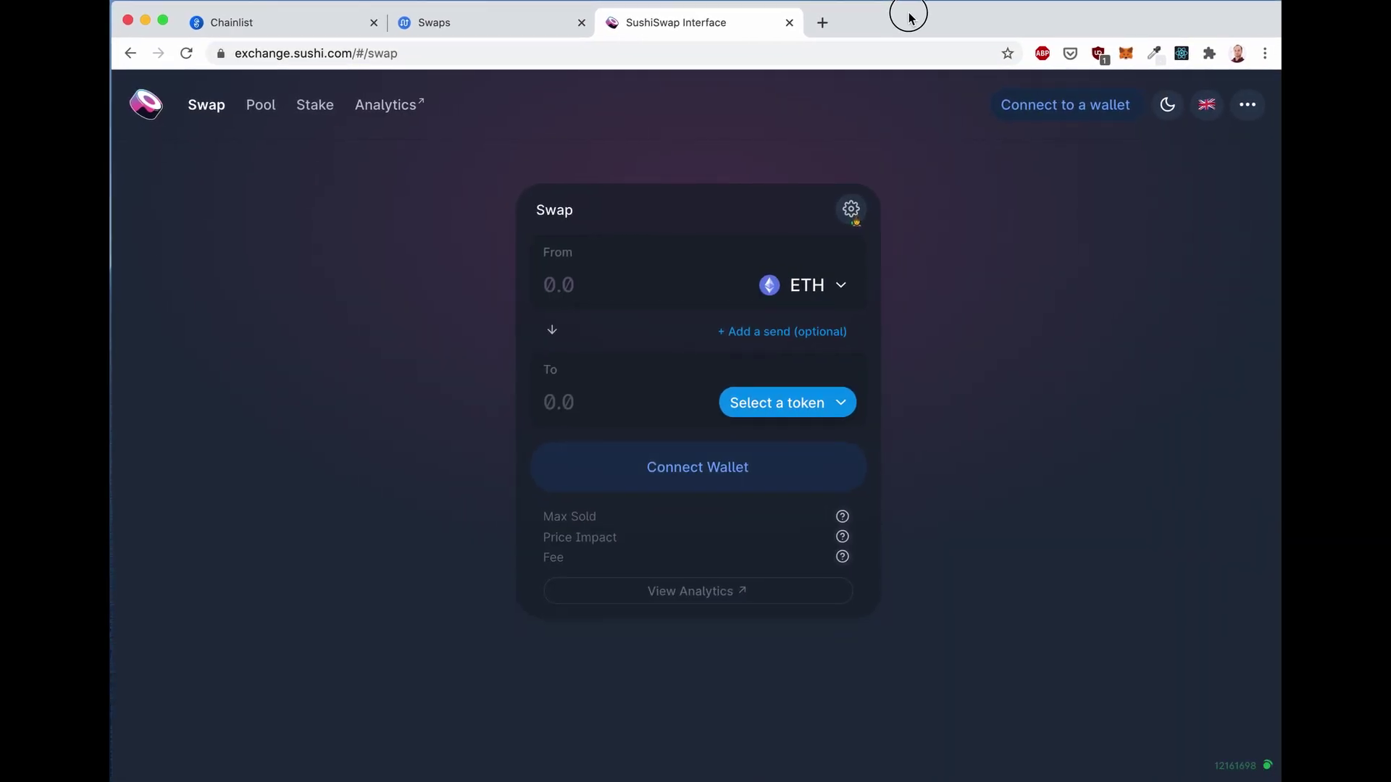
# Connect the MetaMask account to SushiSwap on Fantom, showing 220 FTM
pyautogui.click(1017, 114)
pyautogui.click(590, 235)
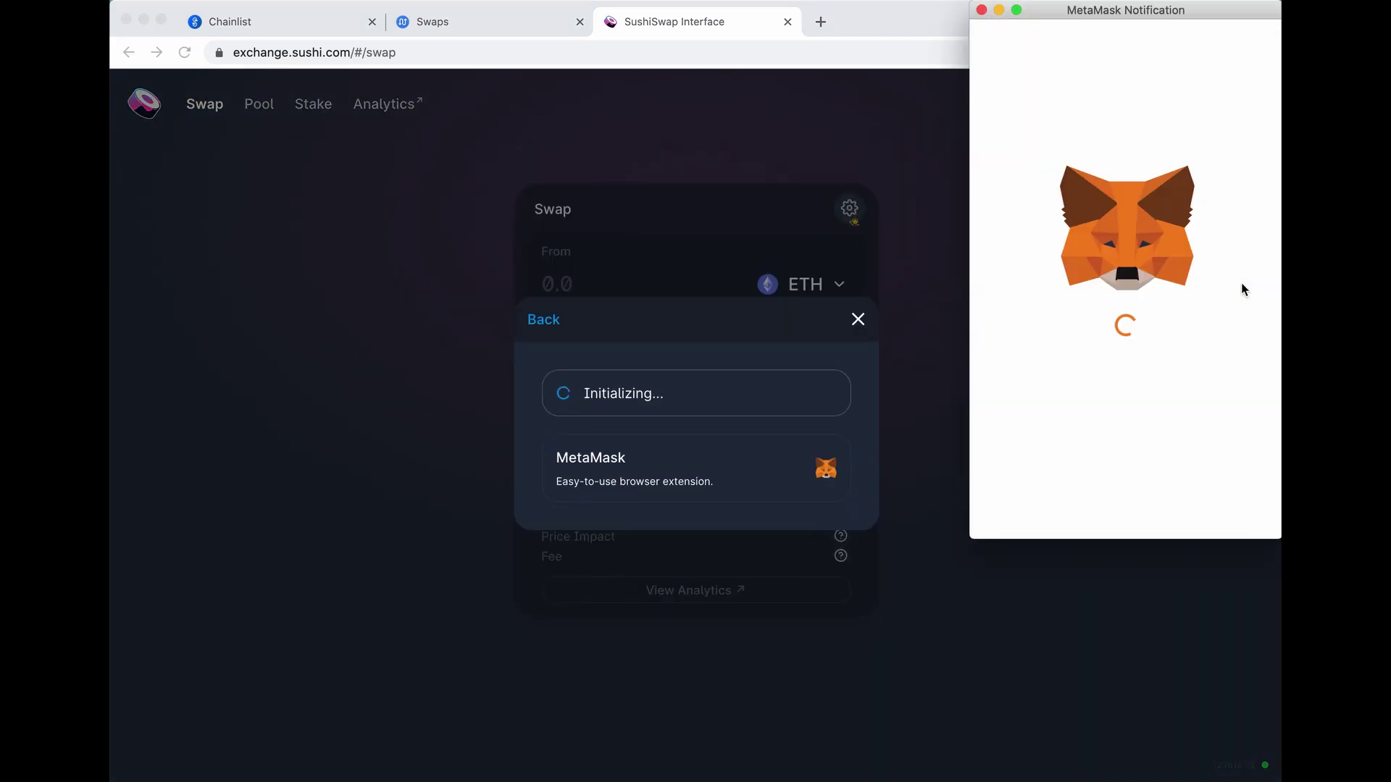
pyautogui.scroll(-5, 1086, 362)
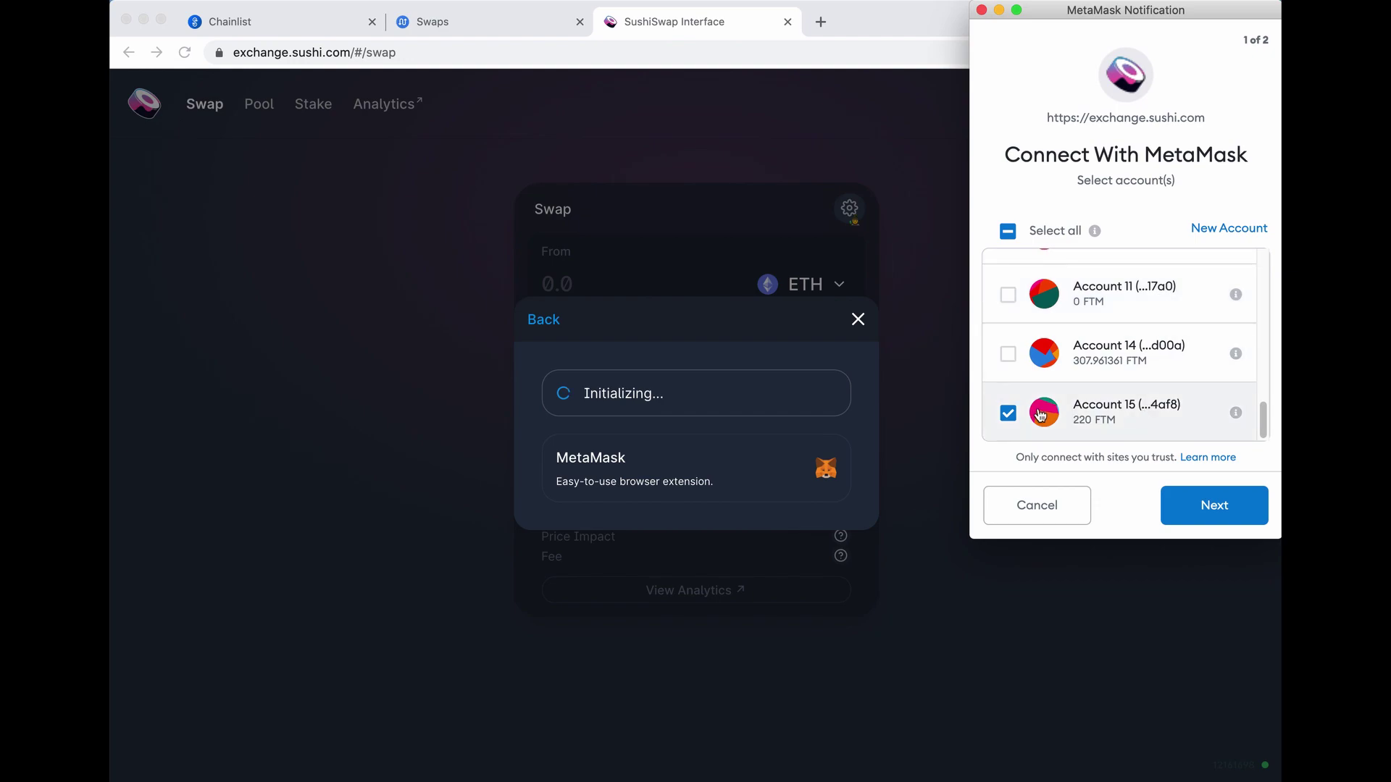
pyautogui.click(1231, 516)
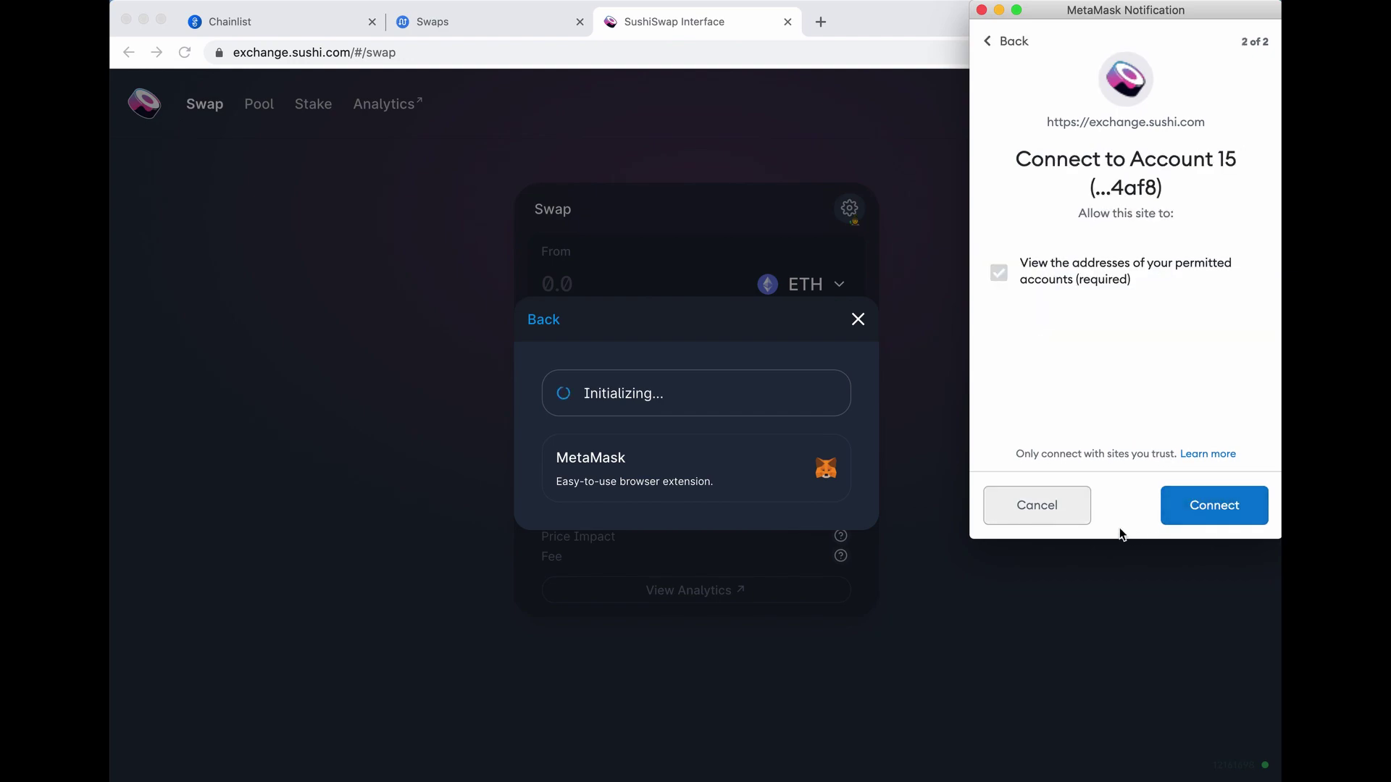
pyautogui.click(1217, 519)
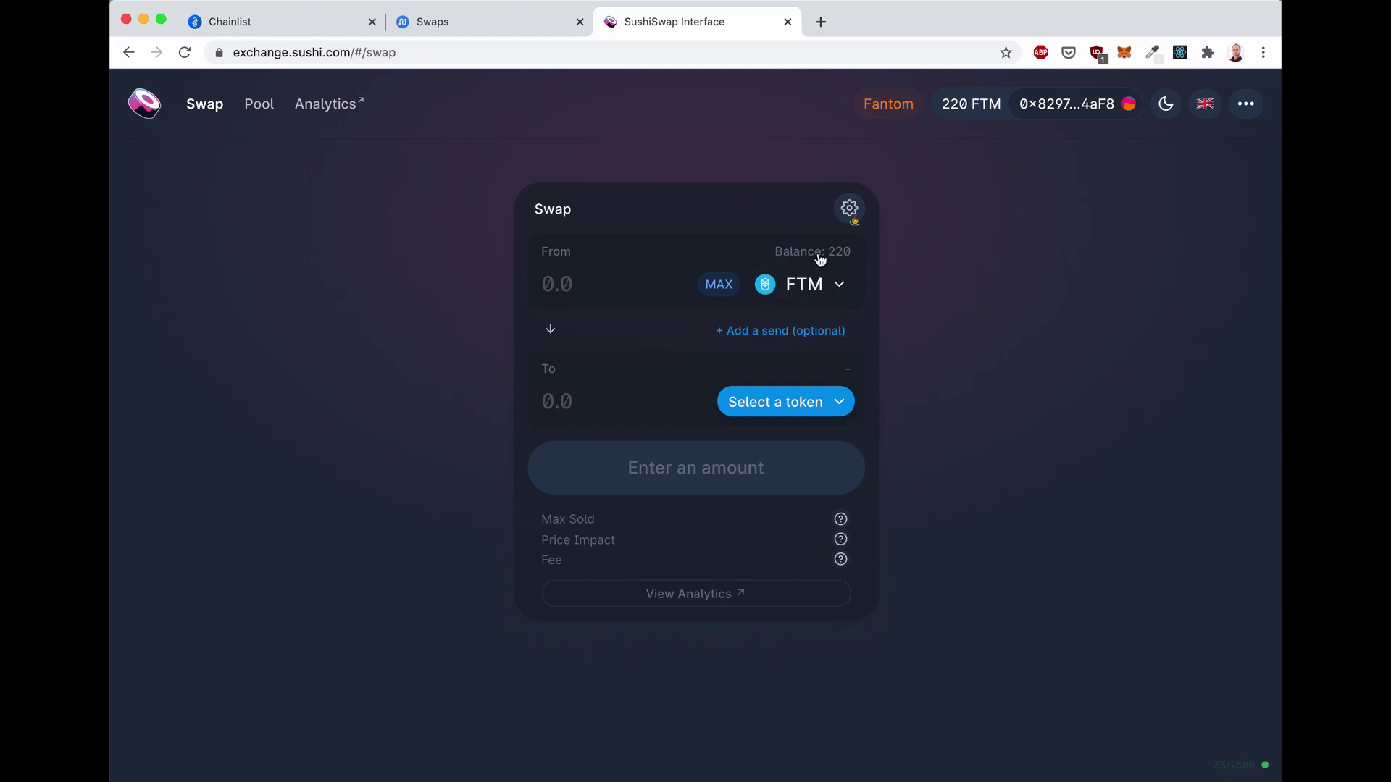
pyautogui.click(1124, 54)
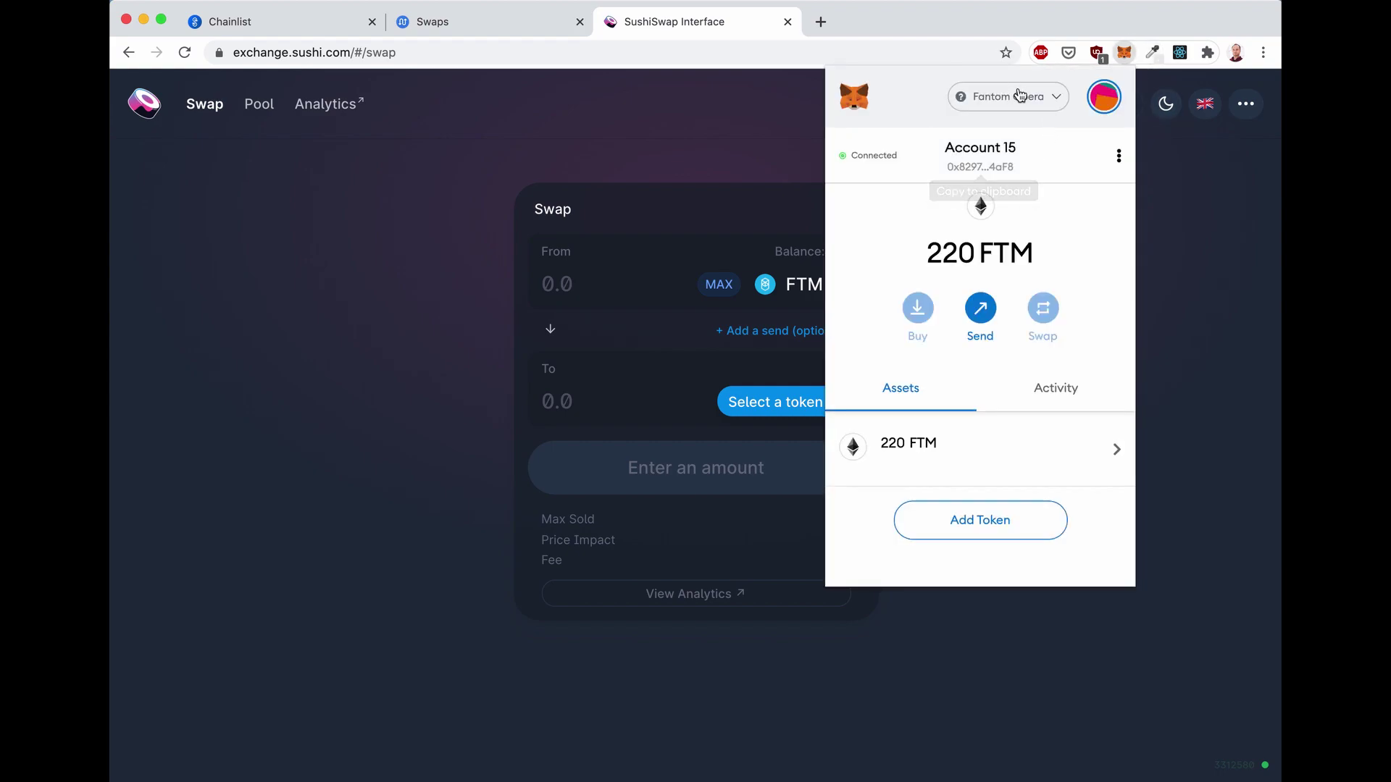
pyautogui.click(1184, 323)
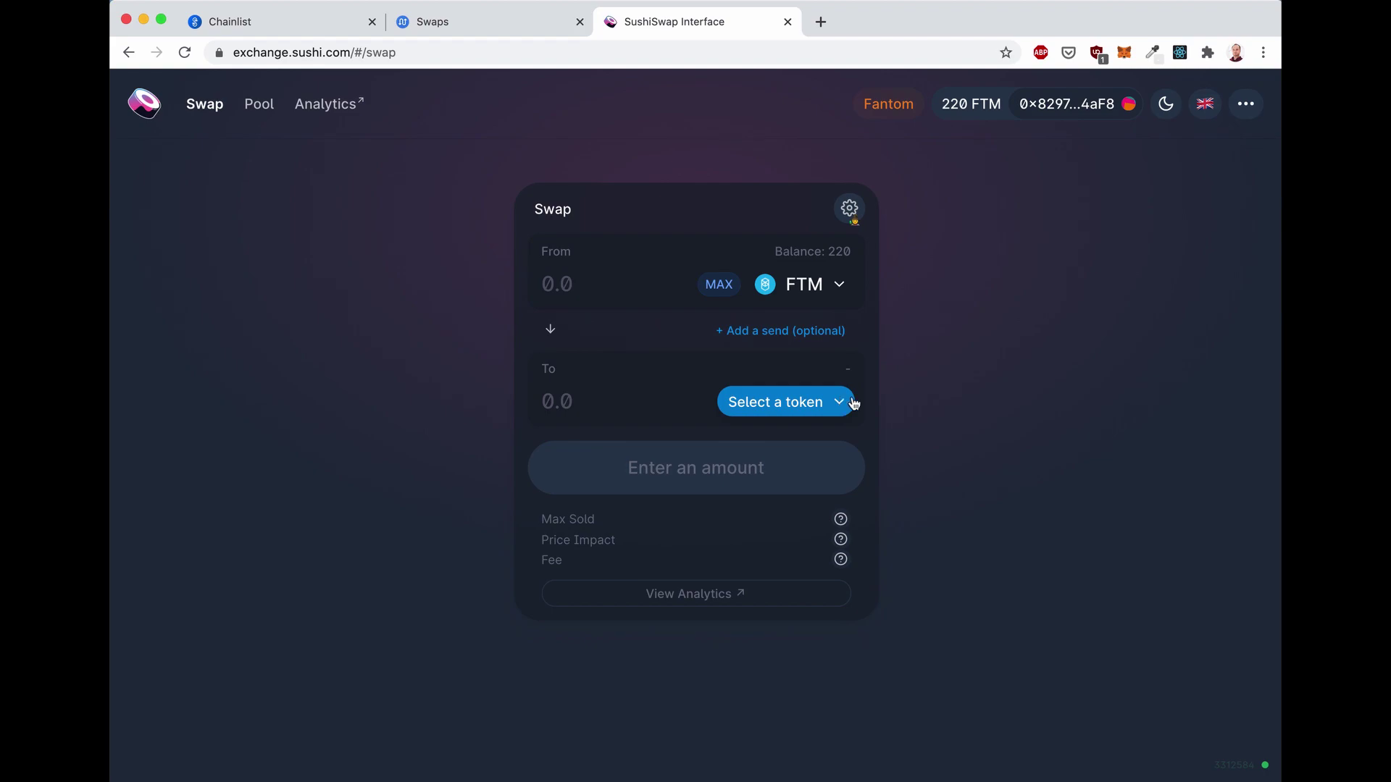
# Swap 1 FTM for about 0.433312 USDC on SushiSwap and confirm it in MetaMask
pyautogui.click(778, 406)
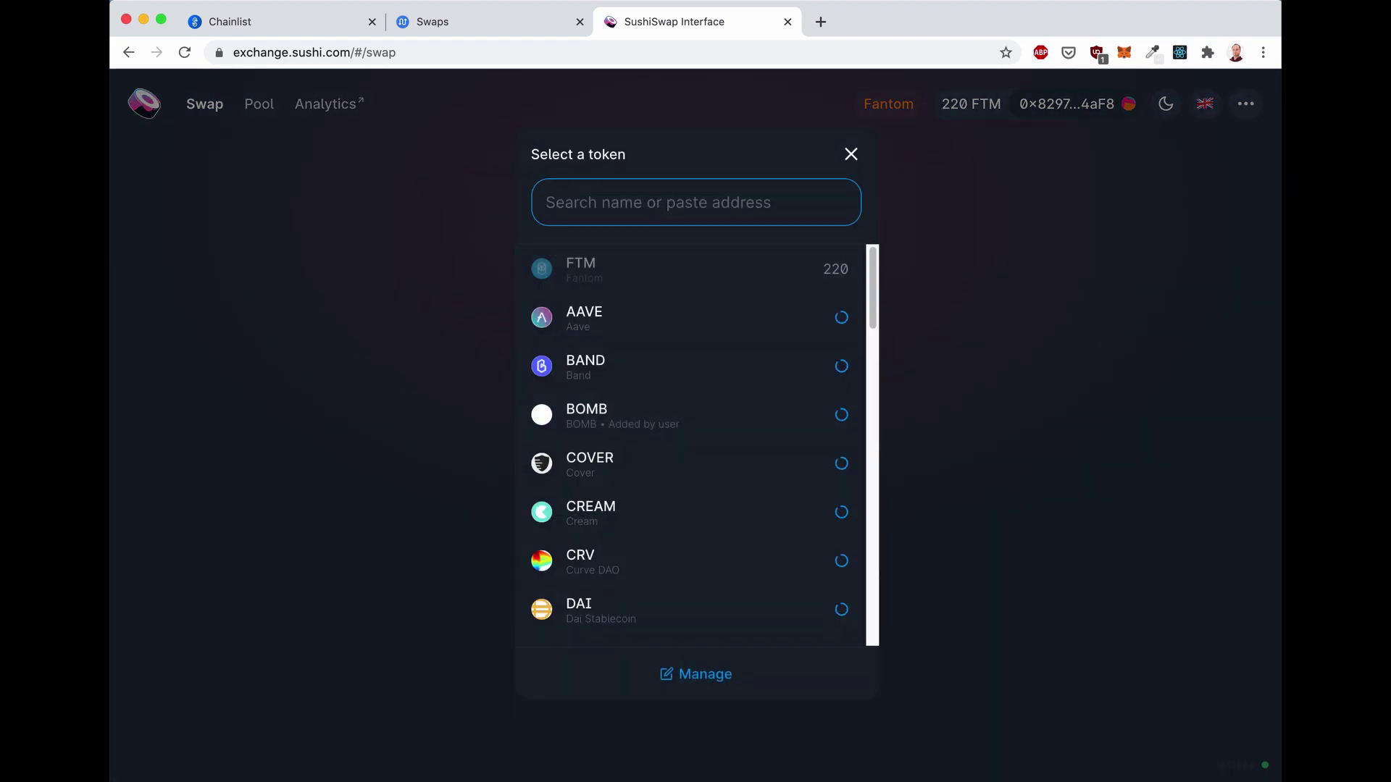
pyautogui.write('usd')
pyautogui.click(649, 269)
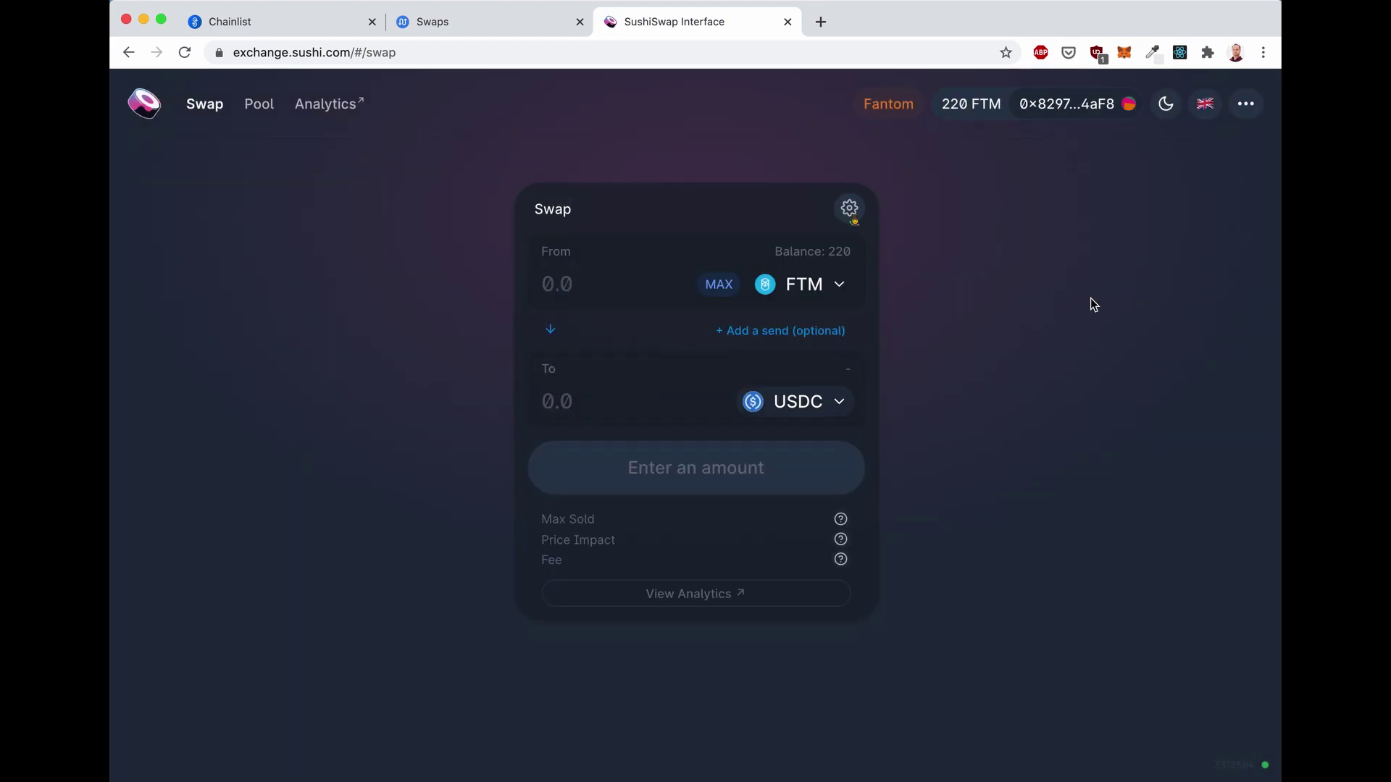
pyautogui.click(591, 285)
pyautogui.write('1')
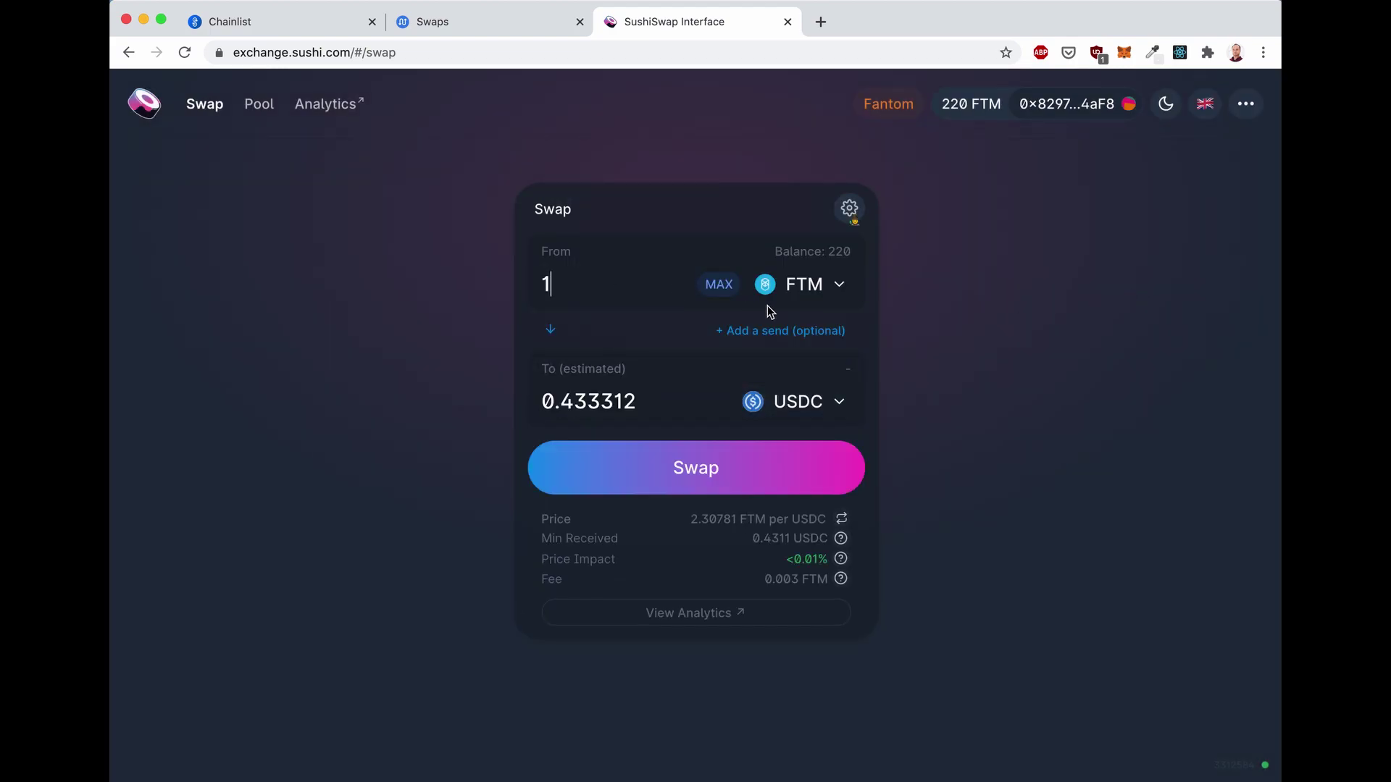
pyautogui.click(711, 490)
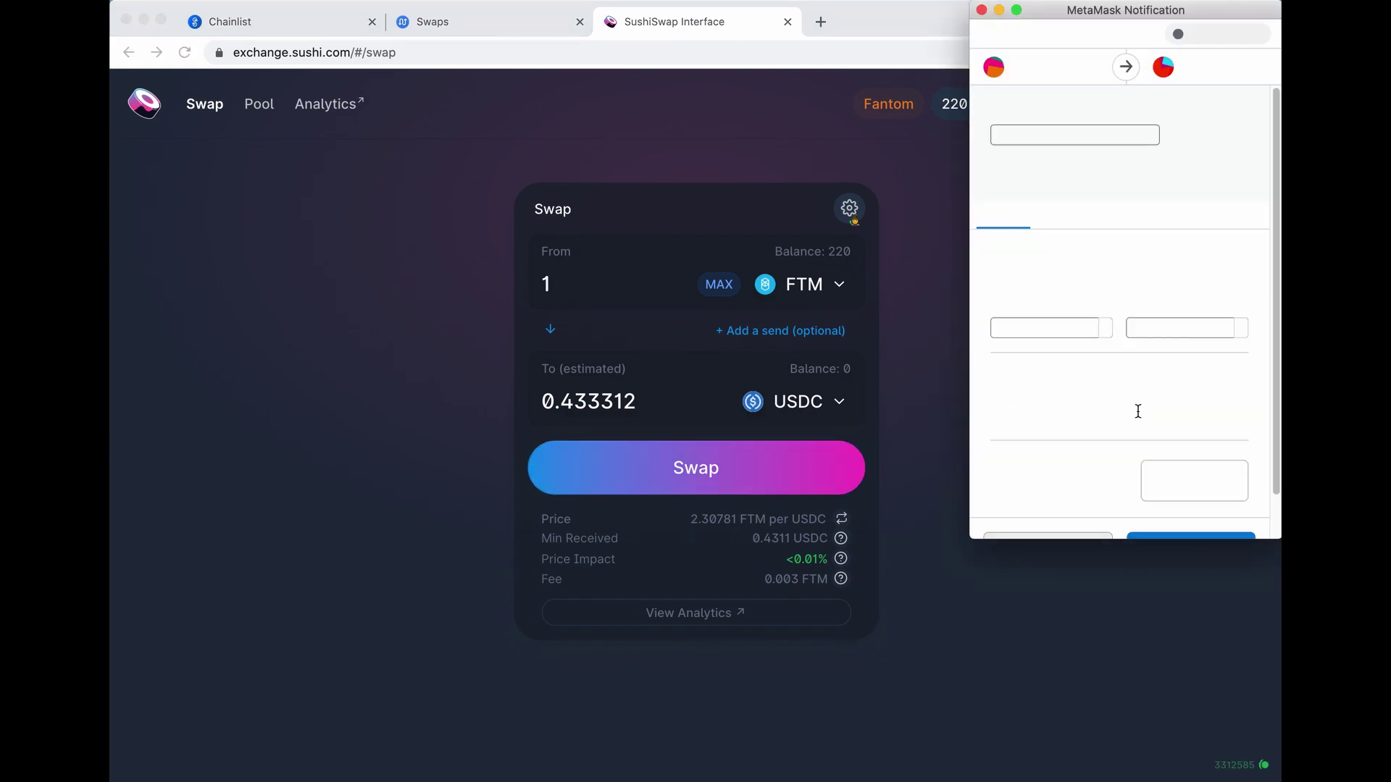
pyautogui.click(1219, 507)
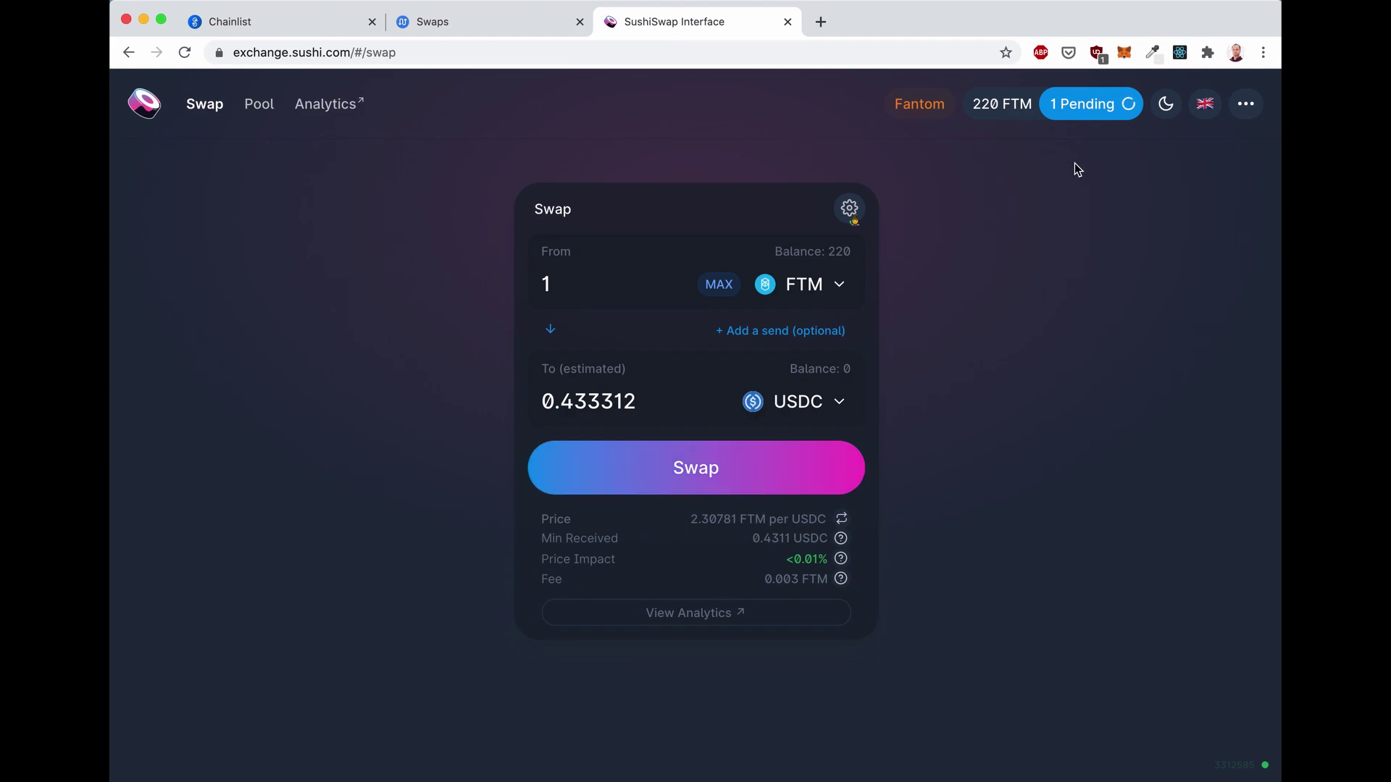
# Open the 1 FTM swap from MetaMask's Activity and review its record on FTMScan
pyautogui.click(1124, 55)
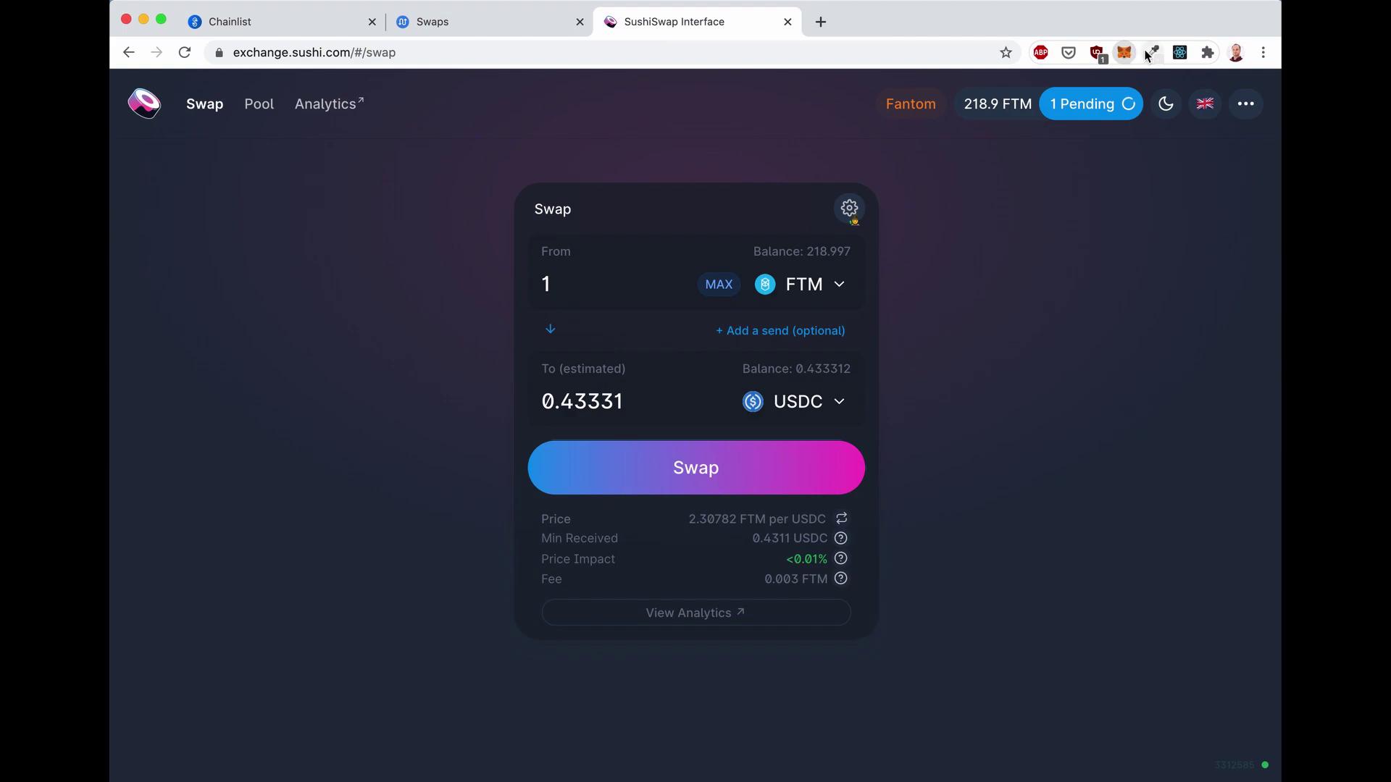
pyautogui.click(1083, 392)
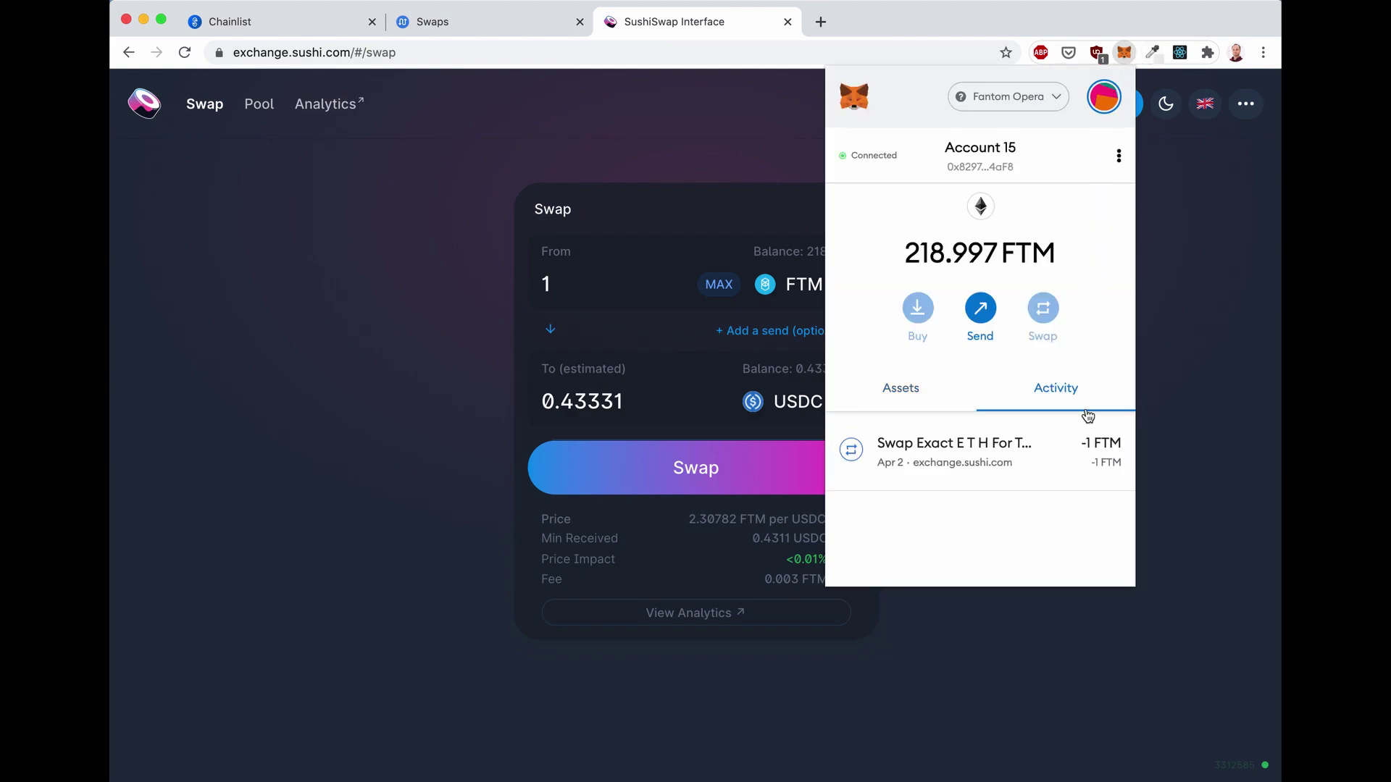
pyautogui.click(1067, 459)
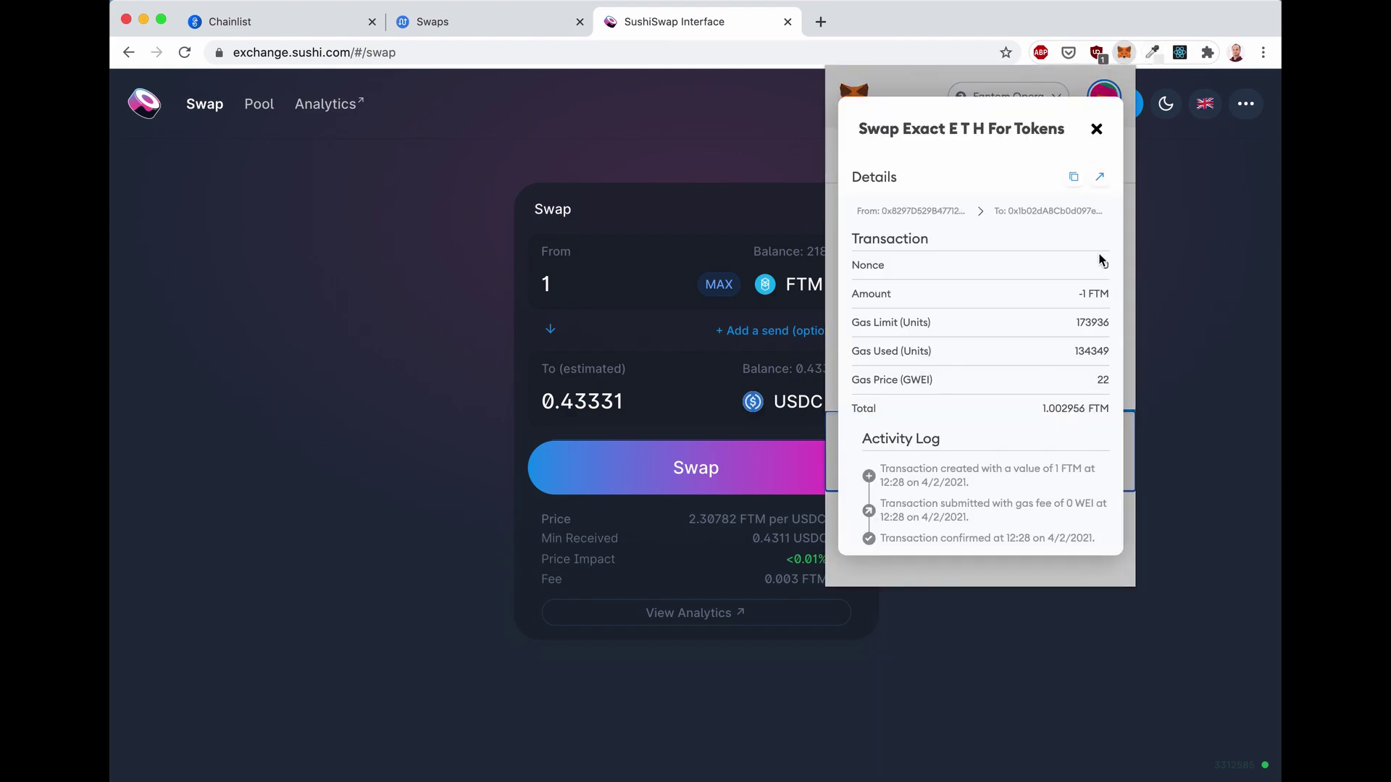
pyautogui.click(1099, 178)
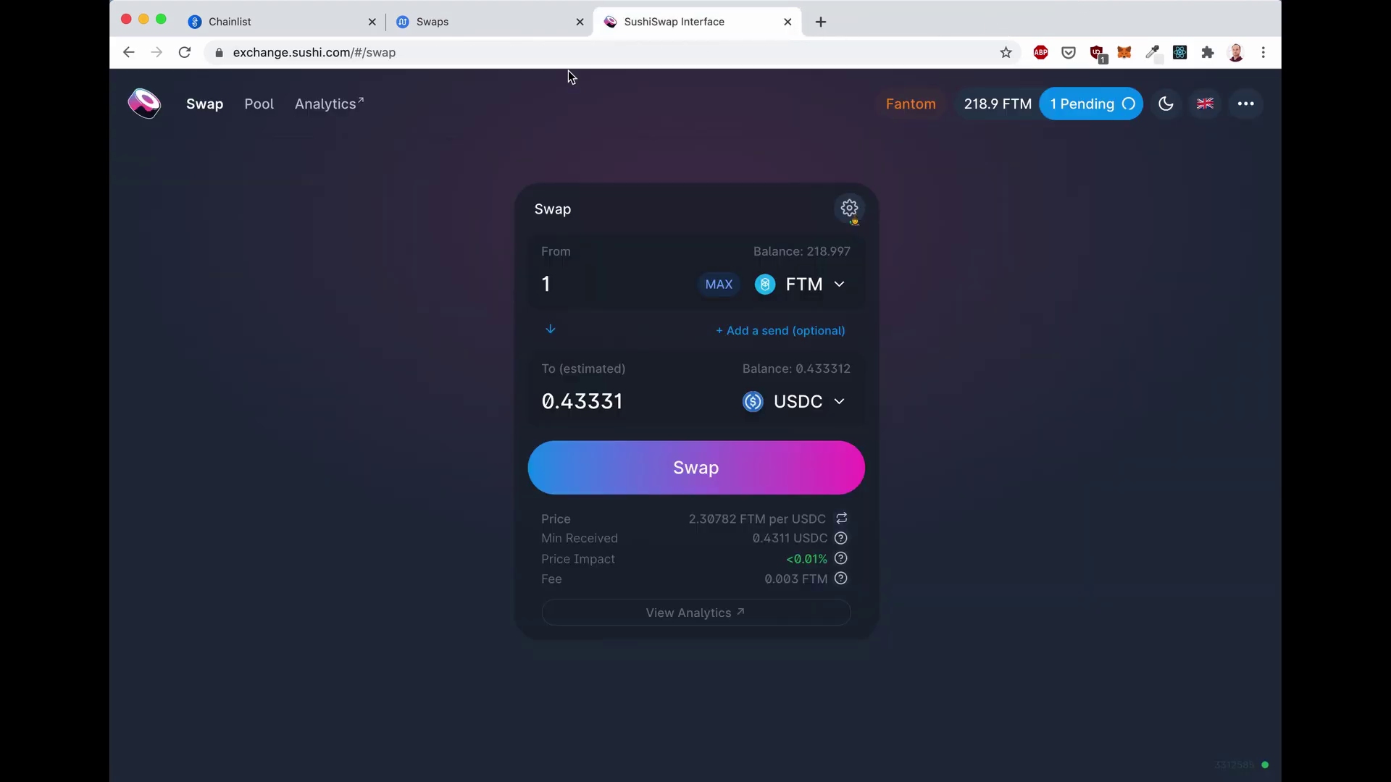
pyautogui.click(995, 21)
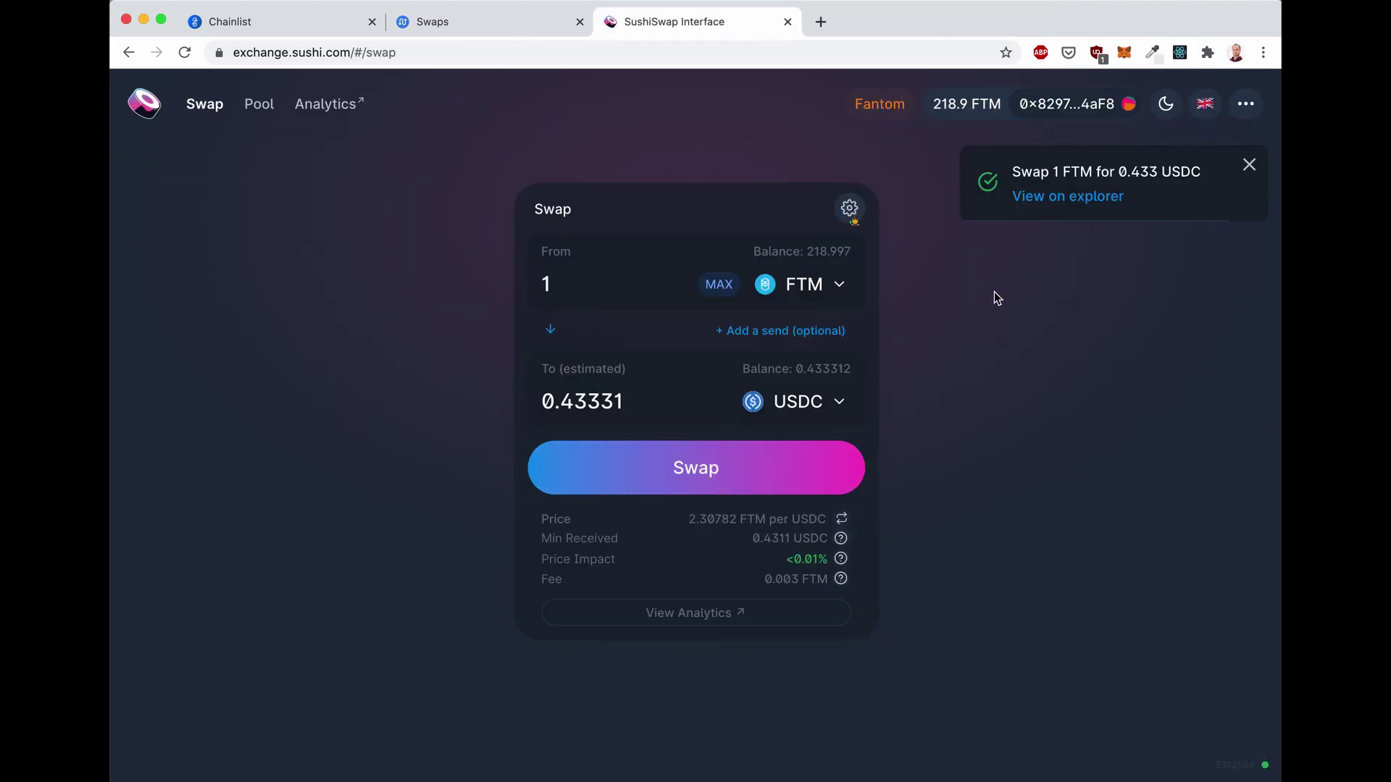
pyautogui.click(1064, 204)
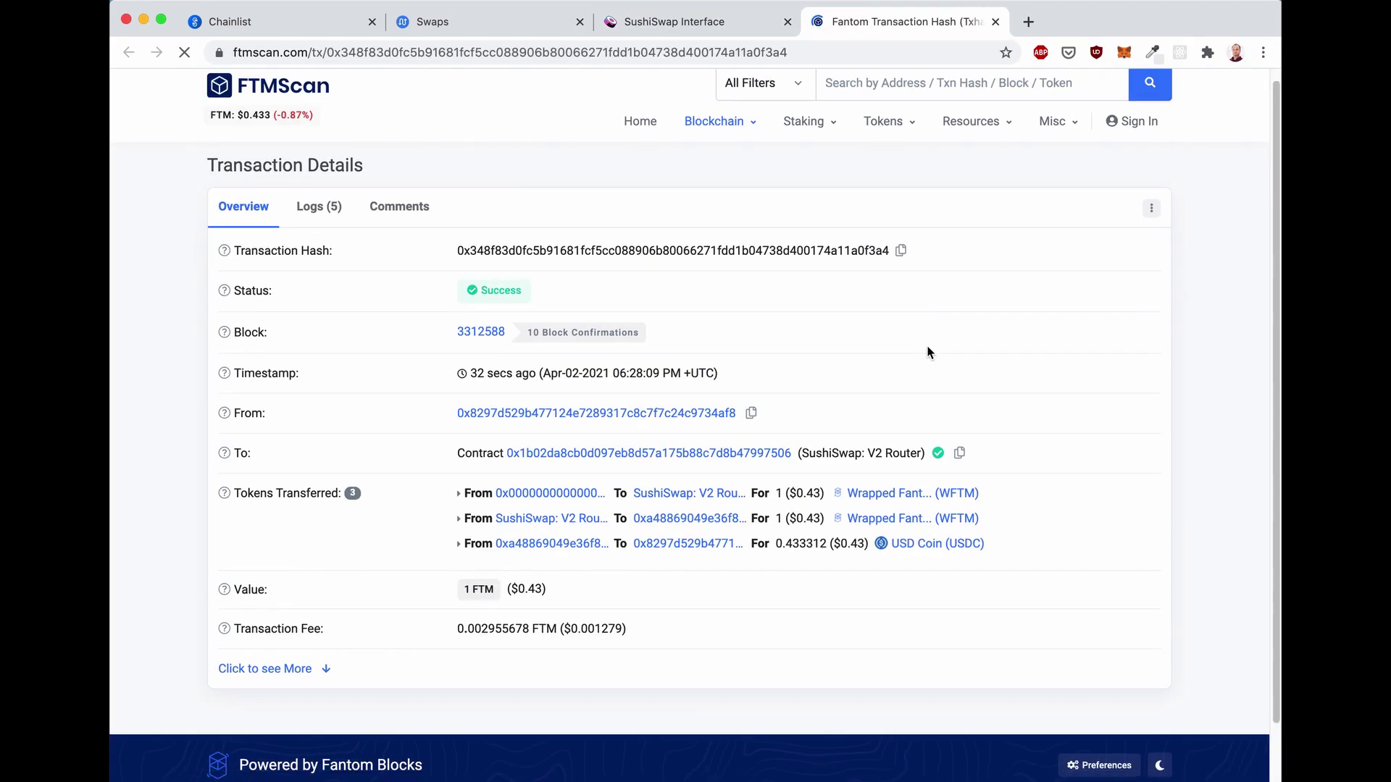
pyautogui.scroll(-2, 925, 351)
pyautogui.moveTo(565, 565); pyautogui.dragTo(622, 566)
pyautogui.click(600, 574)
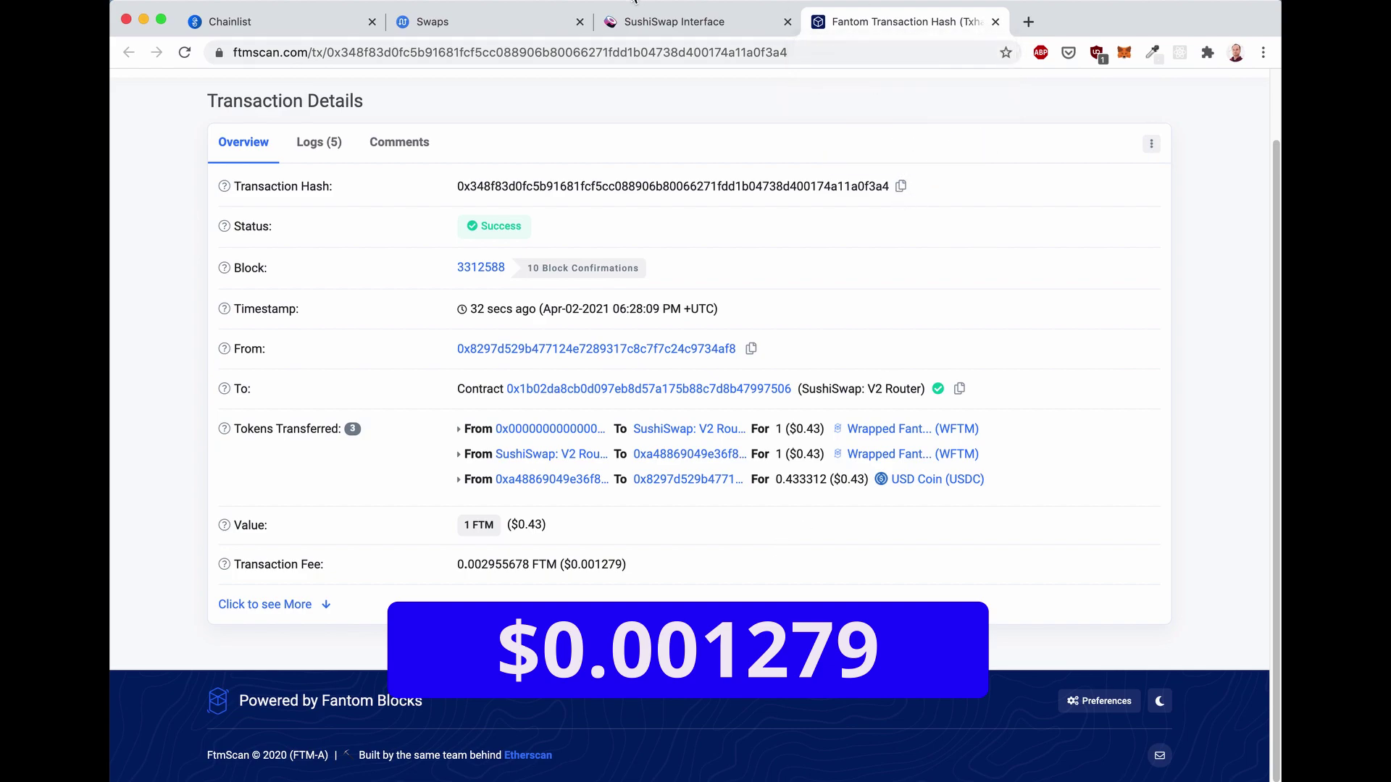
# Swap 30 FTM for about 12.9 USDC, replacing the old amount, and confirm it in MetaMask
pyautogui.click(994, 22)
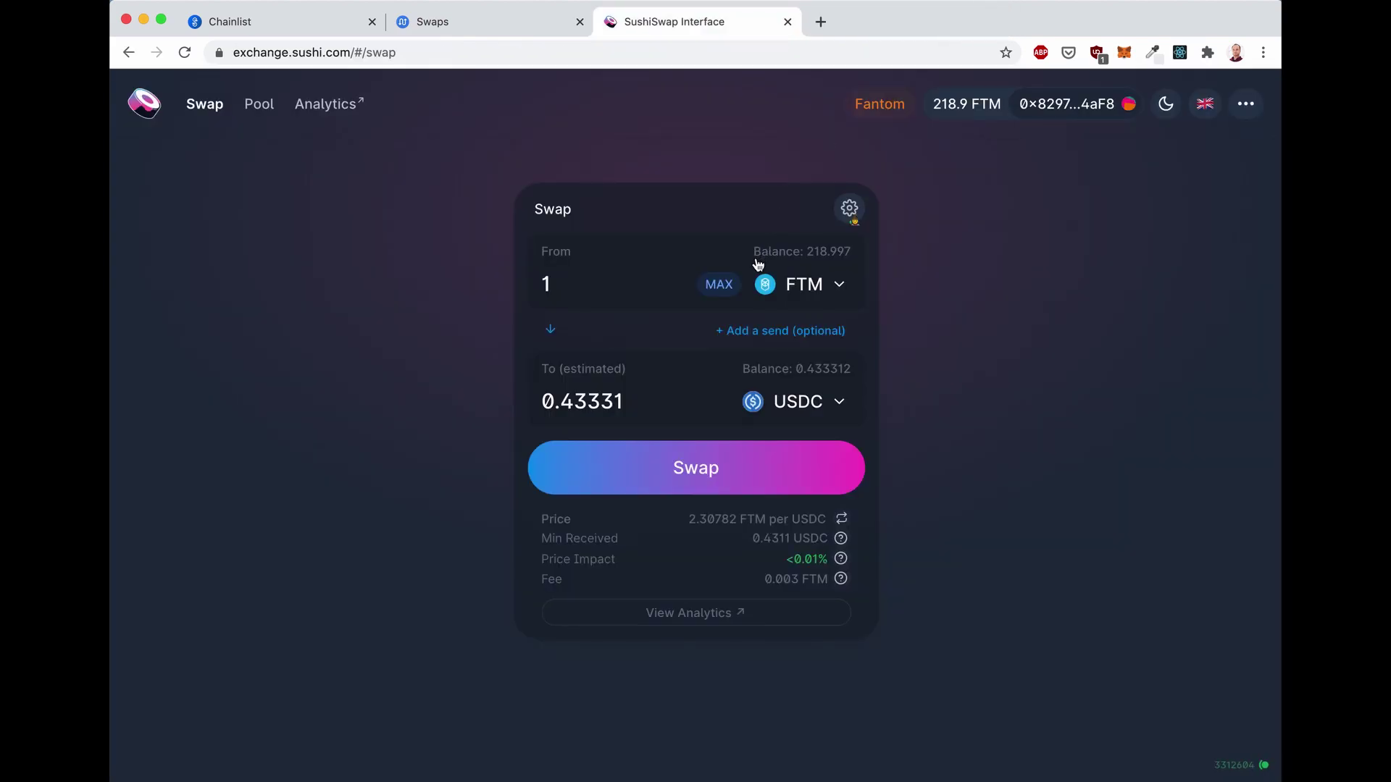
pyautogui.click(627, 295)
pyautogui.doubleClick(624, 292)
pyautogui.write('30')
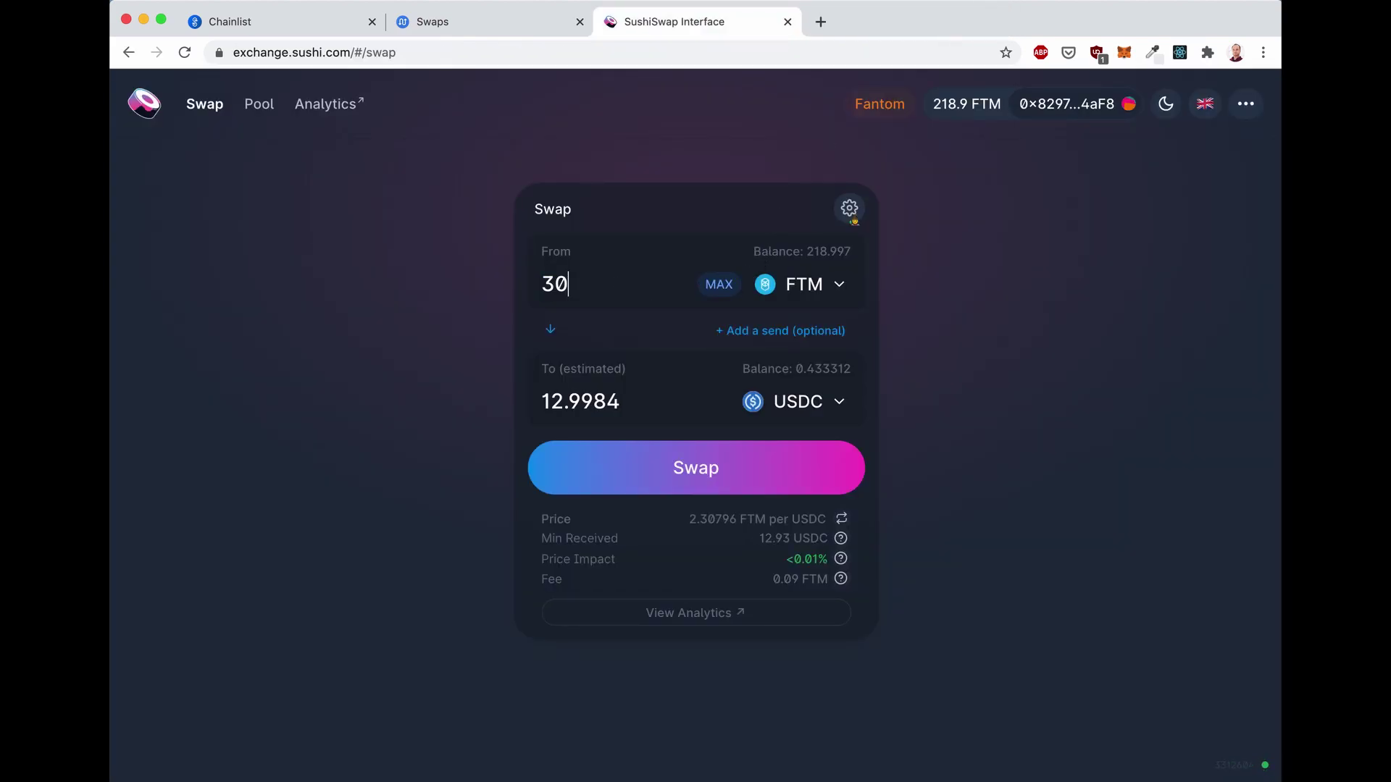
pyautogui.click(761, 491)
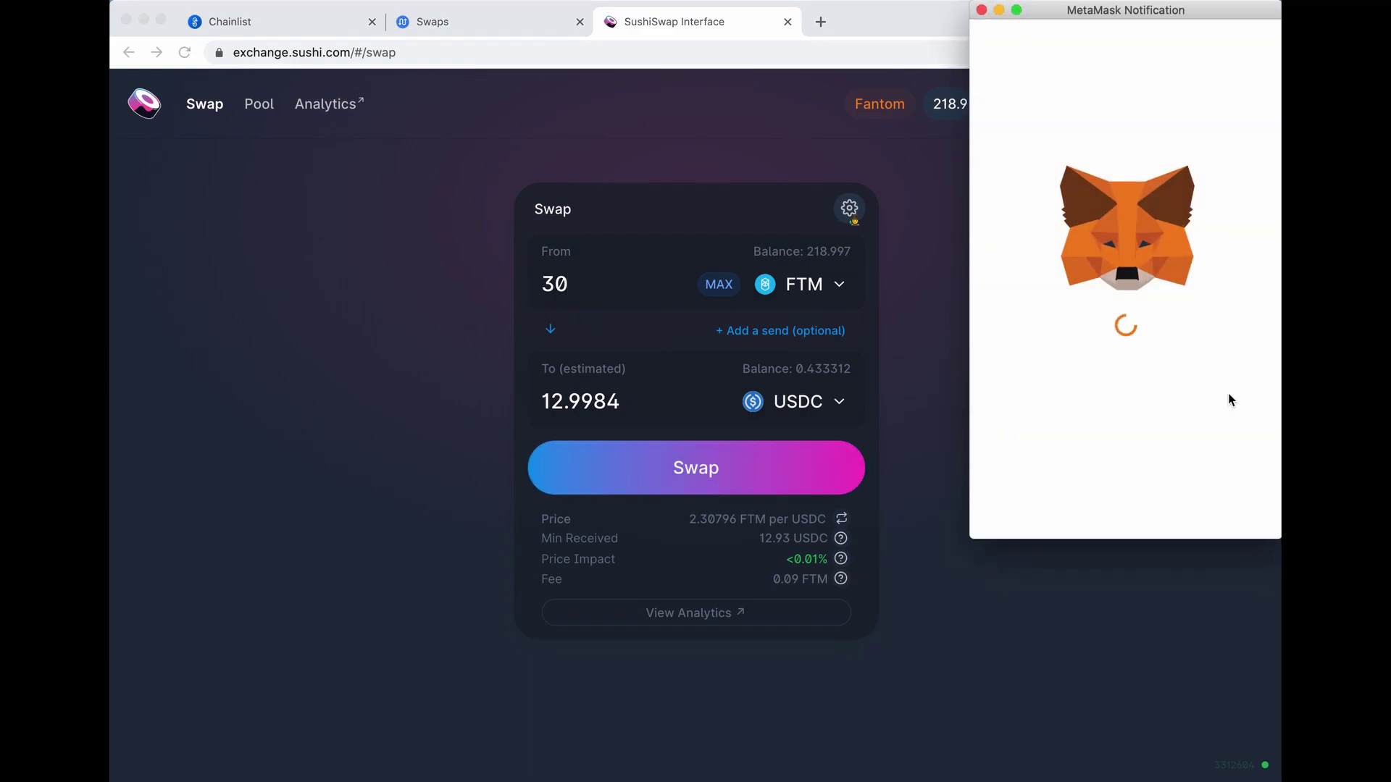
pyautogui.scroll(-2, 1224, 427)
pyautogui.click(1224, 510)
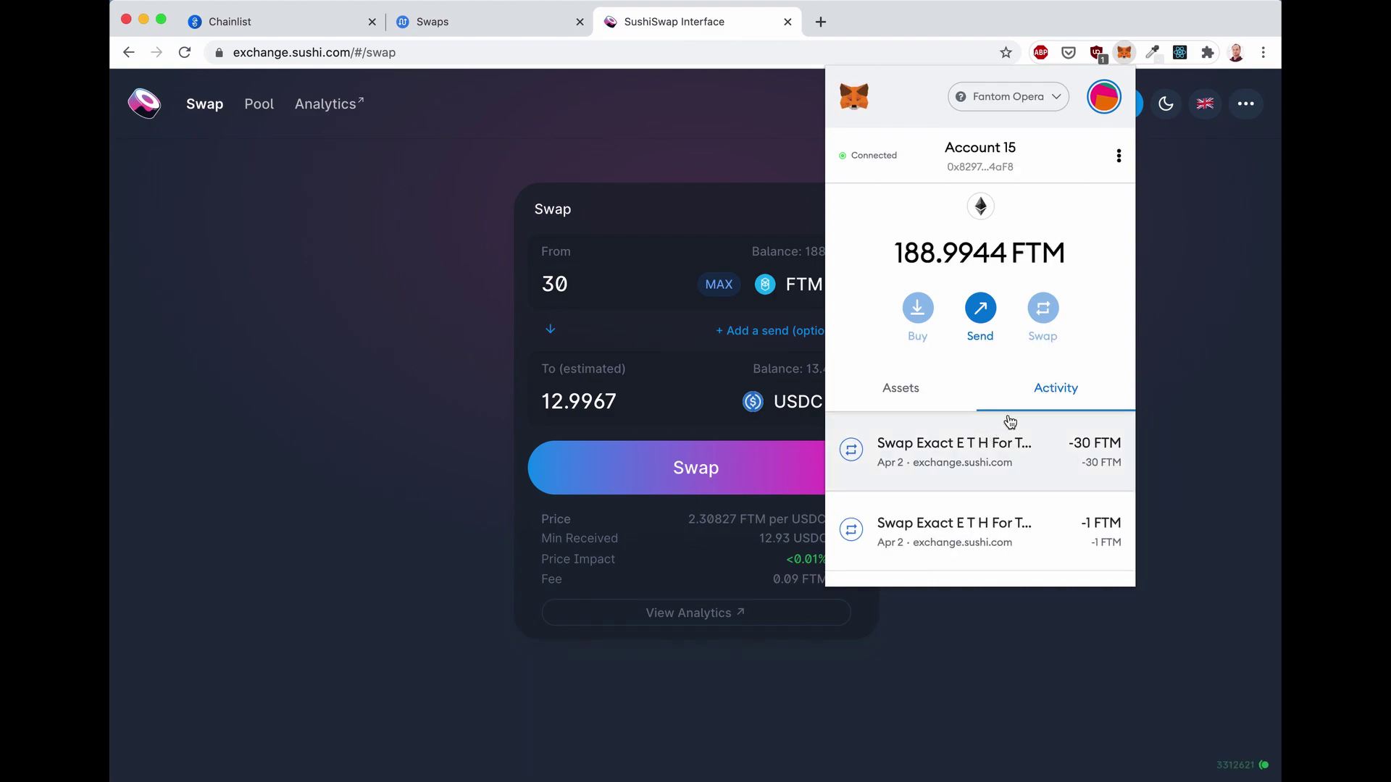
pyautogui.click(1212, 326)
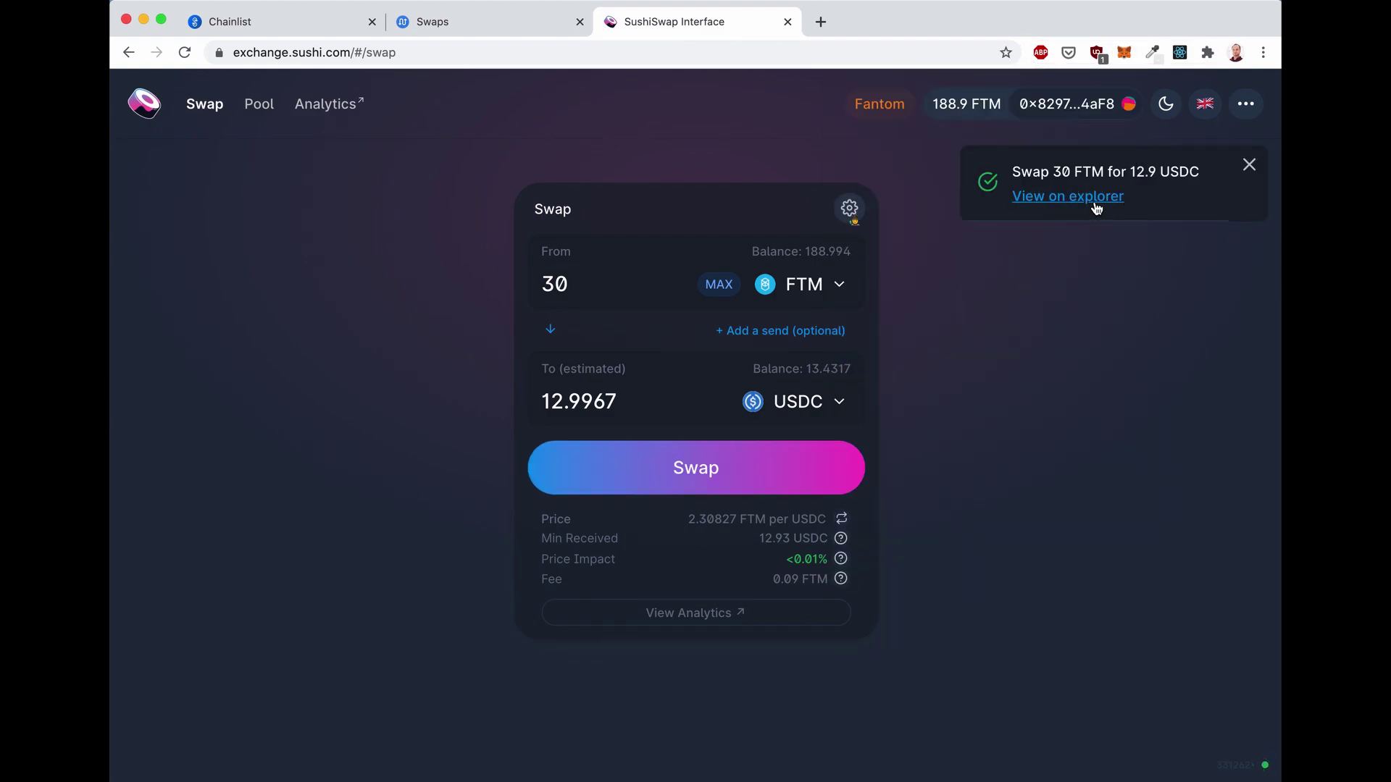
pyautogui.click(1086, 196)
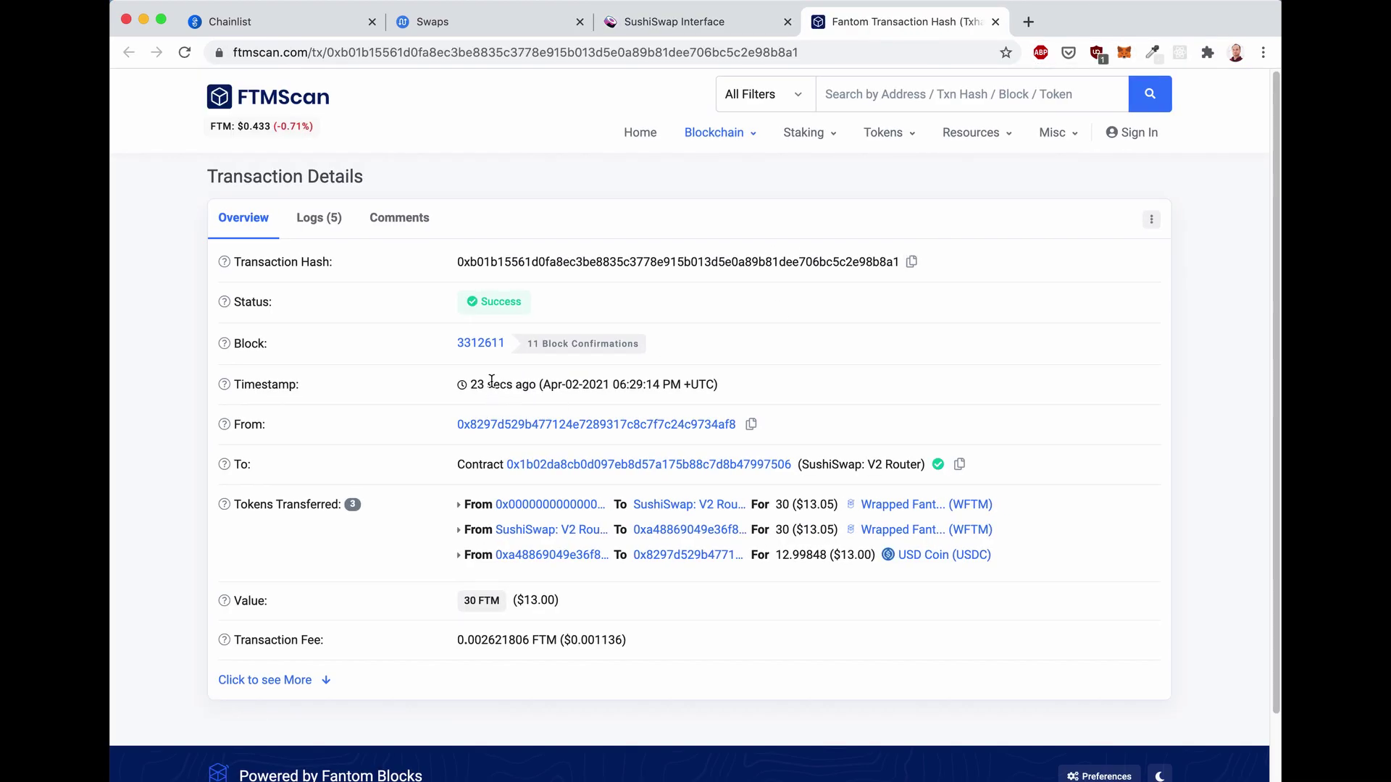
pyautogui.moveTo(467, 387); pyautogui.dragTo(679, 352)
pyautogui.click(736, 366)
pyautogui.moveTo(525, 600); pyautogui.dragTo(554, 600)
pyautogui.moveTo(563, 640); pyautogui.dragTo(632, 643)
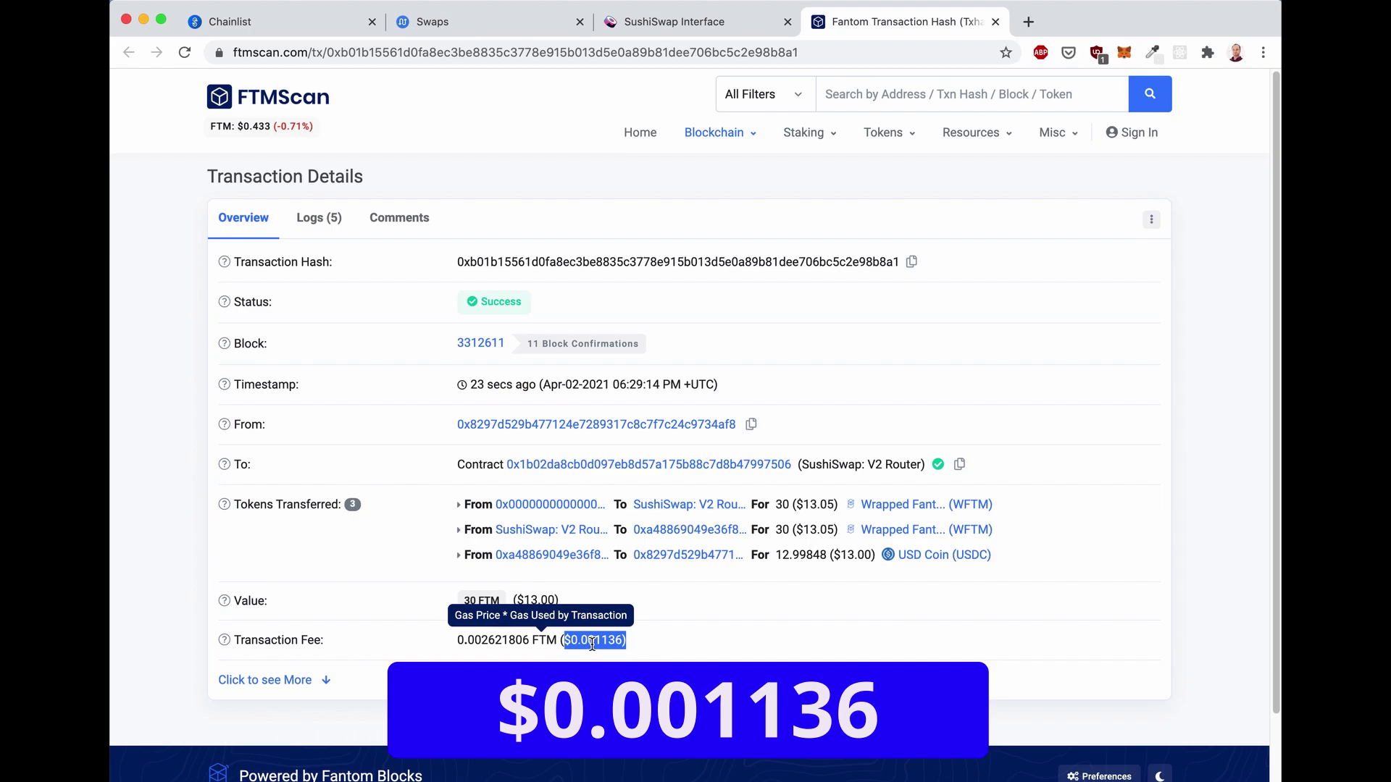
pyautogui.click(693, 623)
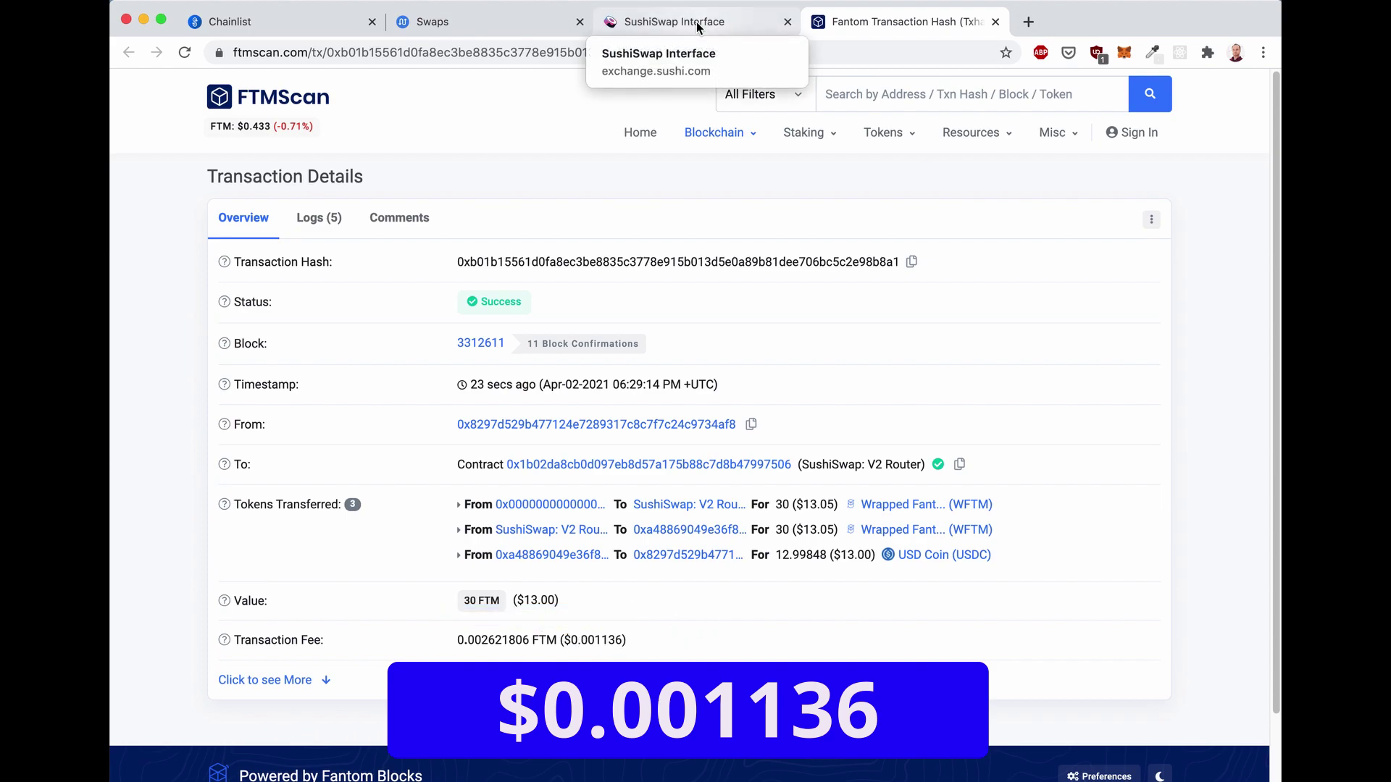
# Reverse the swap direction to sell about 13.0768 USDC for 30 FTM
pyautogui.click(995, 21)
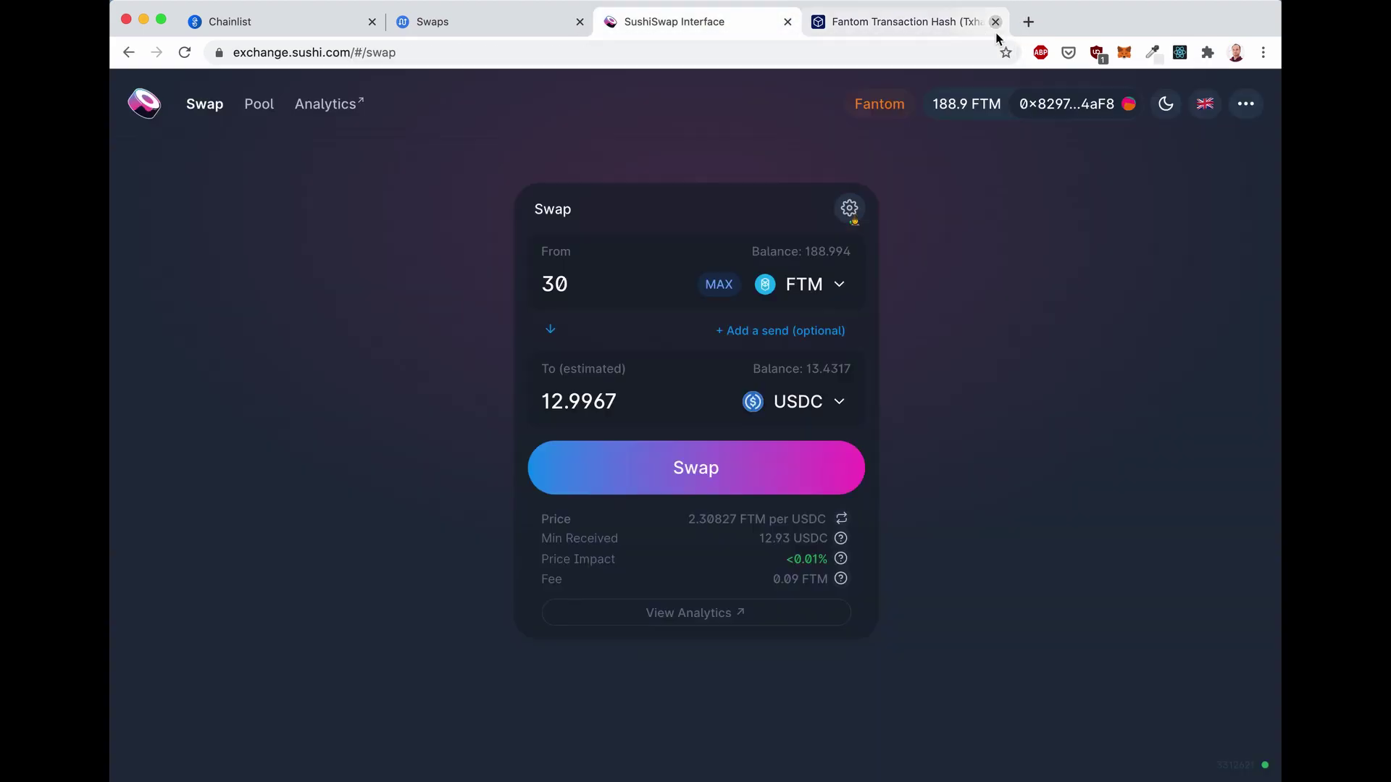
pyautogui.click(554, 326)
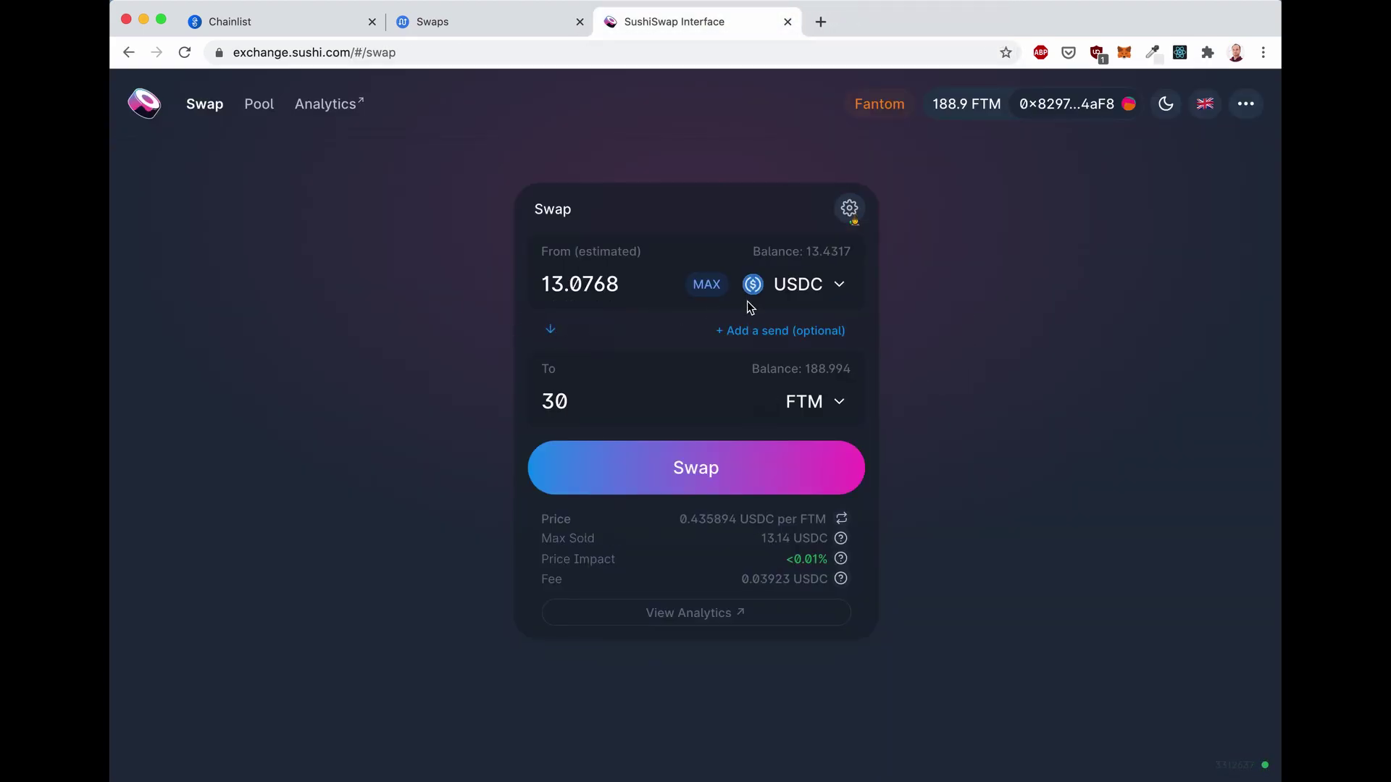
pyautogui.click(791, 403)
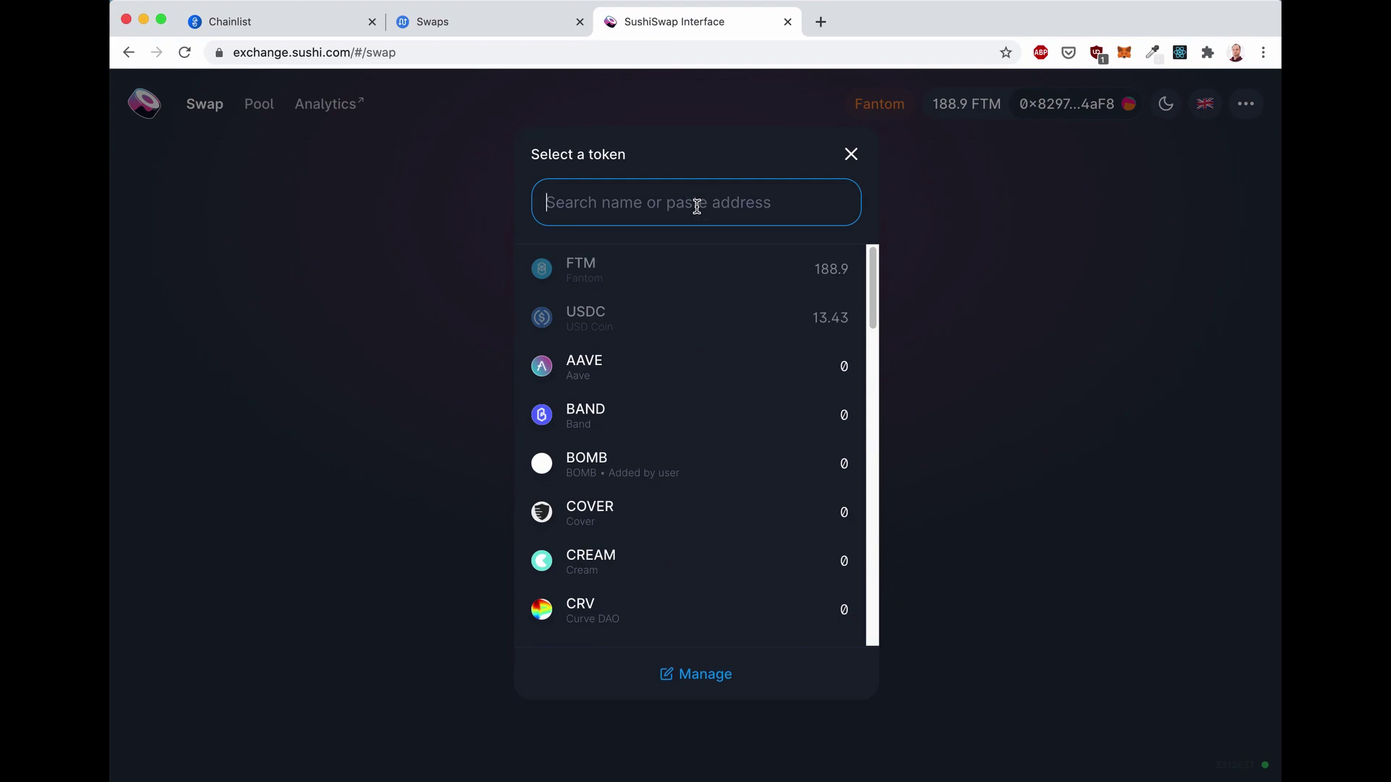
pyautogui.click(749, 263)
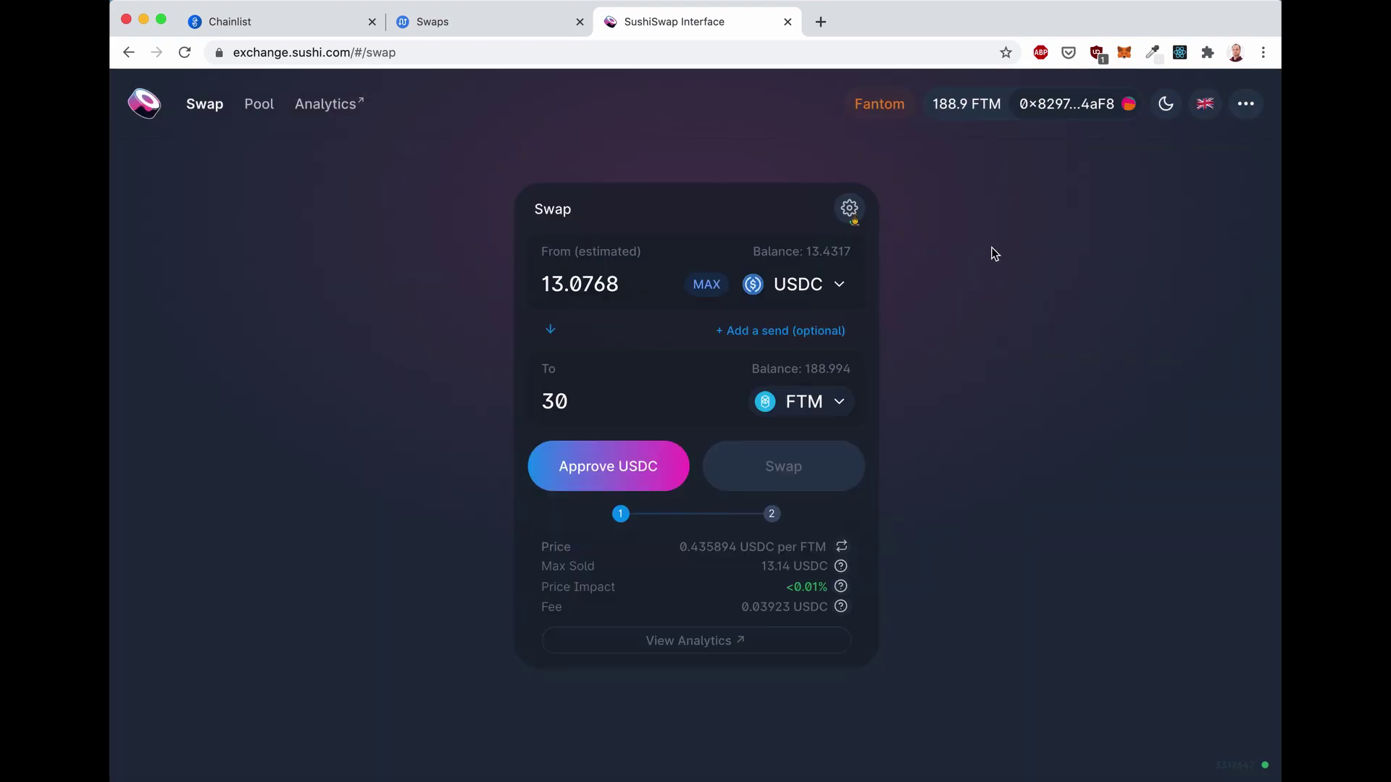
# Approve SushiSwap to spend USDC, confirm in MetaMask, and show the recent transactions
pyautogui.click(630, 463)
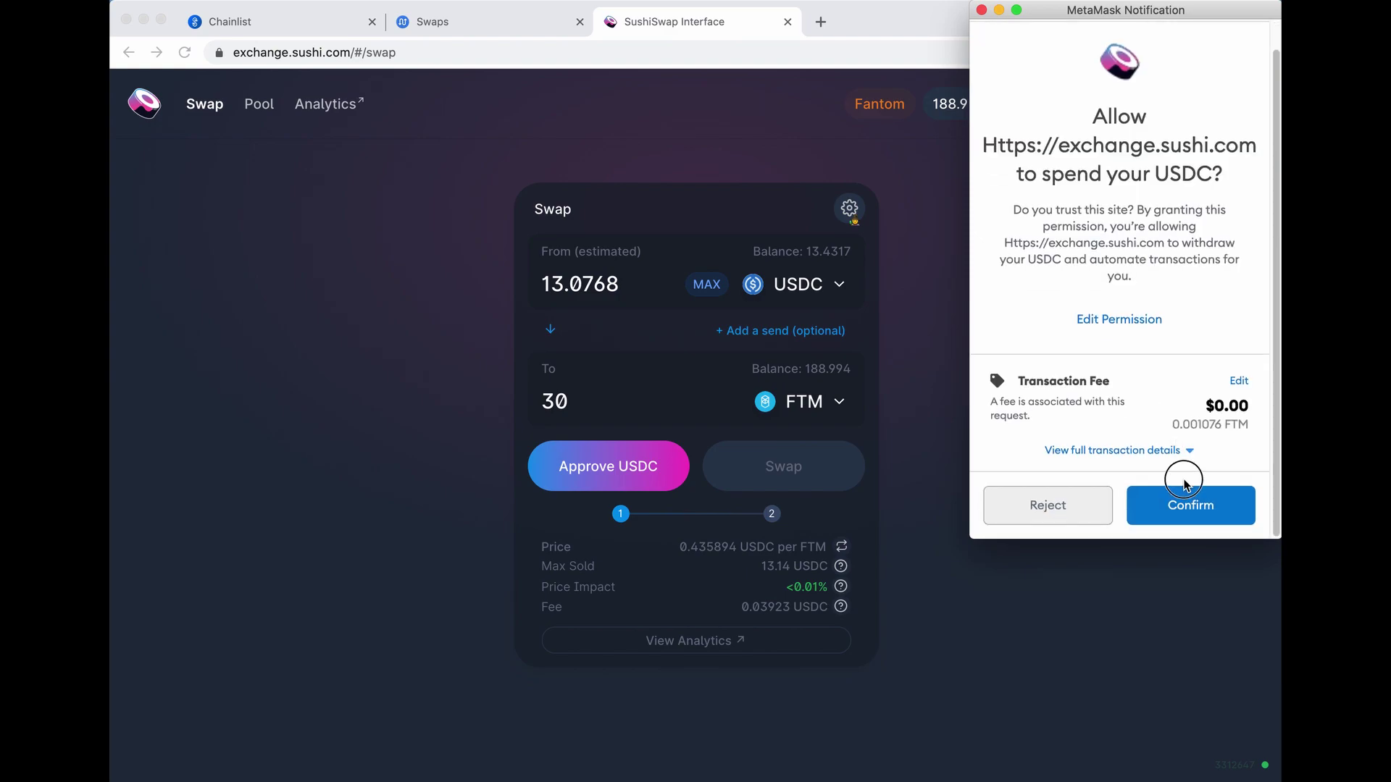
pyautogui.click(1190, 500)
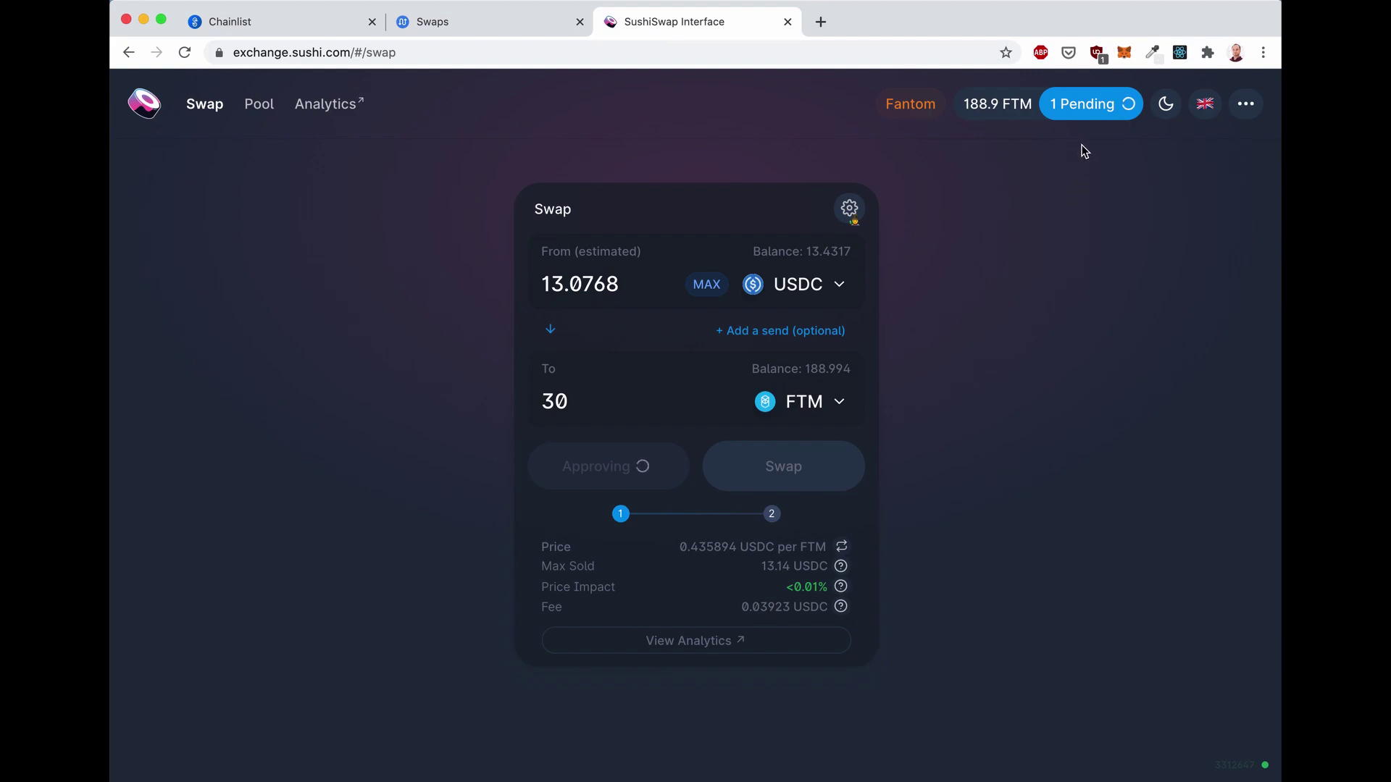
pyautogui.click(1123, 115)
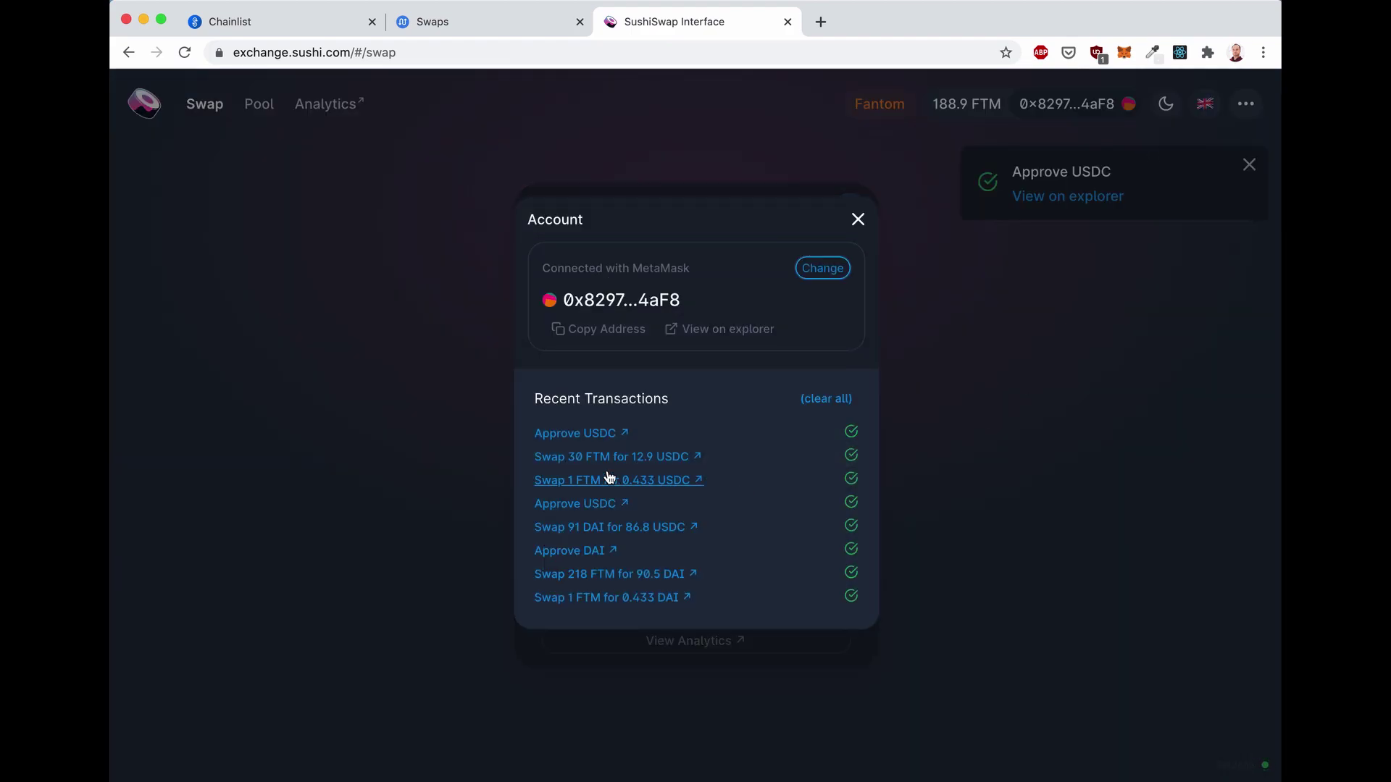
# Inspect the USDC approval on FTMScan: 16 confirmations and a 0.000988394 FTM ($0.000428) fee
pyautogui.click(608, 435)
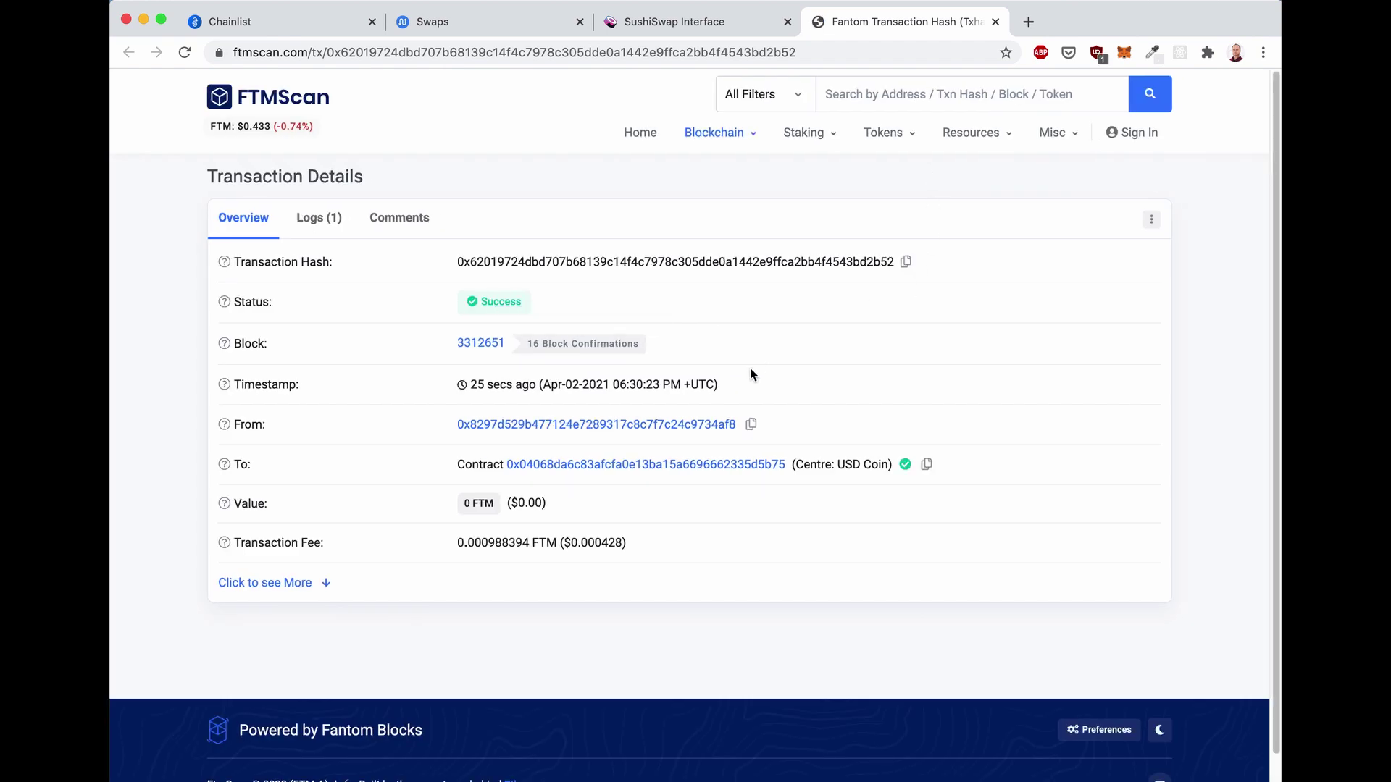
pyautogui.moveTo(471, 385); pyautogui.dragTo(715, 331)
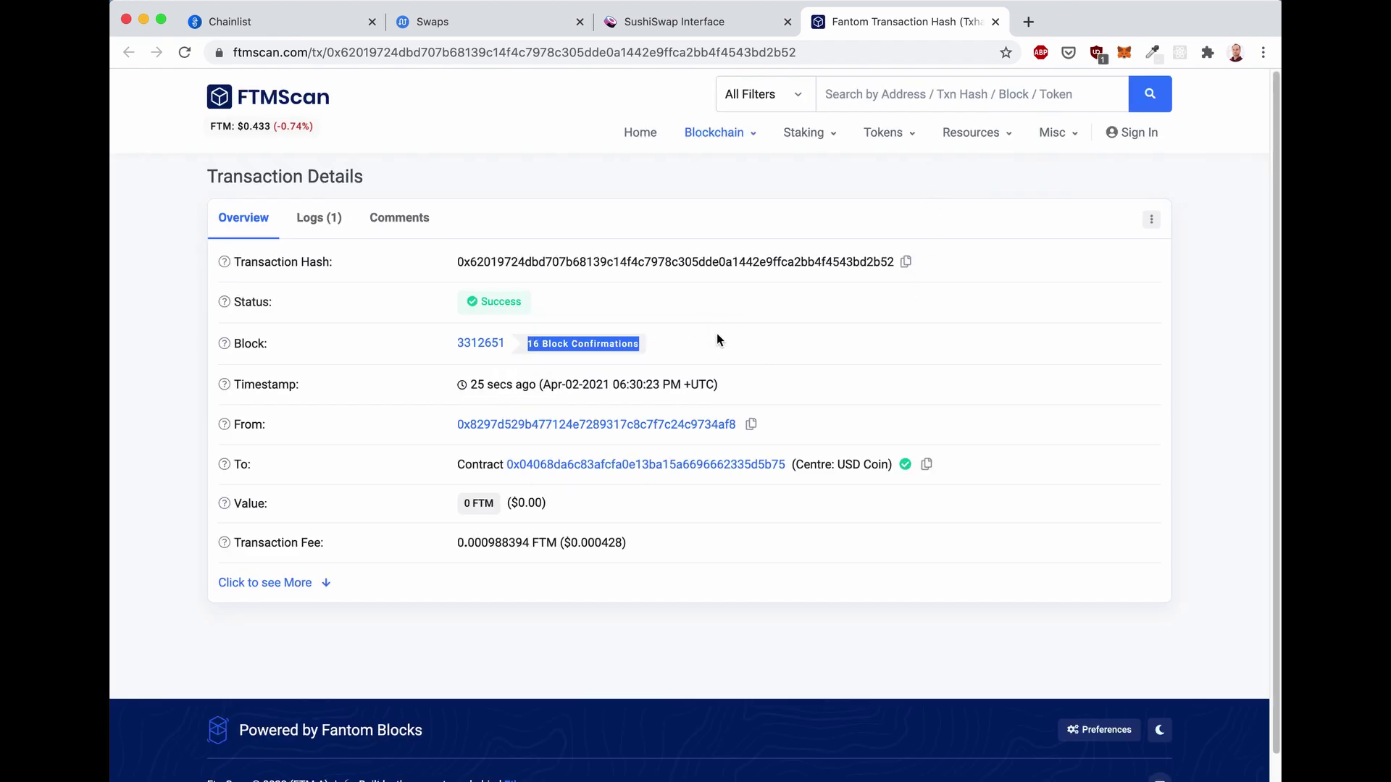
pyautogui.click(715, 334)
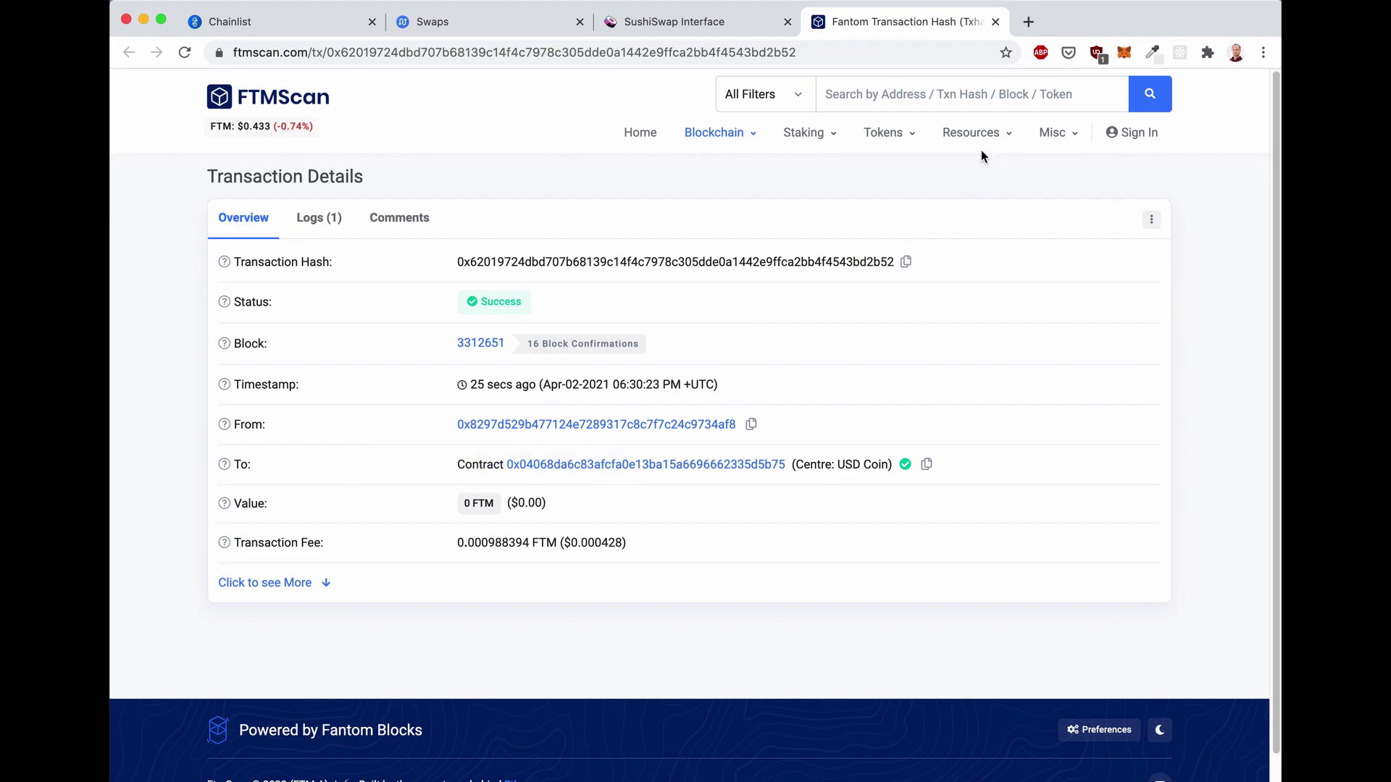
pyautogui.click(994, 24)
pyautogui.moveTo(564, 545); pyautogui.dragTo(640, 547)
pyautogui.click(607, 544)
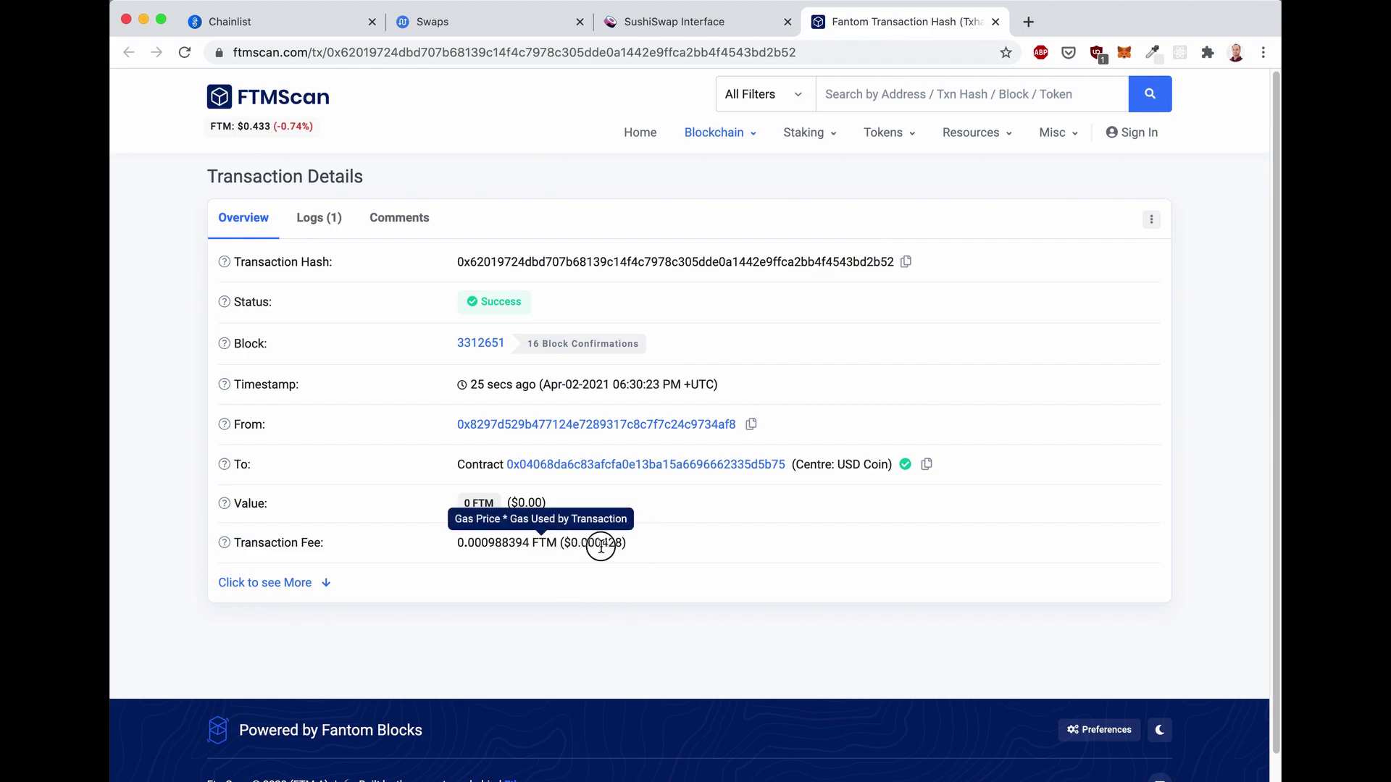
# Submit the 13 USDC for 30 FTM swap, confirm it in MetaMask, and view it pending
pyautogui.click(995, 22)
pyautogui.click(985, 424)
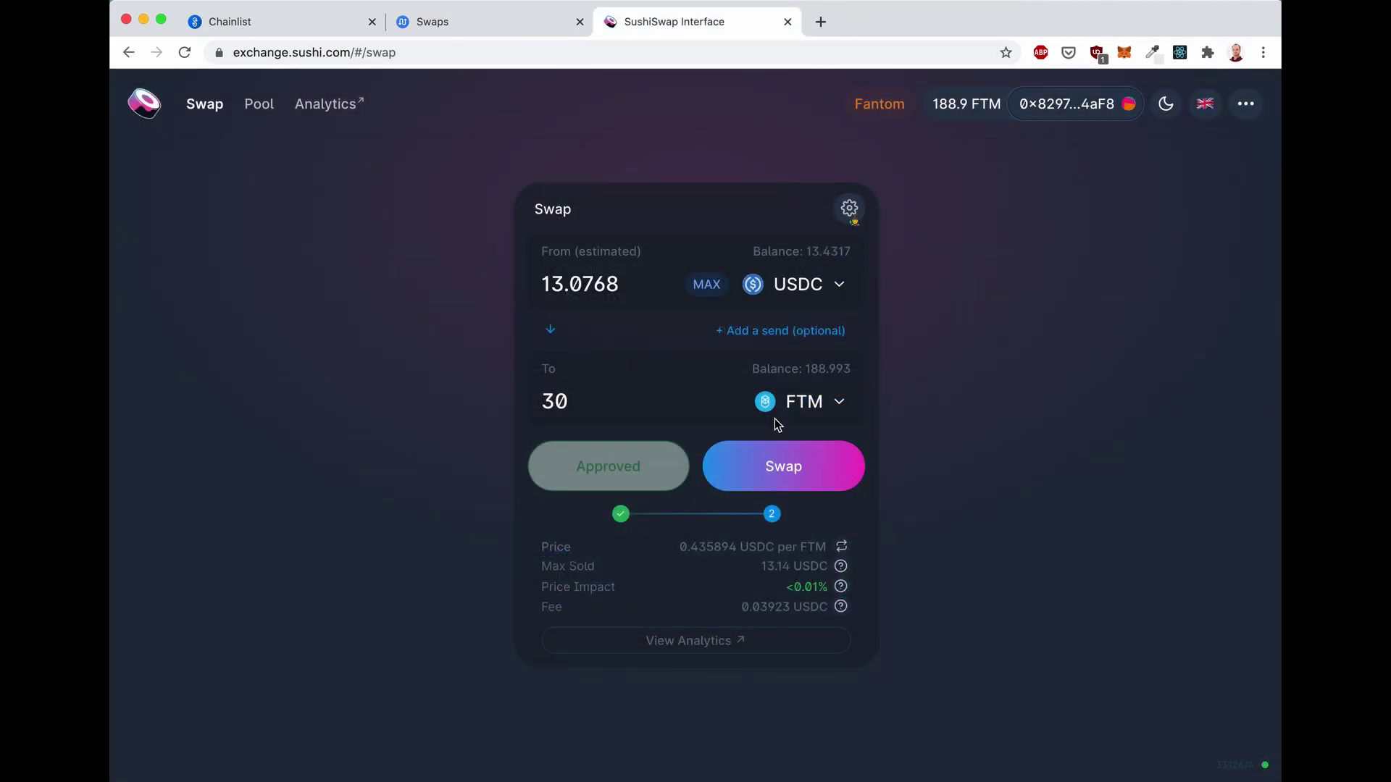
pyautogui.click(809, 468)
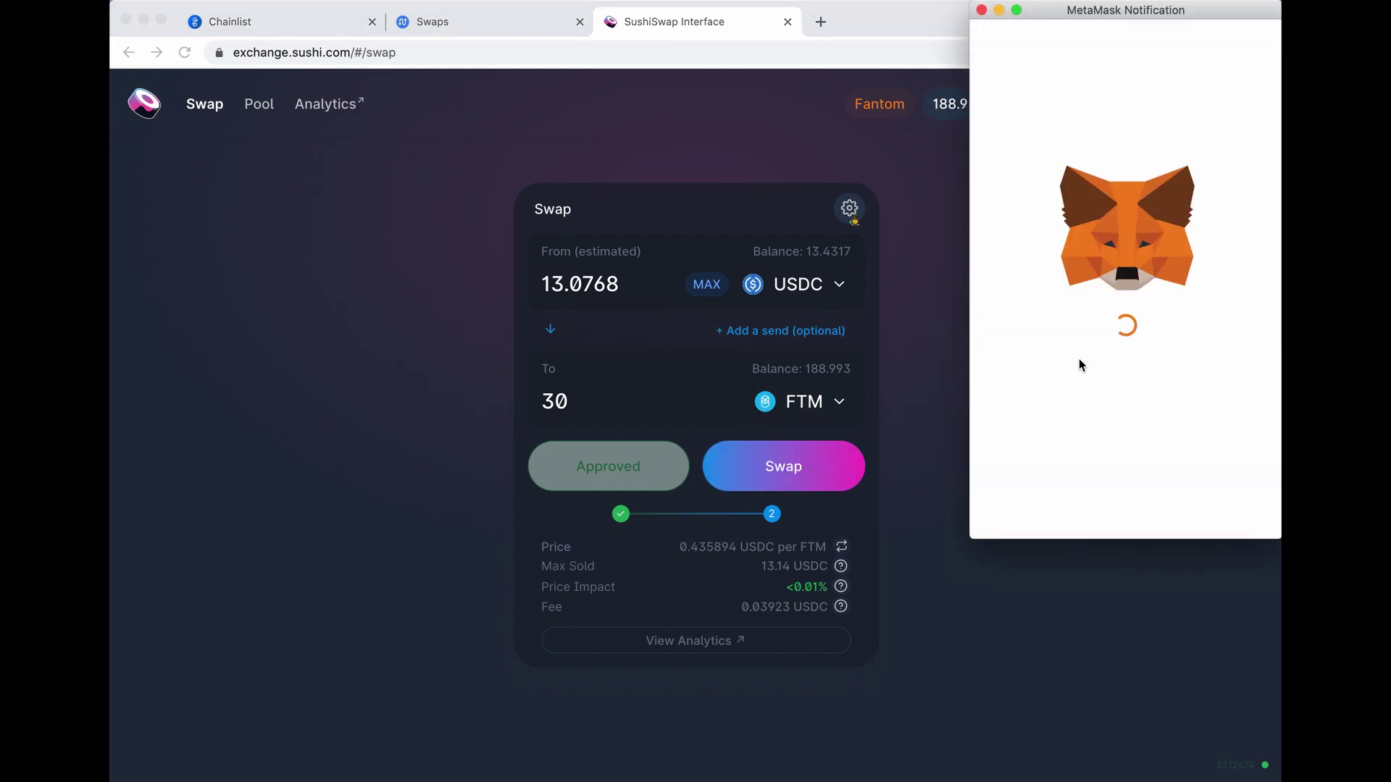
pyautogui.scroll(-2, 1220, 467)
pyautogui.click(1214, 500)
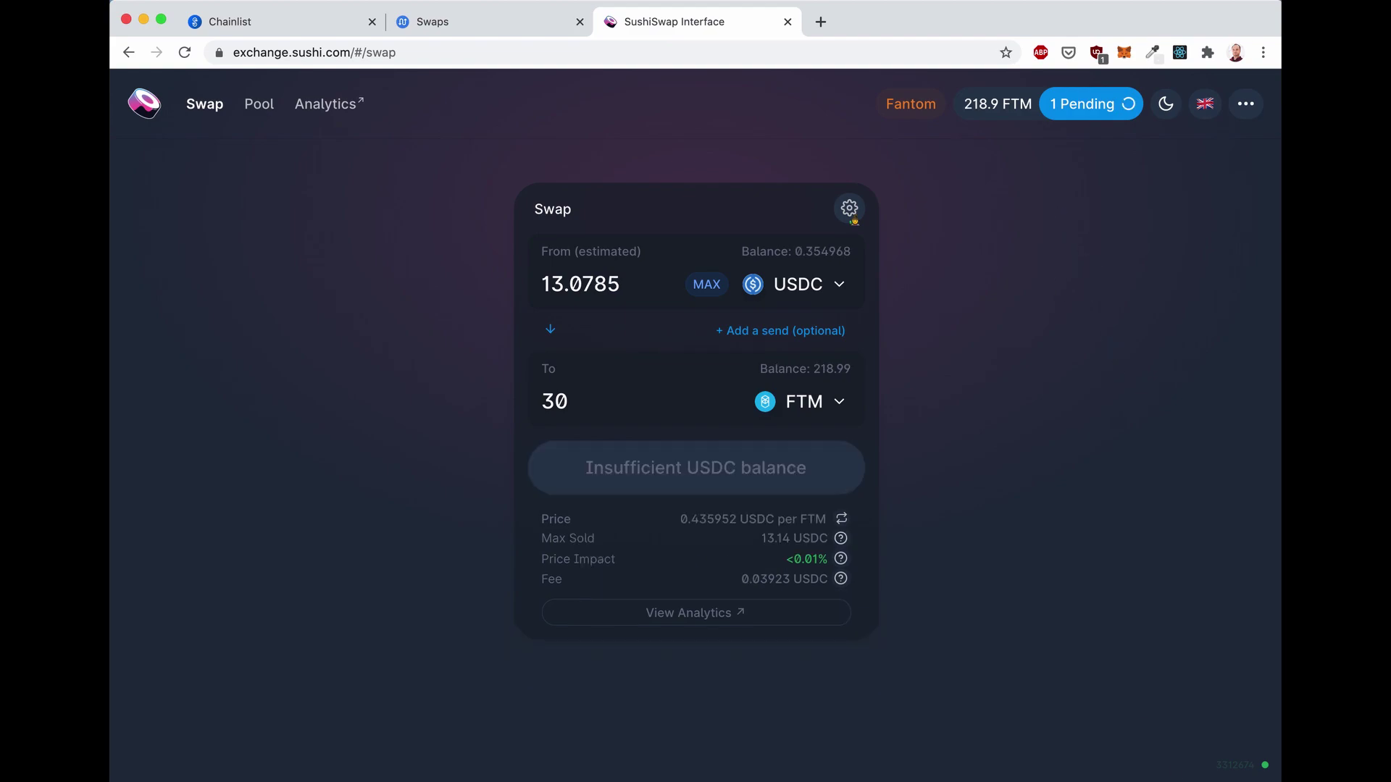
pyautogui.click(1125, 116)
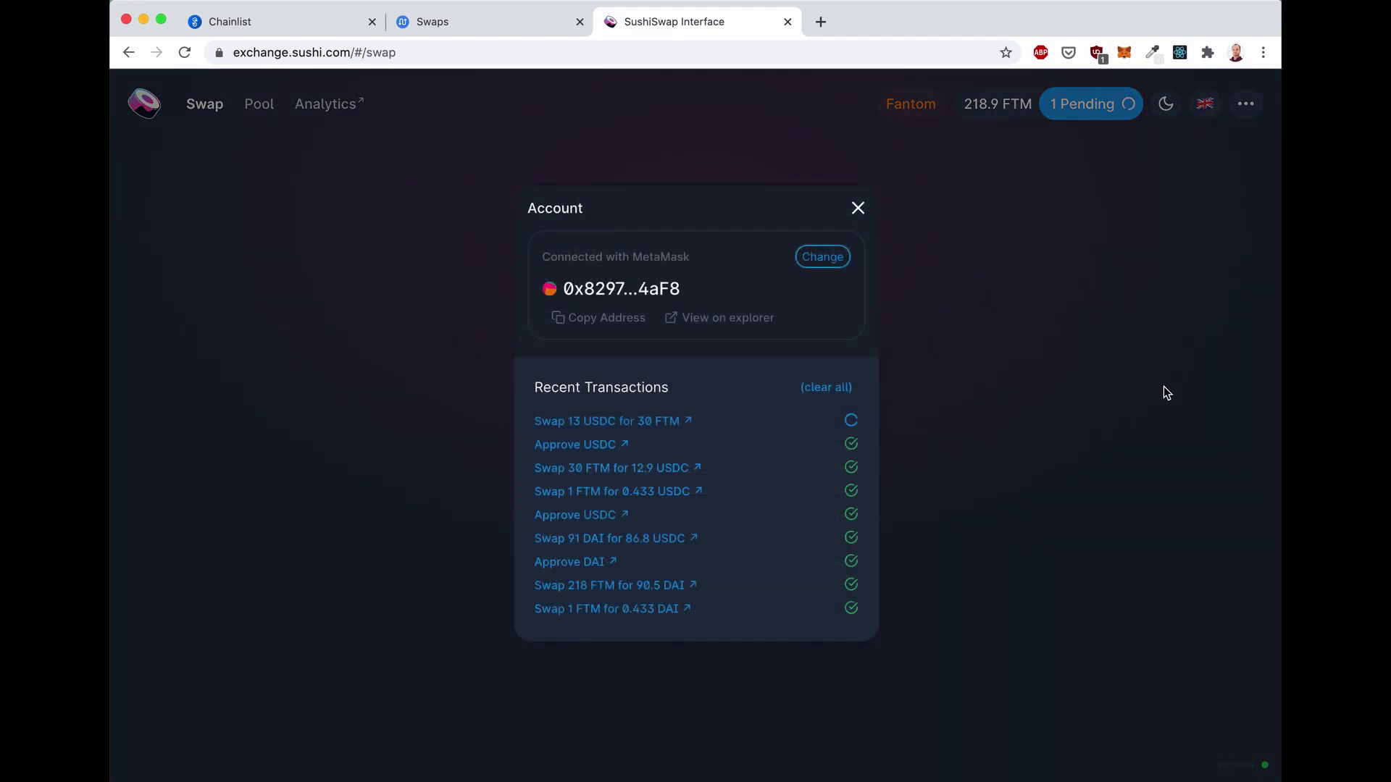
# Open the 'Swap 13 USDC for 30 FTM' transaction on FTMScan and check its 0.002856568 FTM fee
pyautogui.click(646, 428)
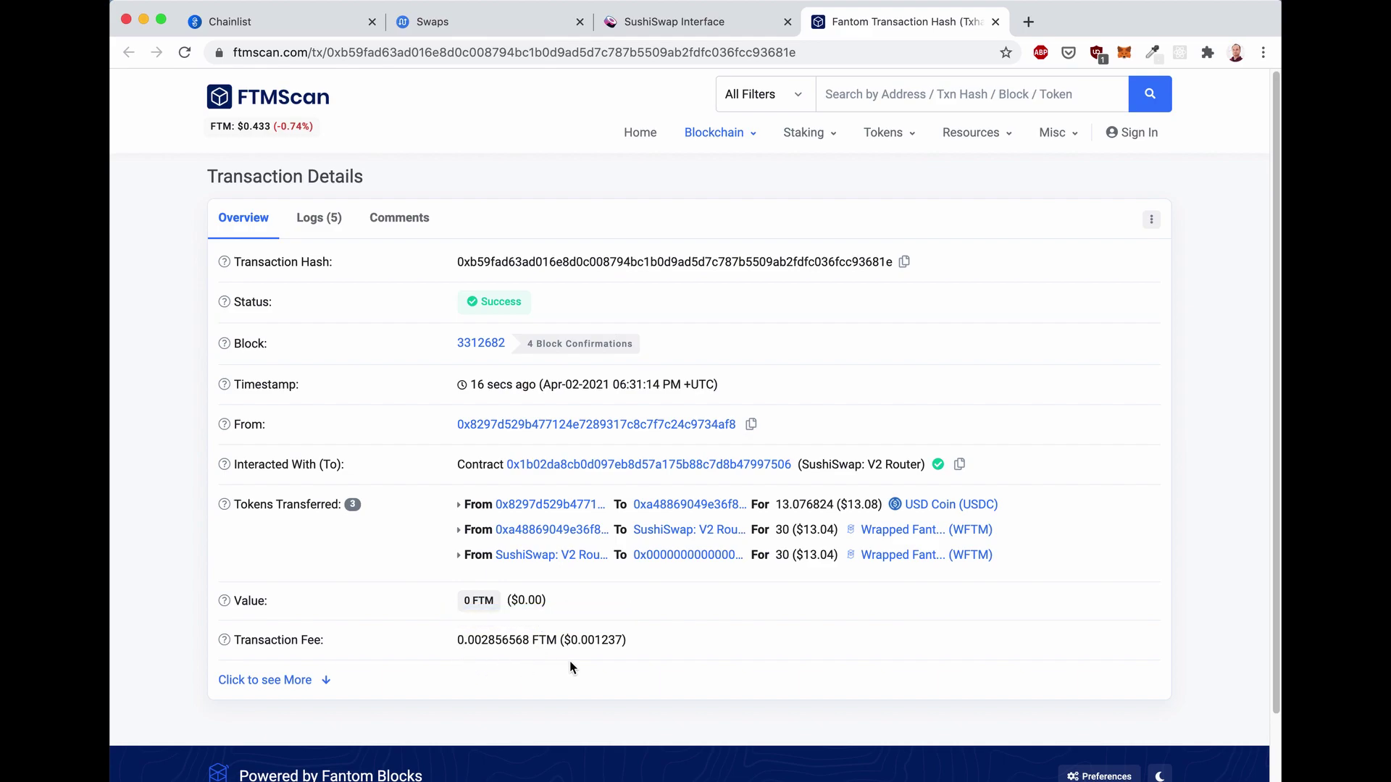
pyautogui.moveTo(470, 641)
# View the wallet's address page (218.990577554 FTM, five transactions), then open the earlier 1 FTM swap
pyautogui.click(654, 428)
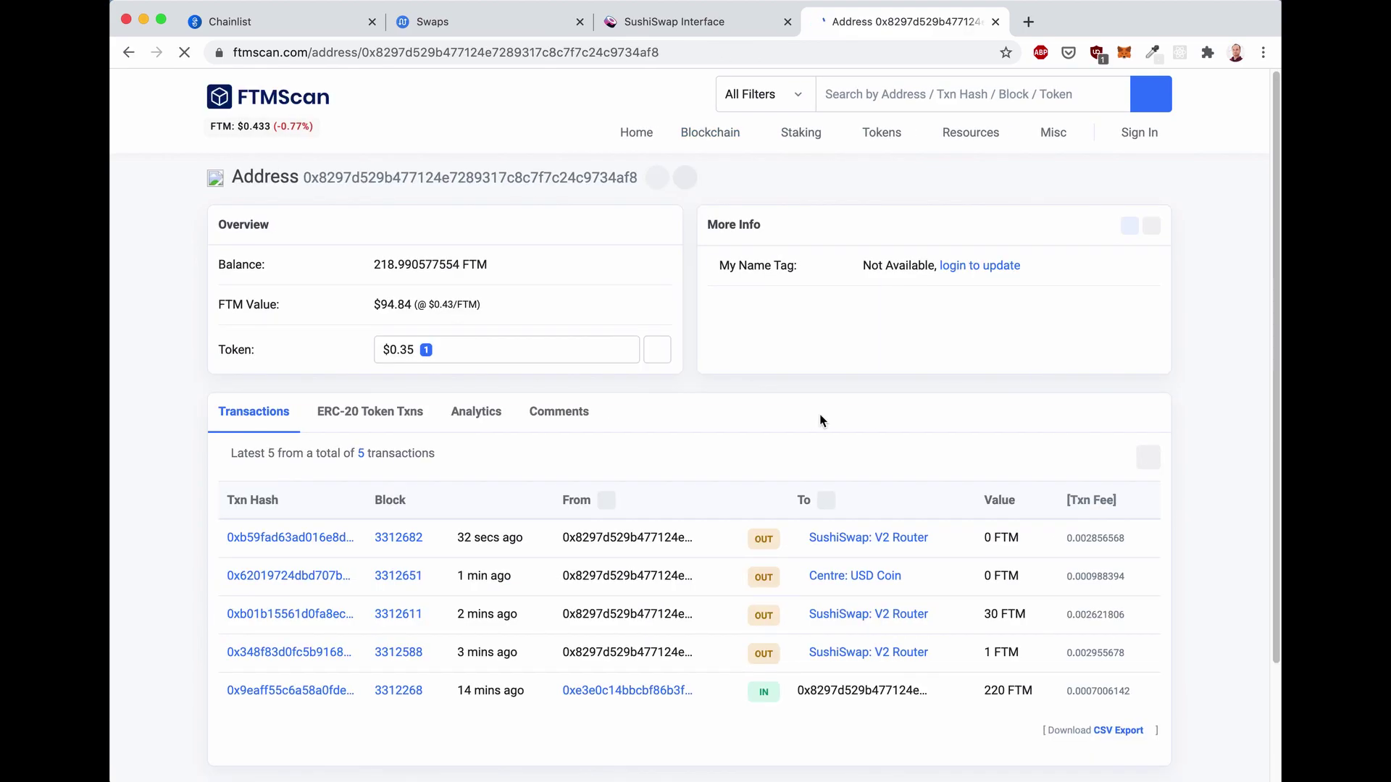
pyautogui.scroll(-1, 803, 415)
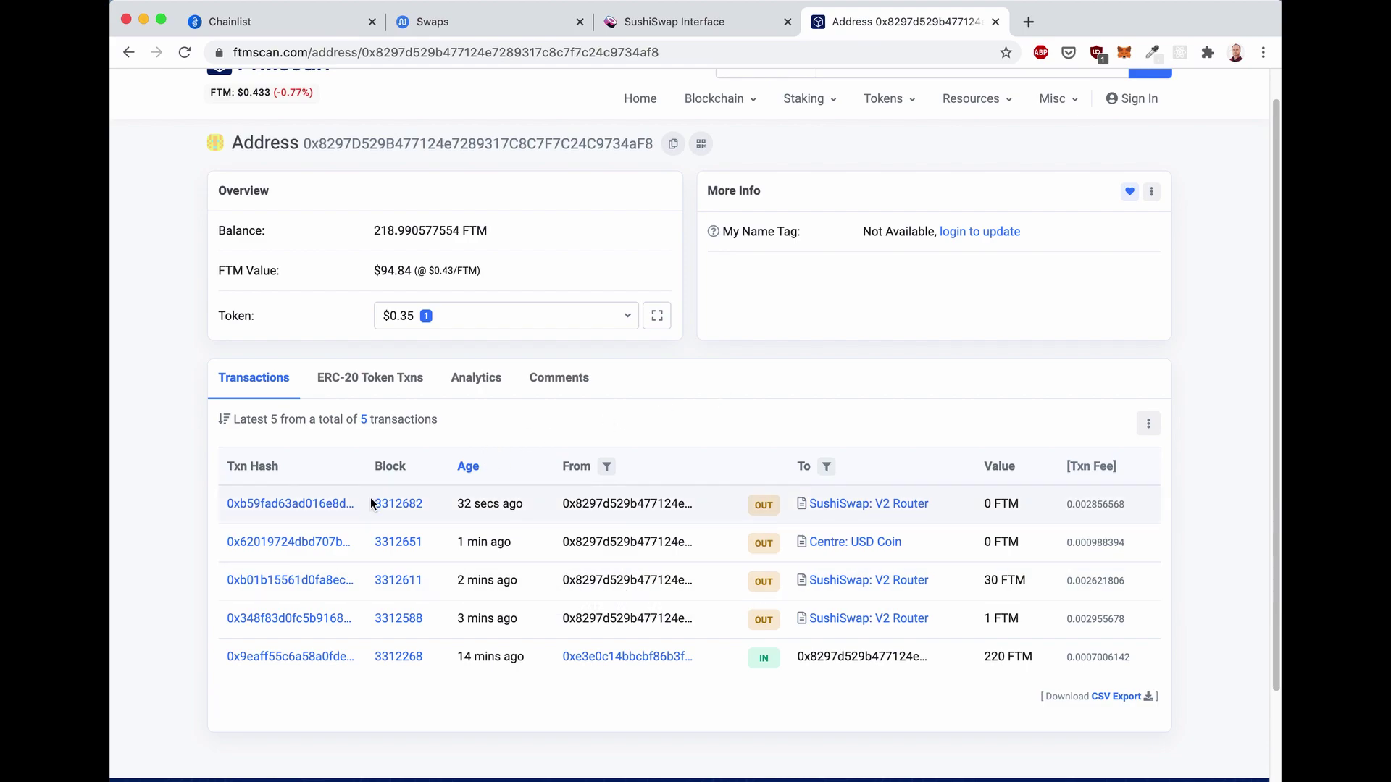
pyautogui.click(310, 620)
pyautogui.scroll(-1, 724, 565)
pyautogui.moveTo(562, 617)
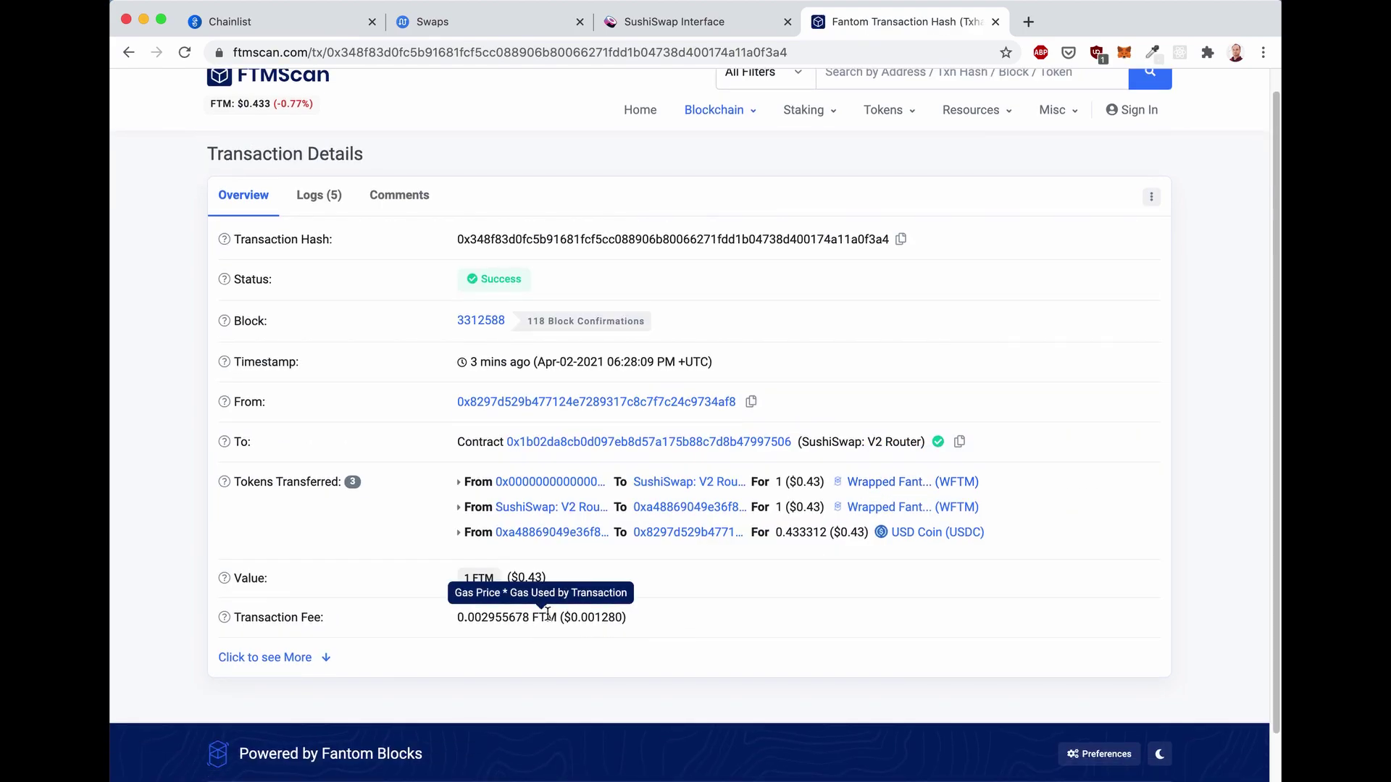
pyautogui.moveTo(562, 617); pyautogui.dragTo(628, 617)
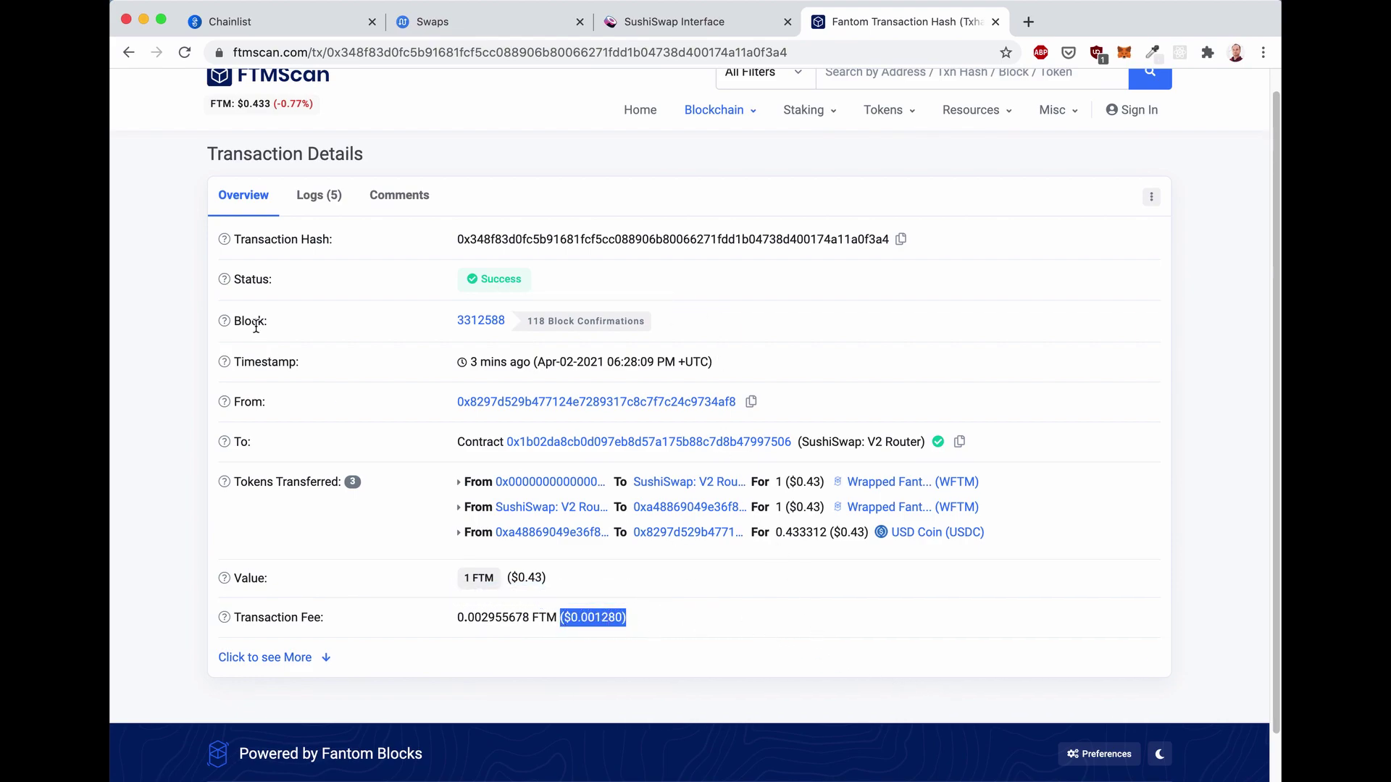
pyautogui.moveTo(471, 361); pyautogui.dragTo(574, 364)
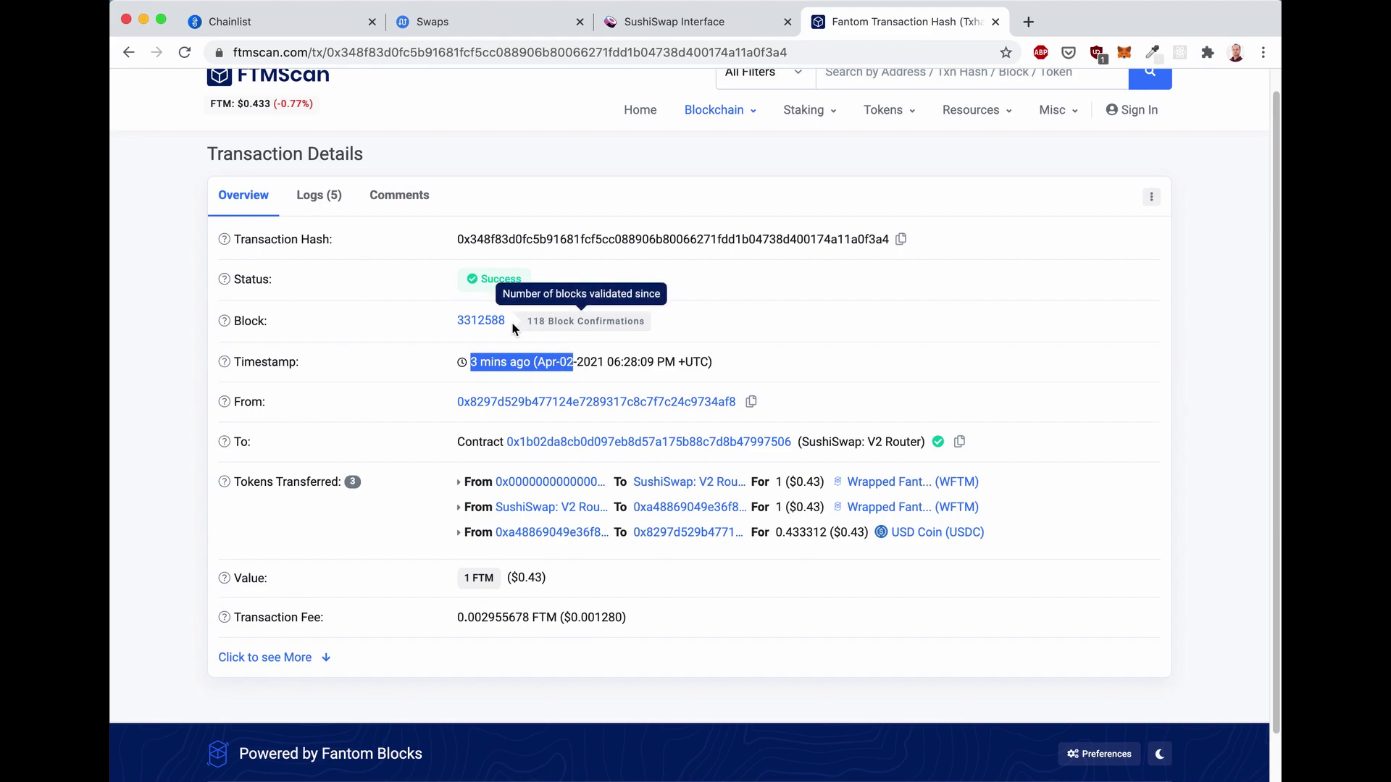
pyautogui.tripleClick(558, 320)
pyautogui.click(734, 327)
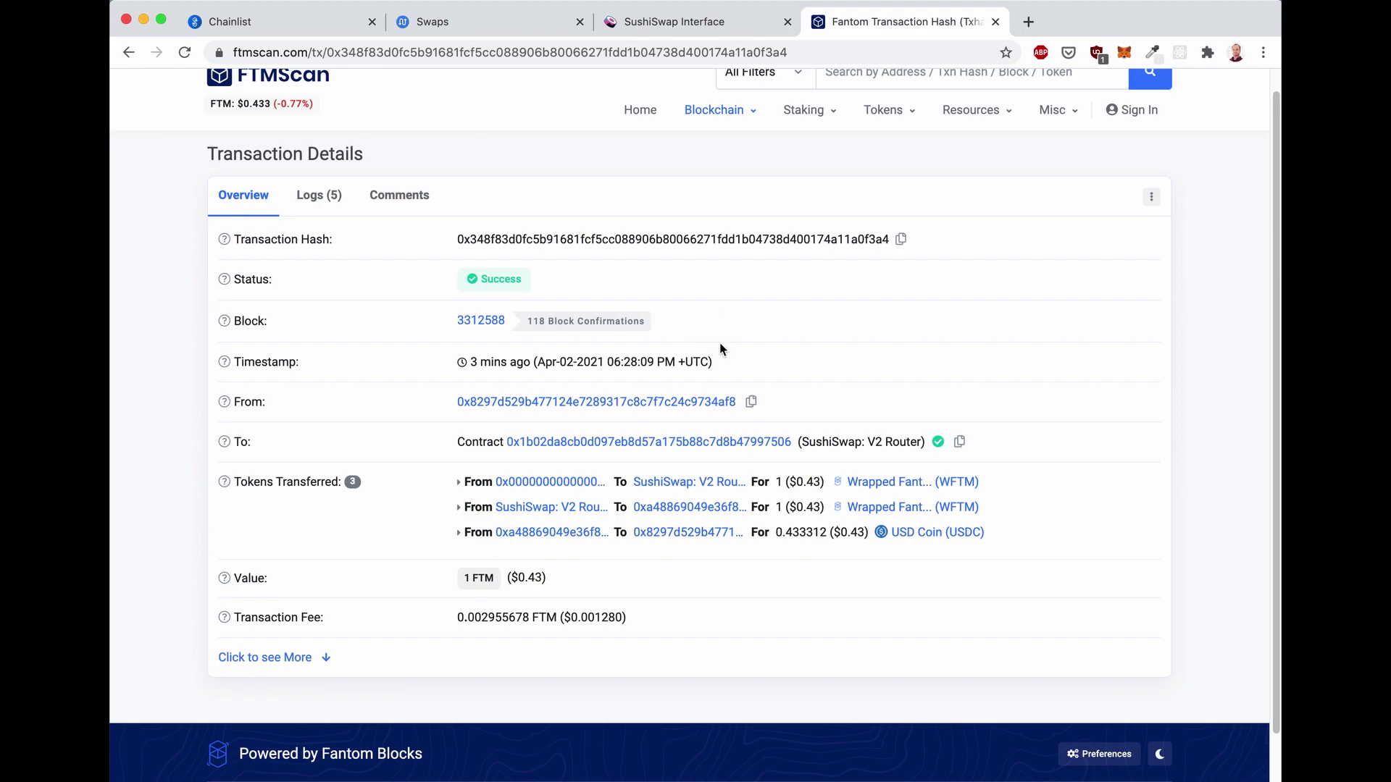
pyautogui.moveTo(590, 317)
pyautogui.moveTo(571, 617); pyautogui.dragTo(615, 619)
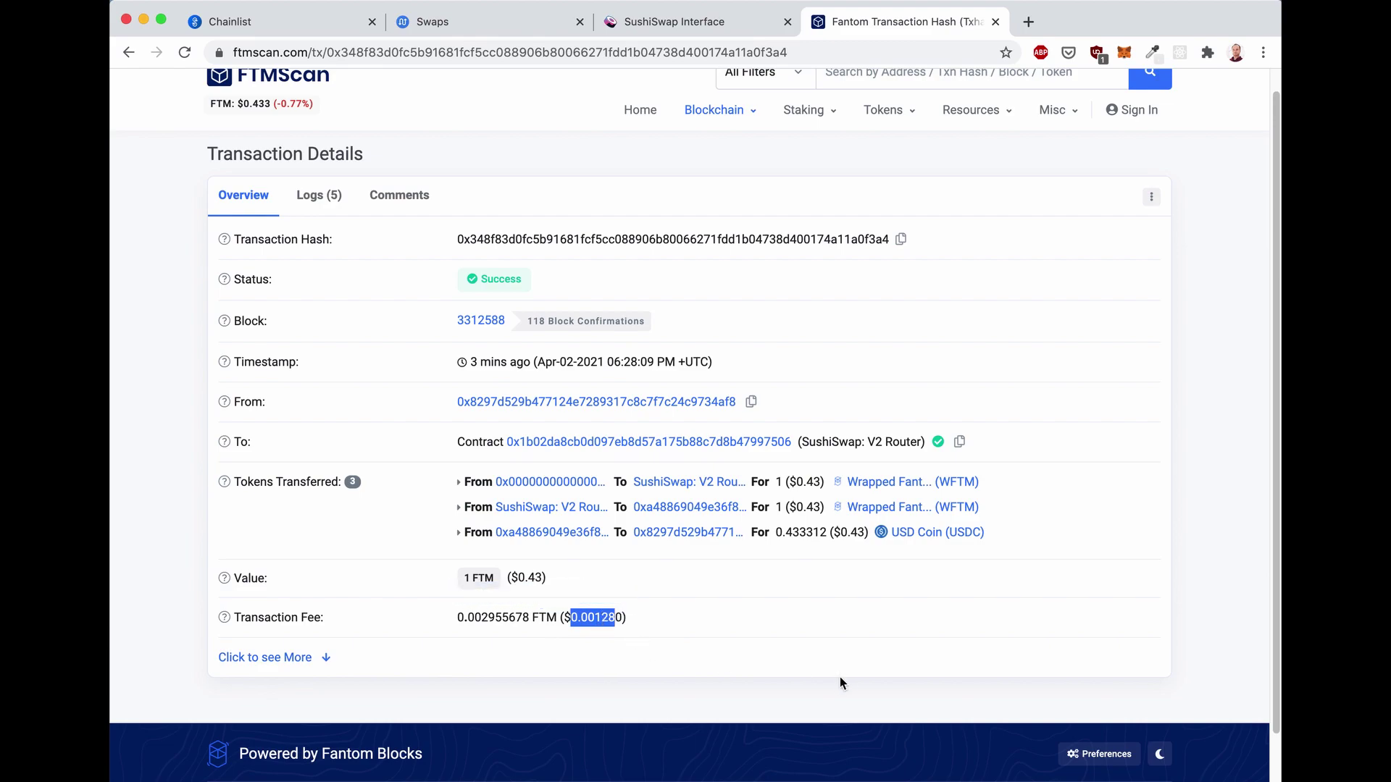
pyautogui.click(621, 632)
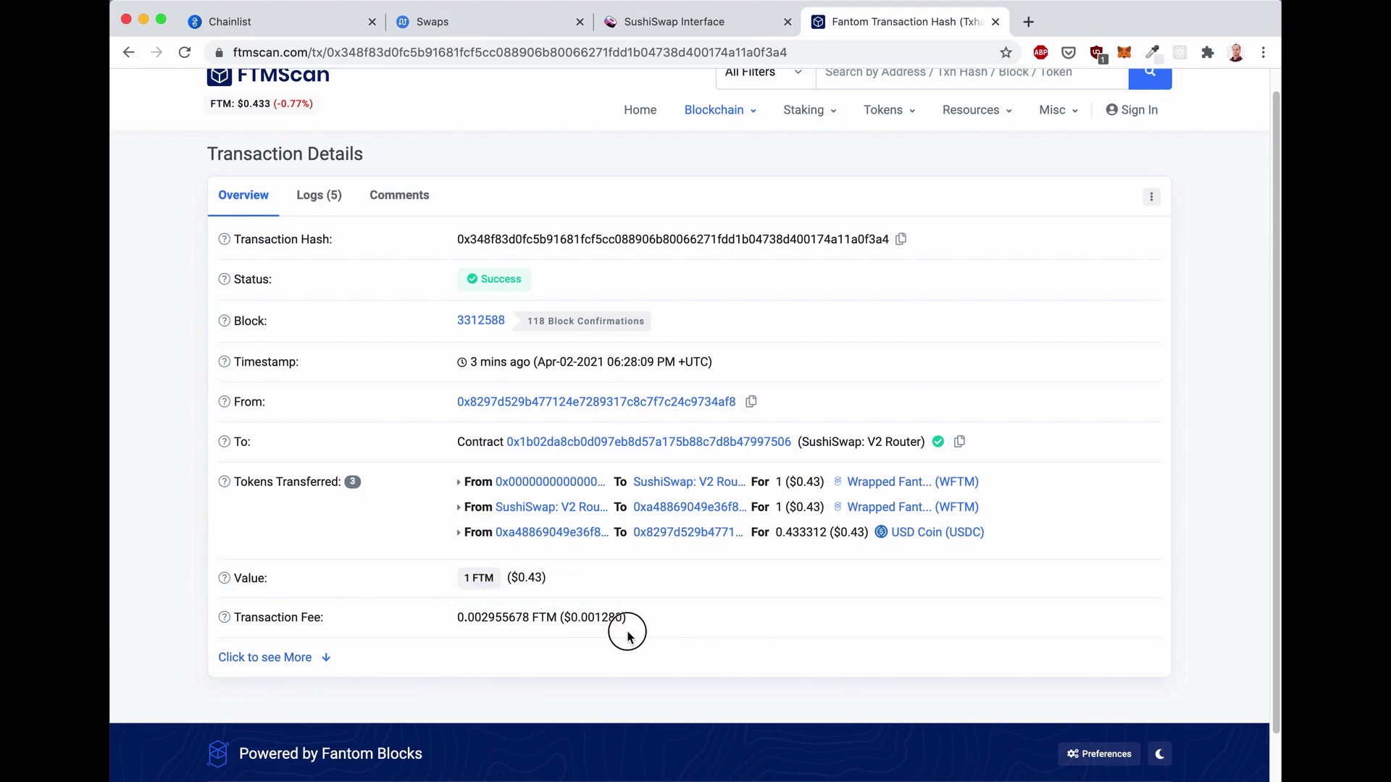
pyautogui.click(128, 52)
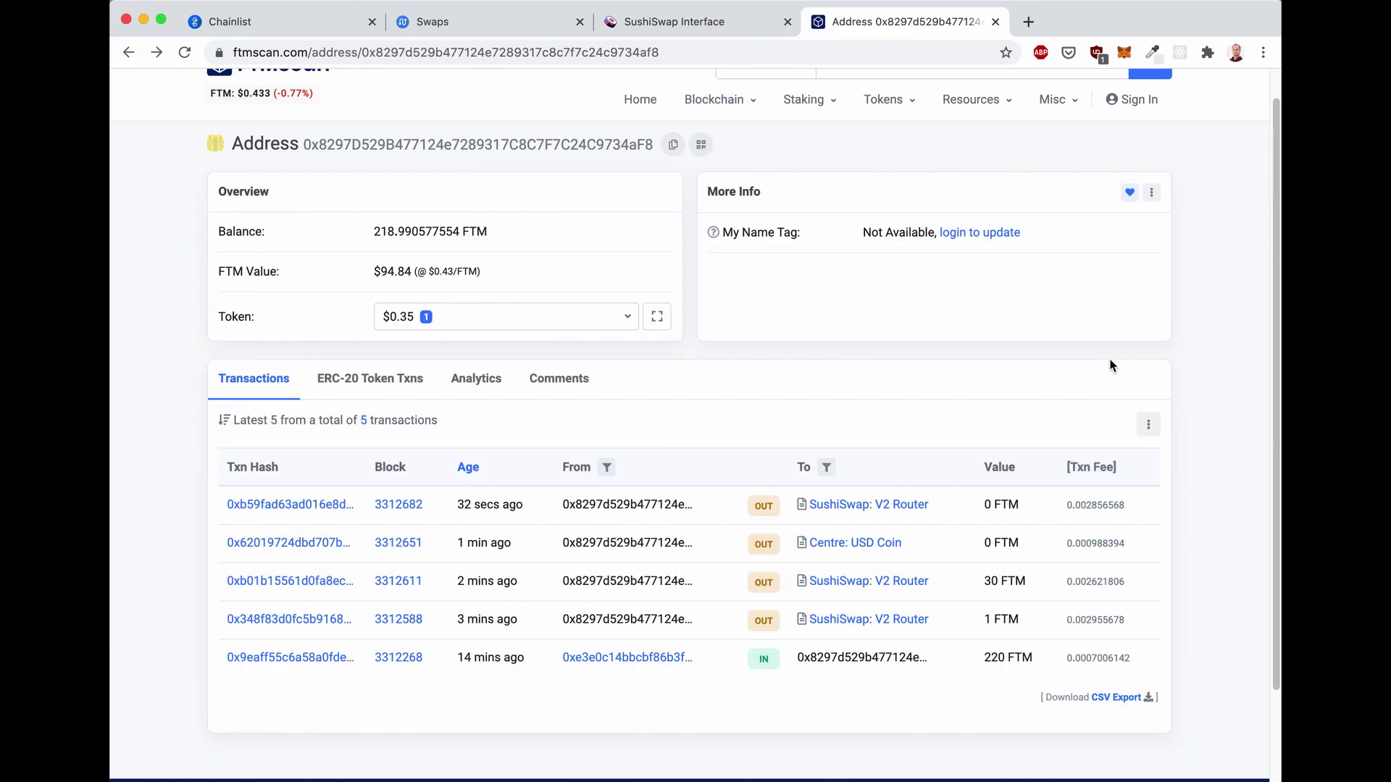